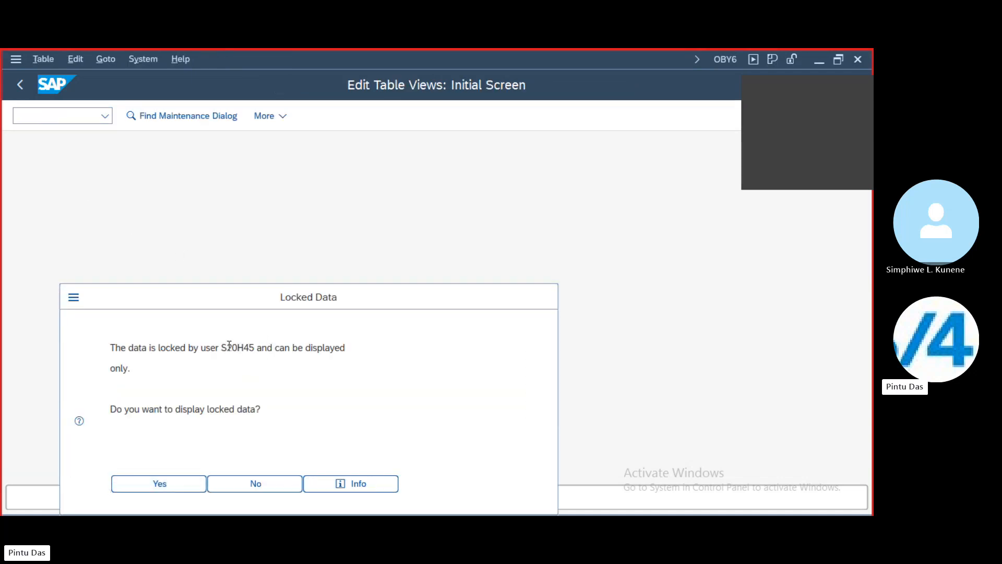
Decline displaying the locked data and open the lock administration transaction SM12.
{"action": "left_click_drag", "start_coordinate": [221, 347], "coordinate": [255, 348]}
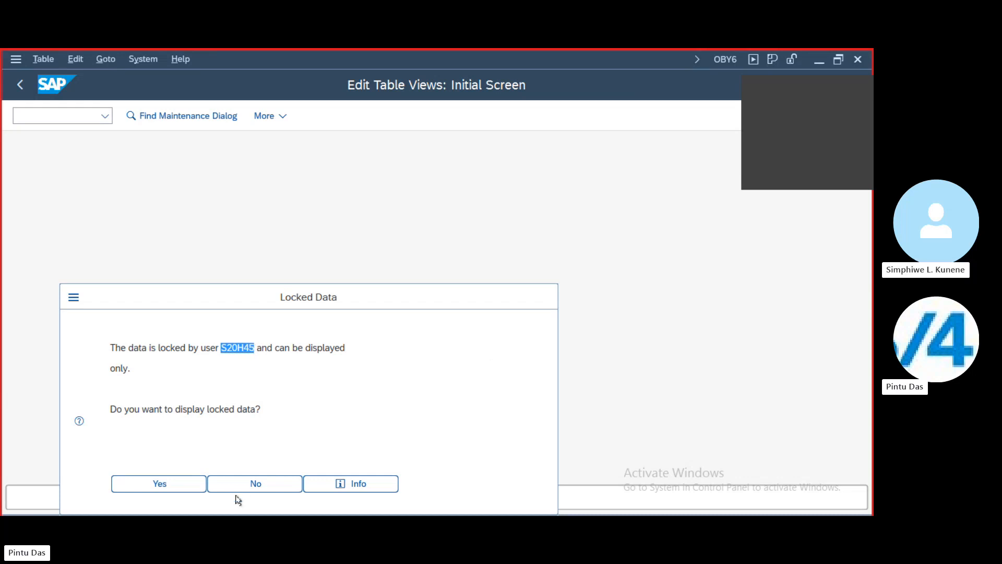
{"action": "left_click", "coordinate": [244, 485]}
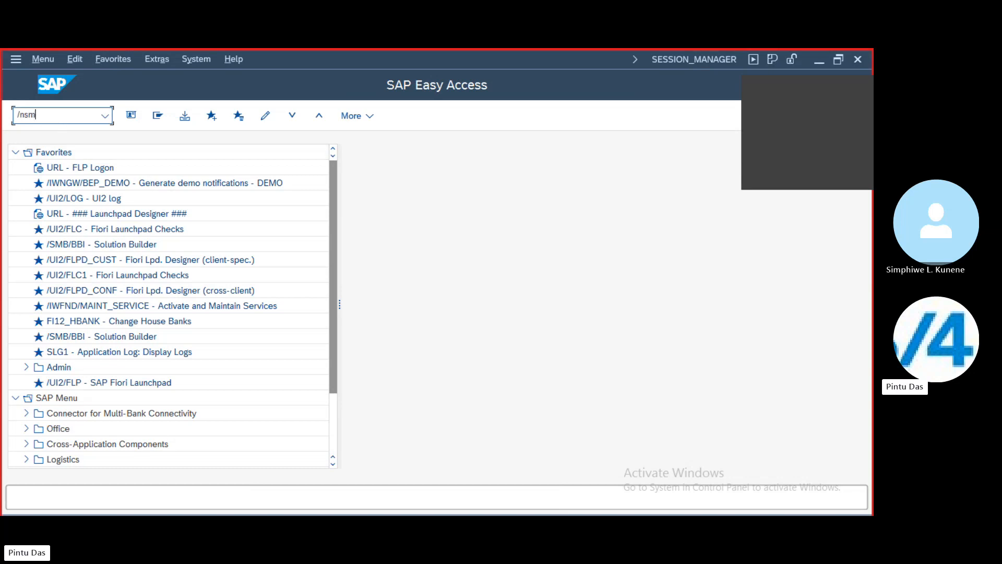
{"action": "type", "text": "/nsm12"}
{"action": "key", "text": "Return"}
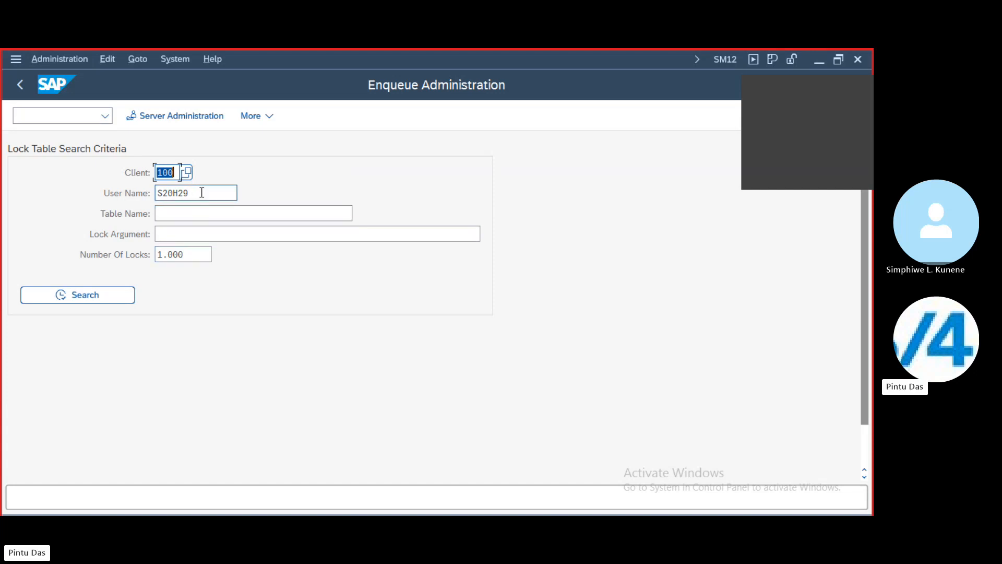
Search the lock table for entries held by user S20H45.
{"action": "left_click_drag", "start_coordinate": [202, 193], "coordinate": [114, 195]}
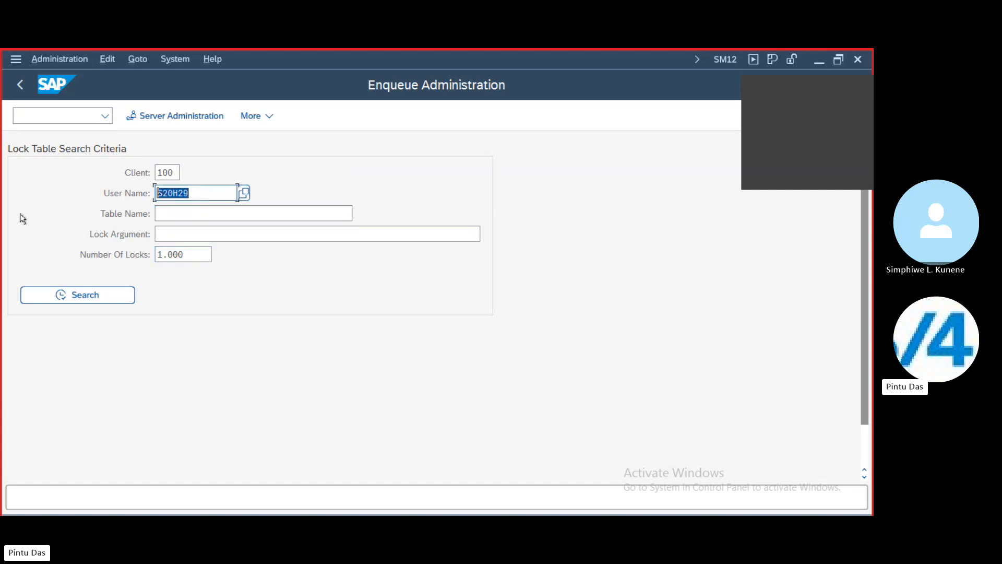
{"action": "type", "text": "S20H45"}
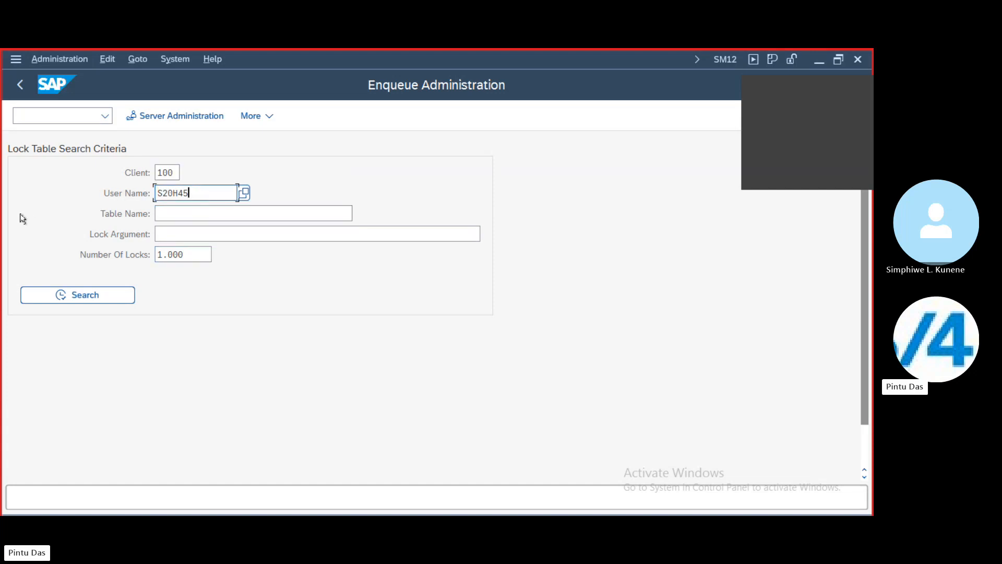
{"action": "left_click", "coordinate": [90, 297]}
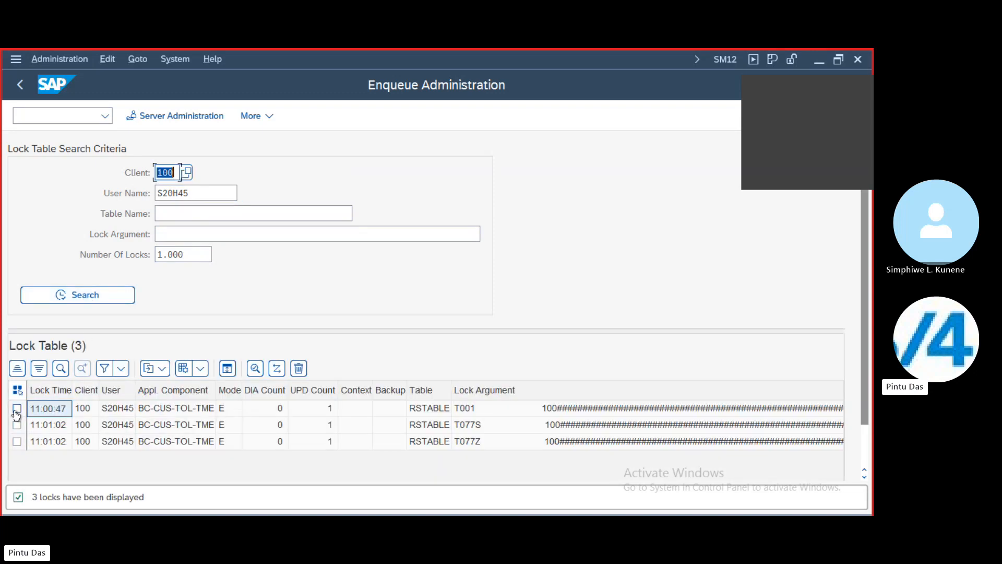
Select all listed lock entries, T001, T077S and T077Z, and delete them.
{"action": "left_click", "coordinate": [17, 408]}
{"action": "left_click", "coordinate": [17, 426]}
{"action": "left_click", "coordinate": [17, 441]}
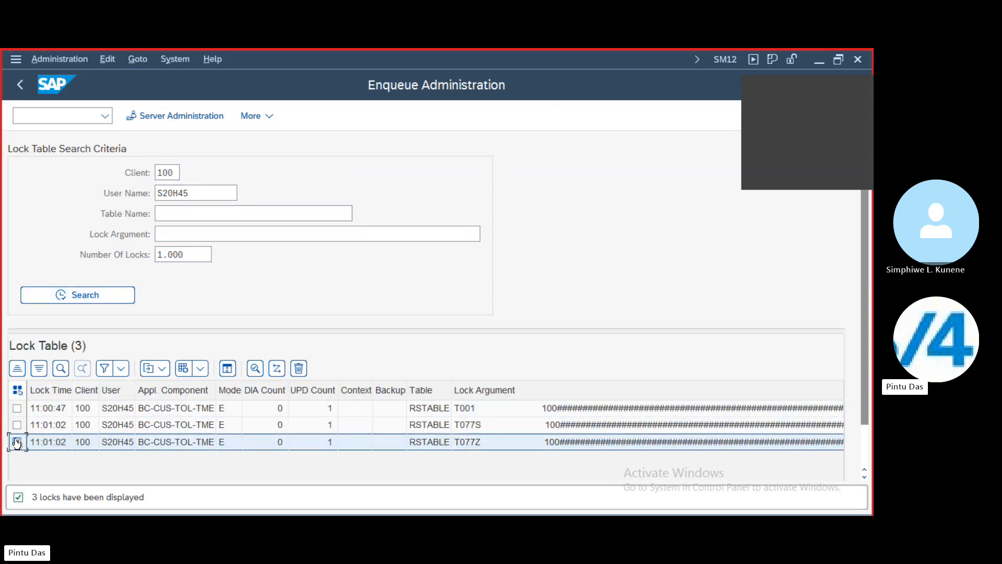
{"action": "scroll", "coordinate": [675, 380], "scroll_direction": "right", "scroll_amount": 5}
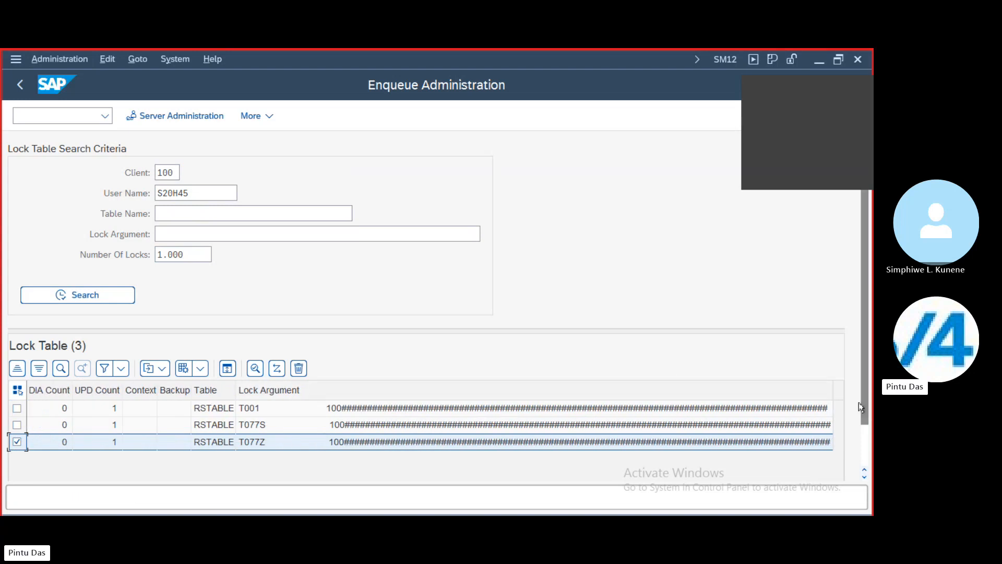
{"action": "left_click_drag", "start_coordinate": [864, 406], "coordinate": [871, 451]}
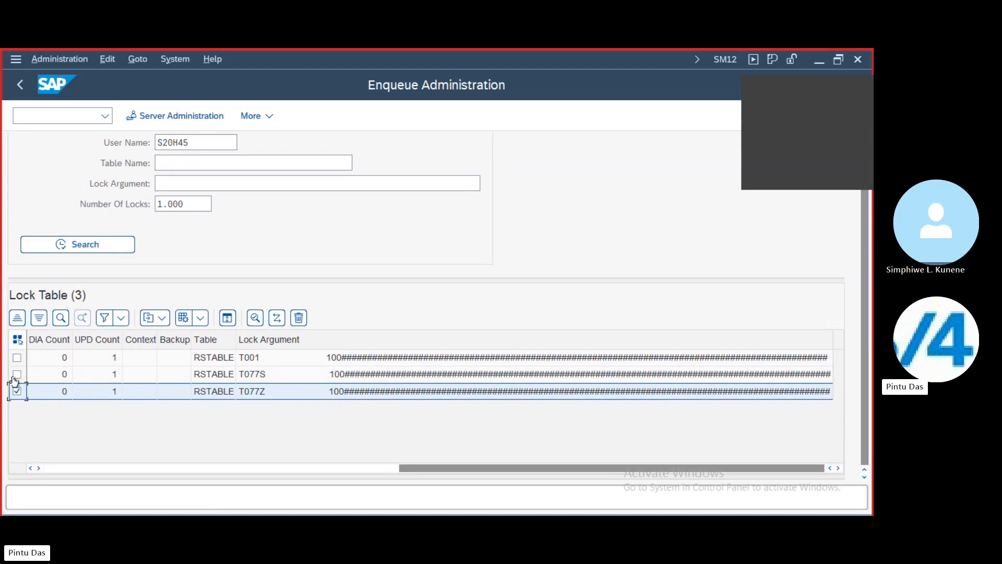
{"action": "left_click", "coordinate": [17, 358], "text": "shift"}
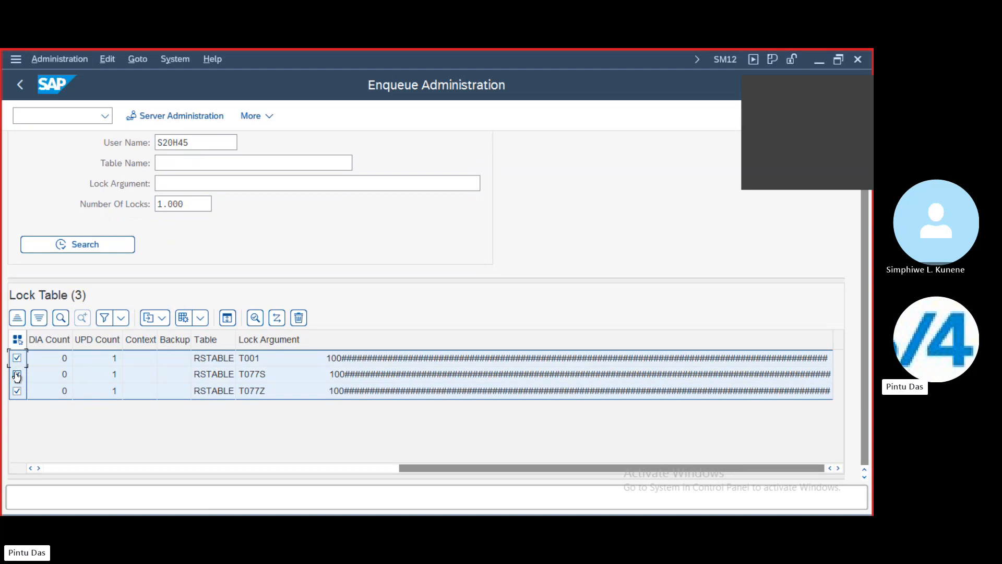
{"action": "scroll", "coordinate": [401, 452], "scroll_direction": "up", "scroll_amount": 2}
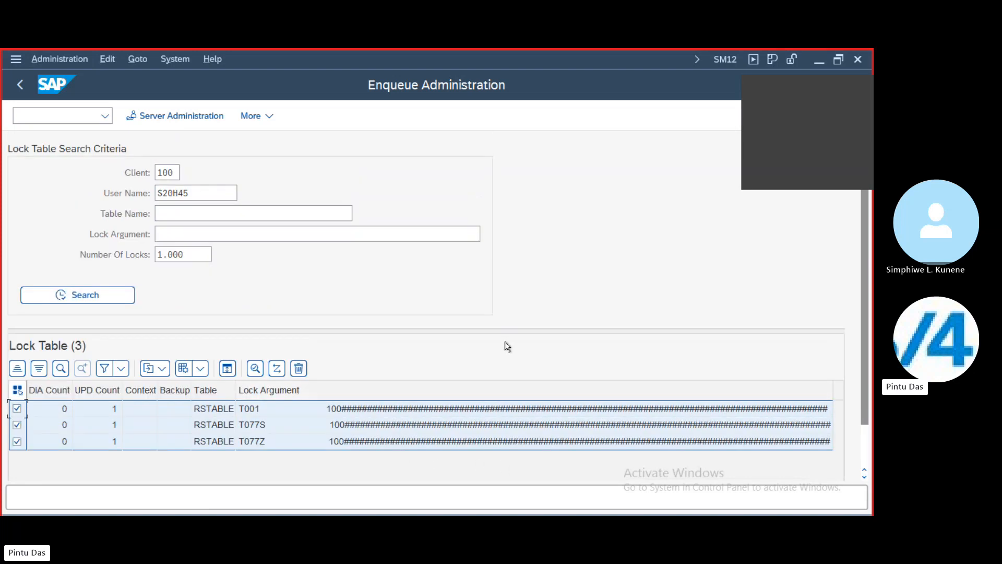
{"action": "left_click", "coordinate": [297, 369]}
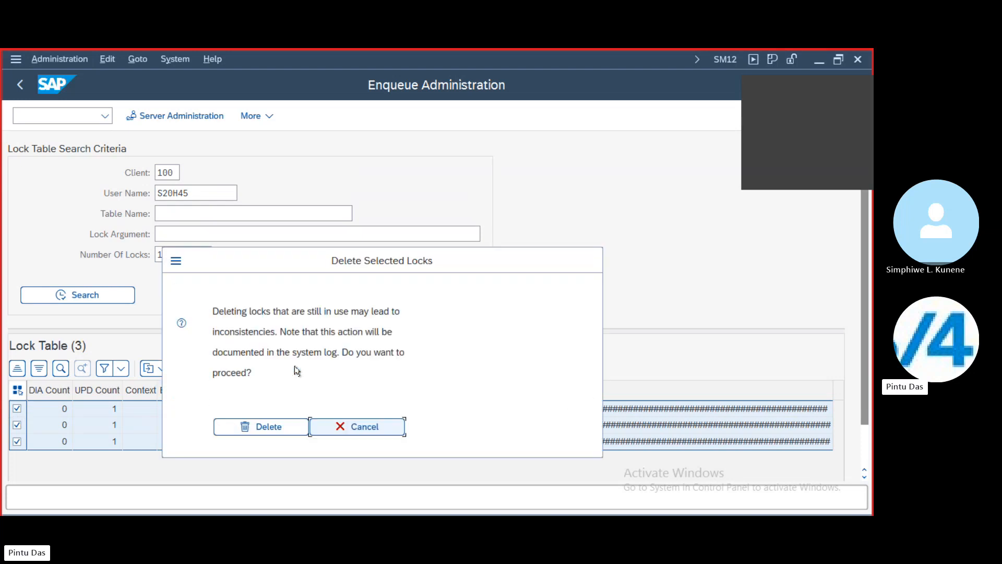
{"action": "left_click", "coordinate": [265, 426]}
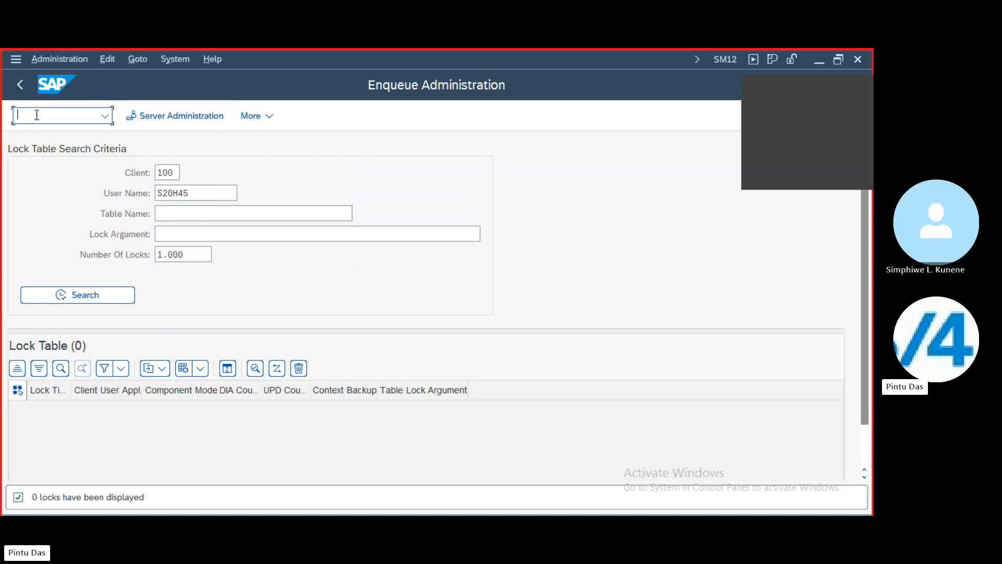
Run transaction OBY6 and open the global data details of company code BA01.
{"action": "type", "text": "/noby6"}
{"action": "key", "text": "Return"}
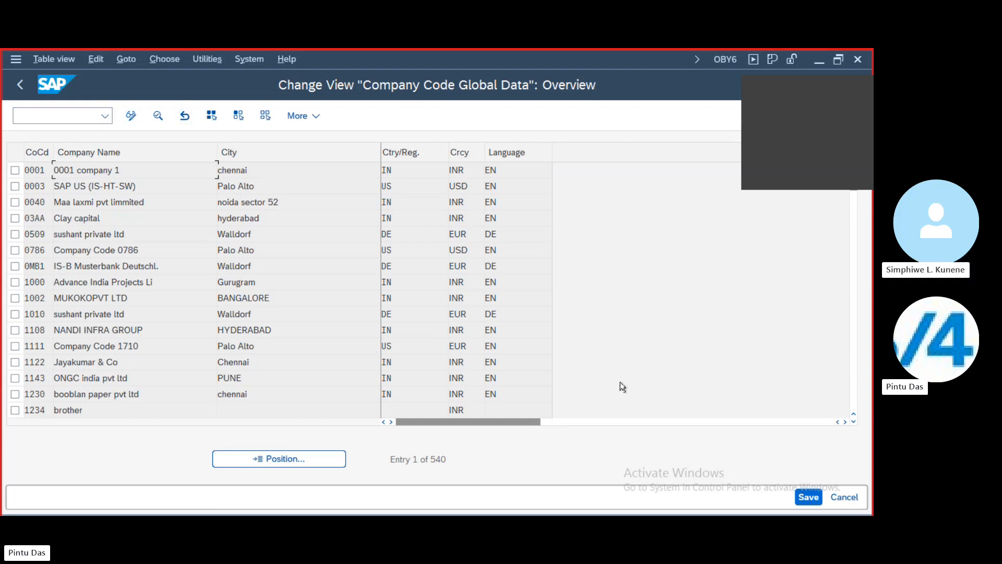
{"action": "left_click", "coordinate": [277, 458]}
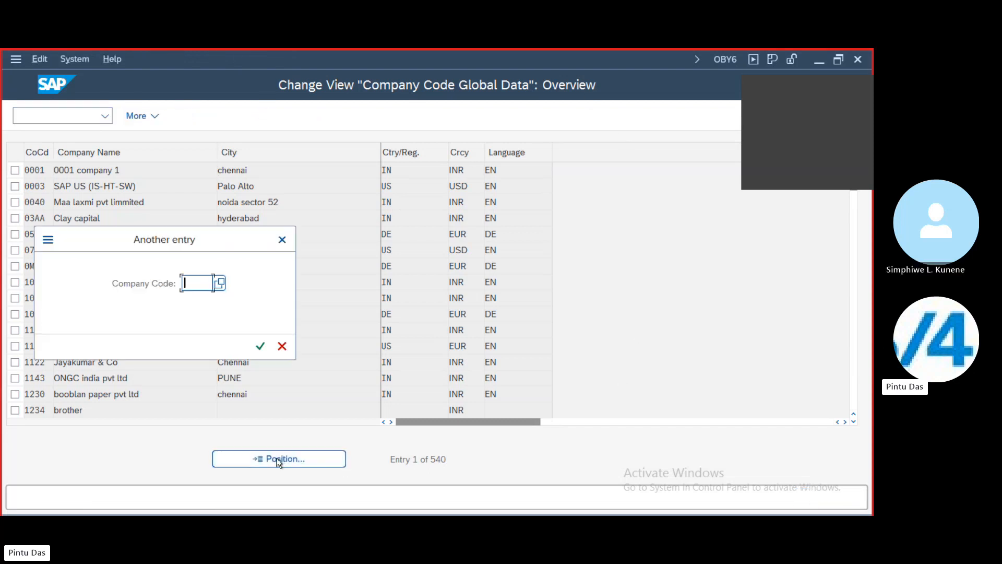
{"action": "type", "text": "BA01"}
{"action": "key", "text": "Return"}
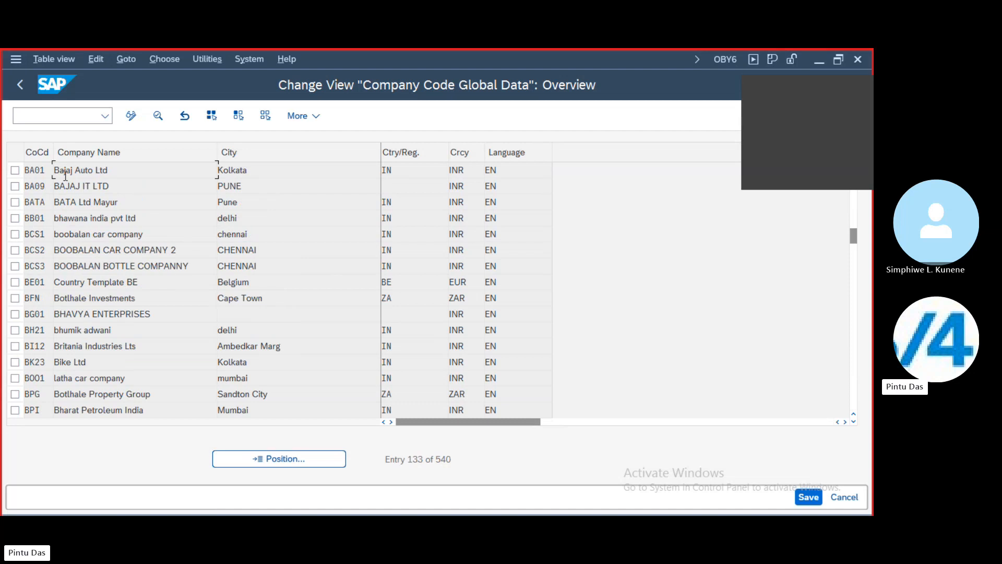
{"action": "double_click", "coordinate": [123, 168]}
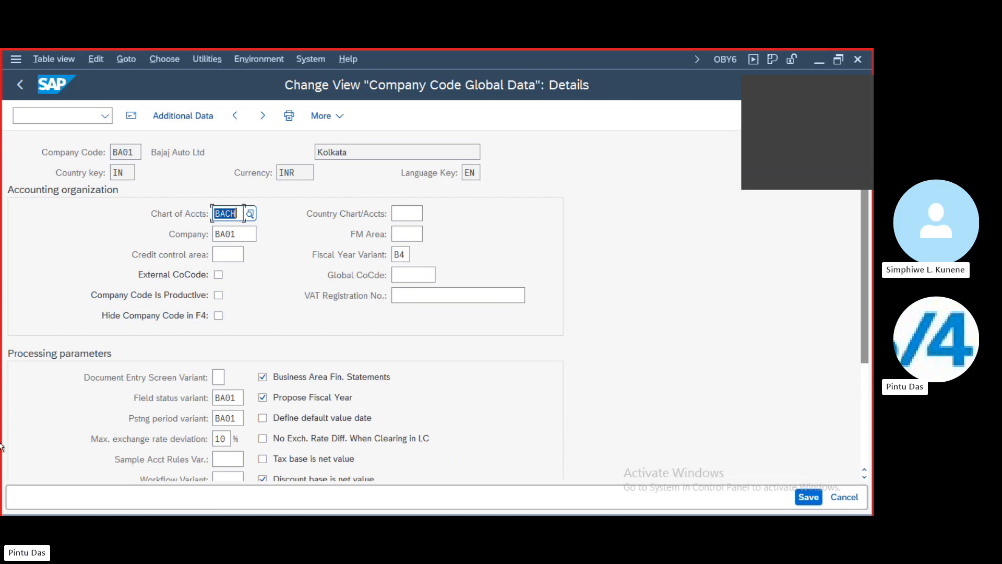
Run transaction FS00 and set the company code to BA01, dismissing the message about the account.
{"action": "left_click", "coordinate": [42, 115]}
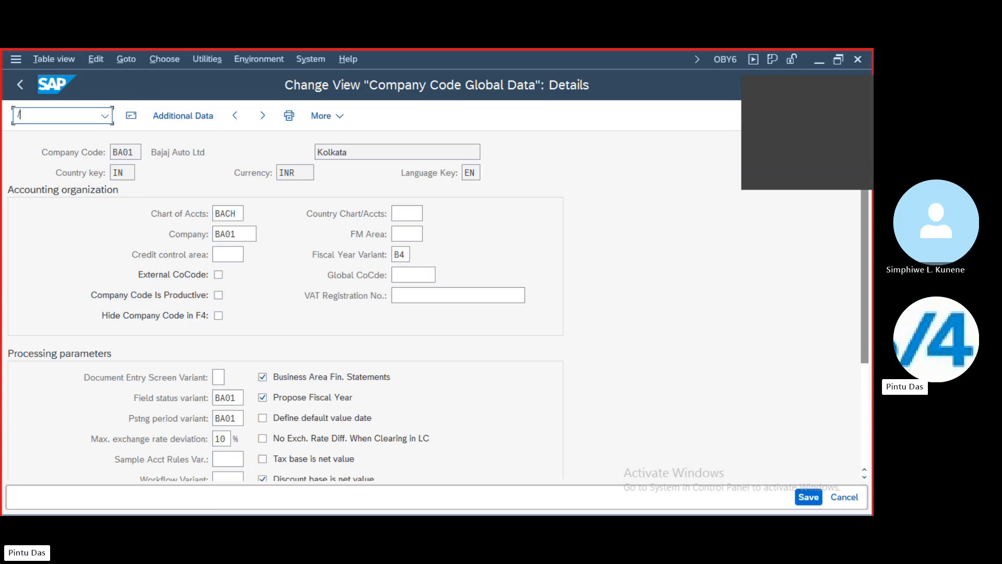
{"action": "type", "text": "/nfs00"}
{"action": "key", "text": "Return"}
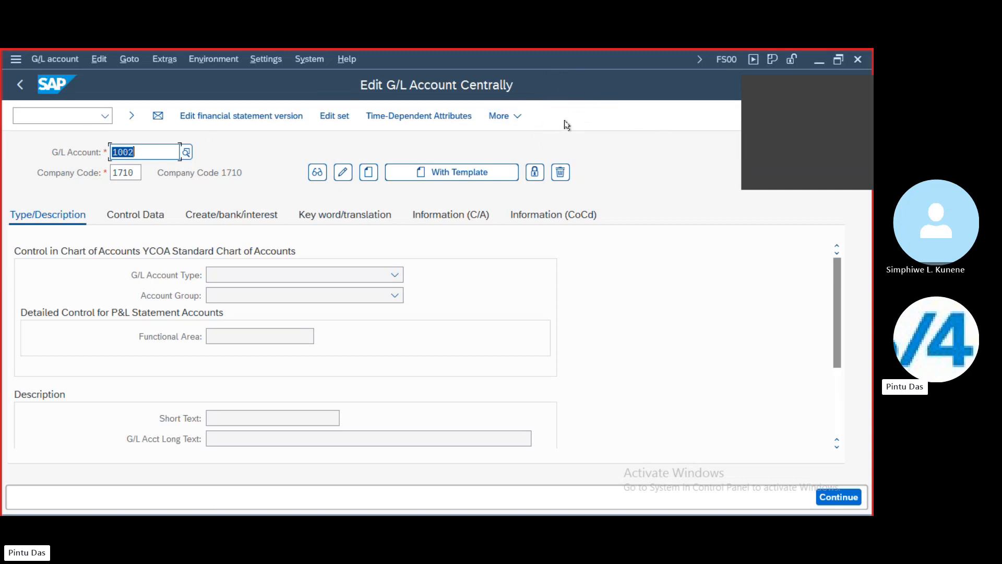
{"action": "left_click", "coordinate": [135, 173]}
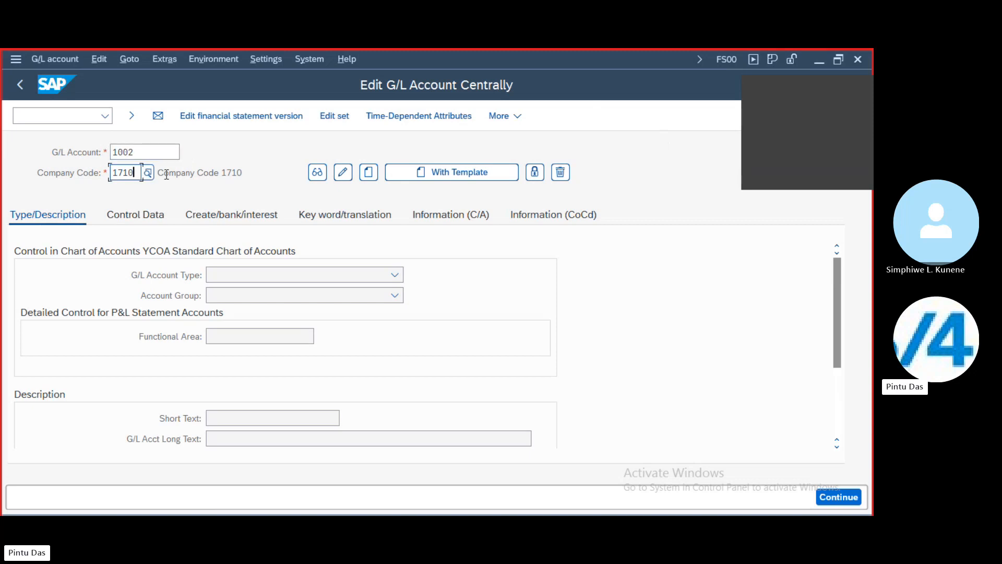
{"action": "key", "text": "BackSpace"}
{"action": "key", "text": "BackSpace"}
{"action": "key", "text": "BackSpace"}
{"action": "key", "text": "BackSpace"}
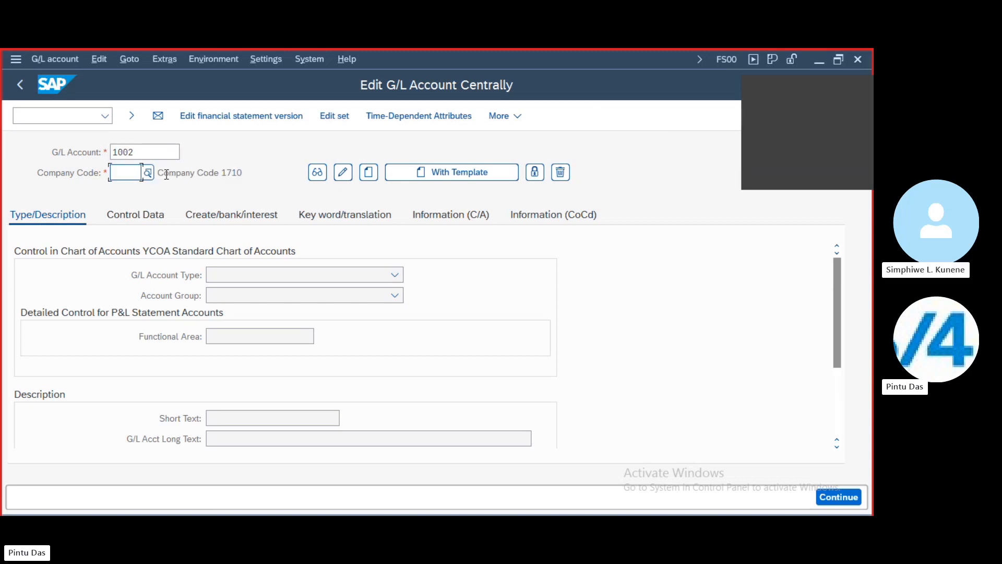
{"action": "type", "text": "BA"}
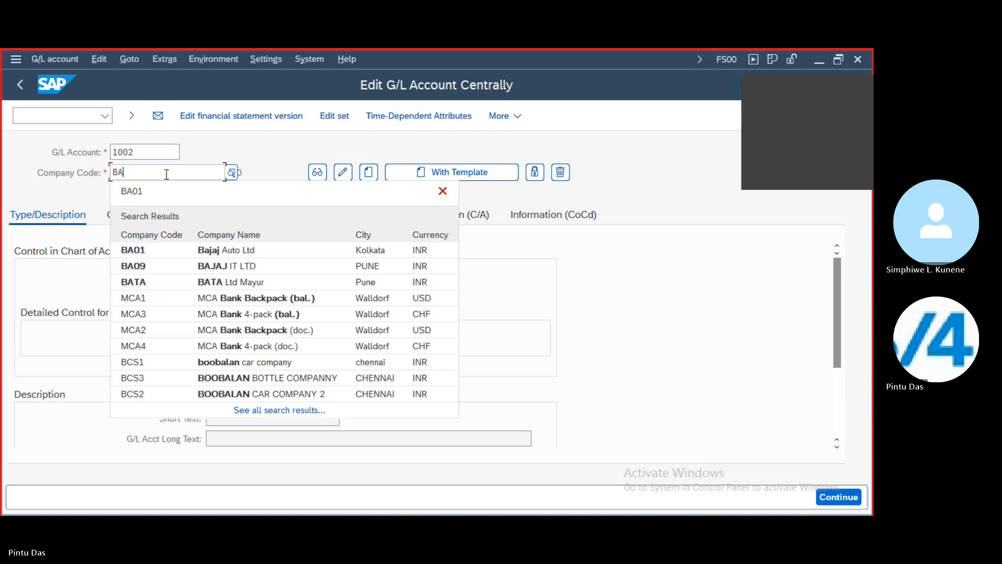
{"action": "type", "text": "01"}
{"action": "key", "text": "Return"}
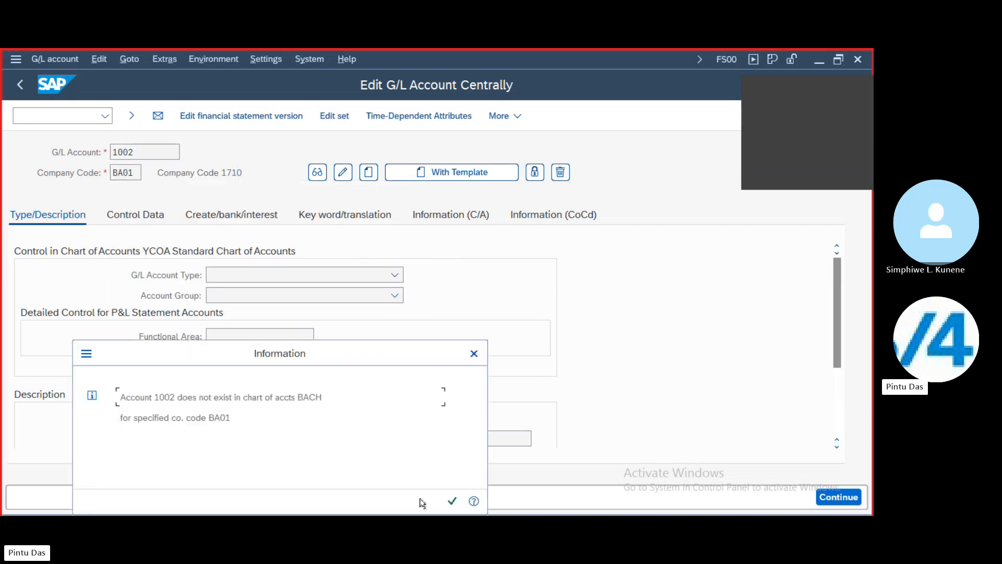
{"action": "left_click", "coordinate": [452, 500]}
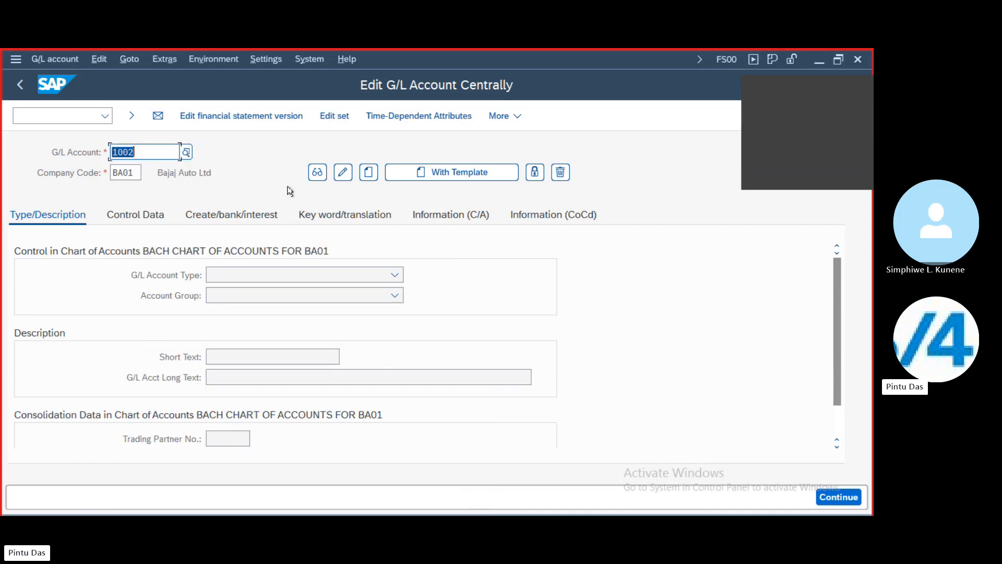
Look up the existing G/L accounts in chart of accounts BACH without choosing one.
{"action": "left_click", "coordinate": [186, 153]}
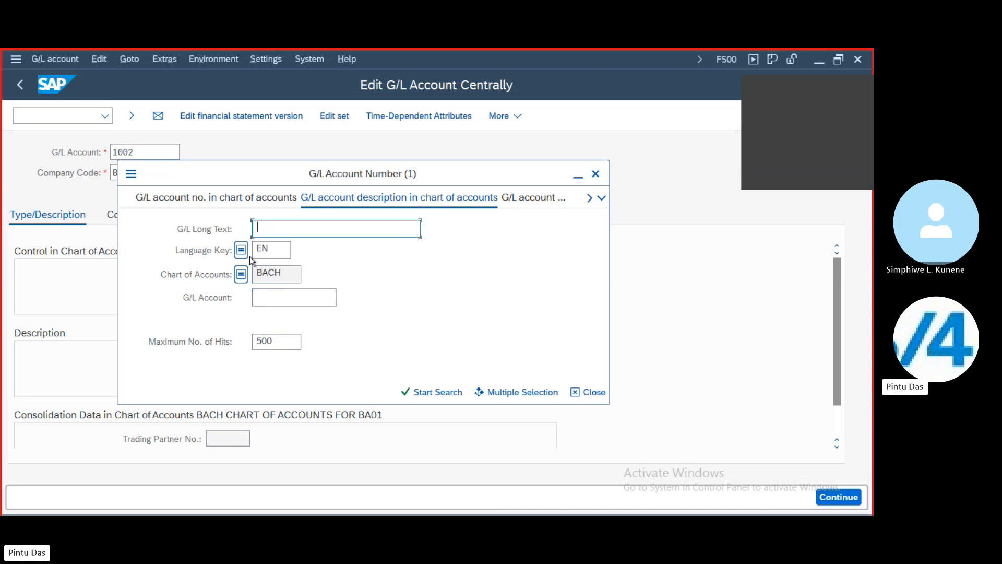
{"action": "left_click", "coordinate": [443, 391]}
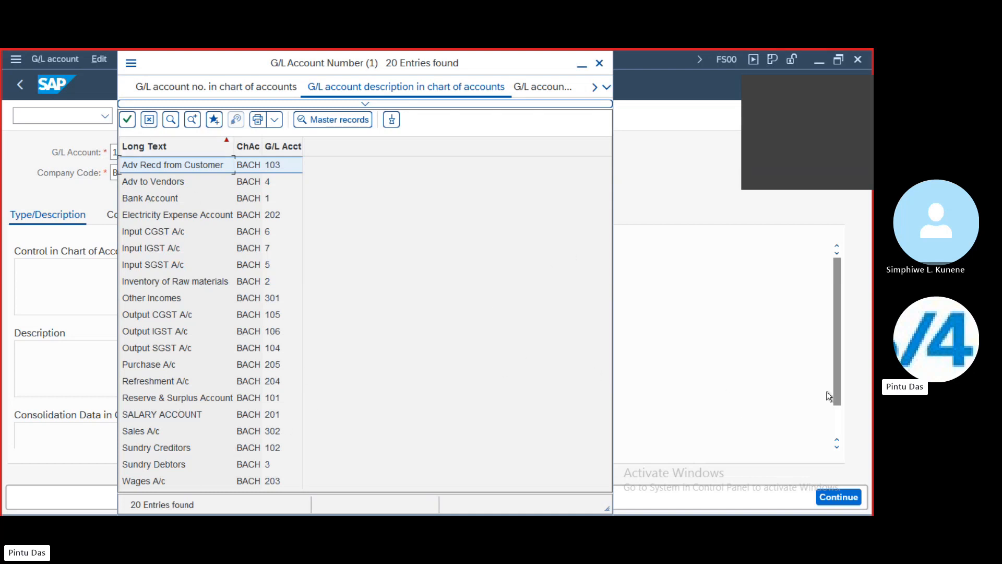
{"action": "scroll", "coordinate": [838, 397], "scroll_direction": "down", "scroll_amount": 1}
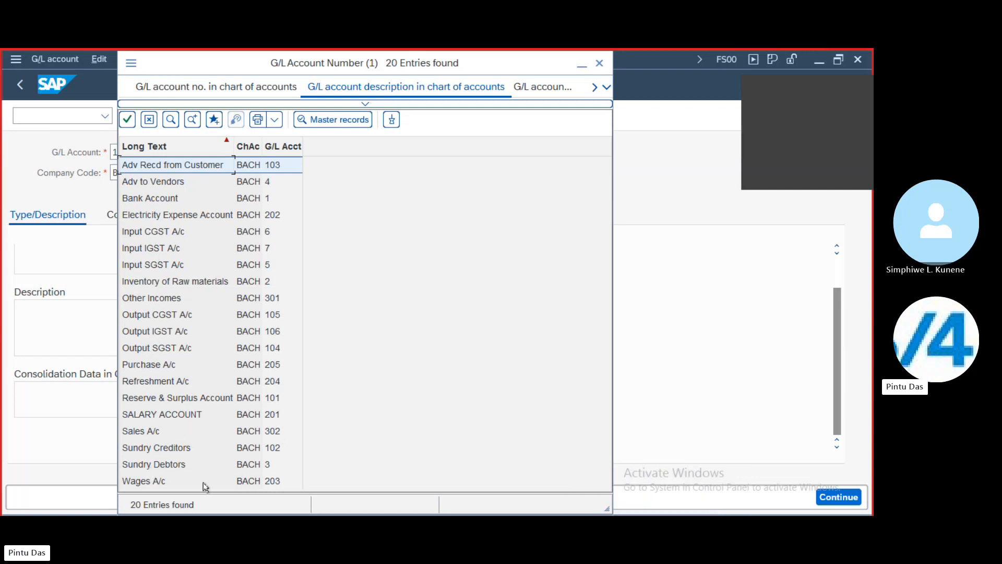
{"action": "left_click", "coordinate": [598, 63]}
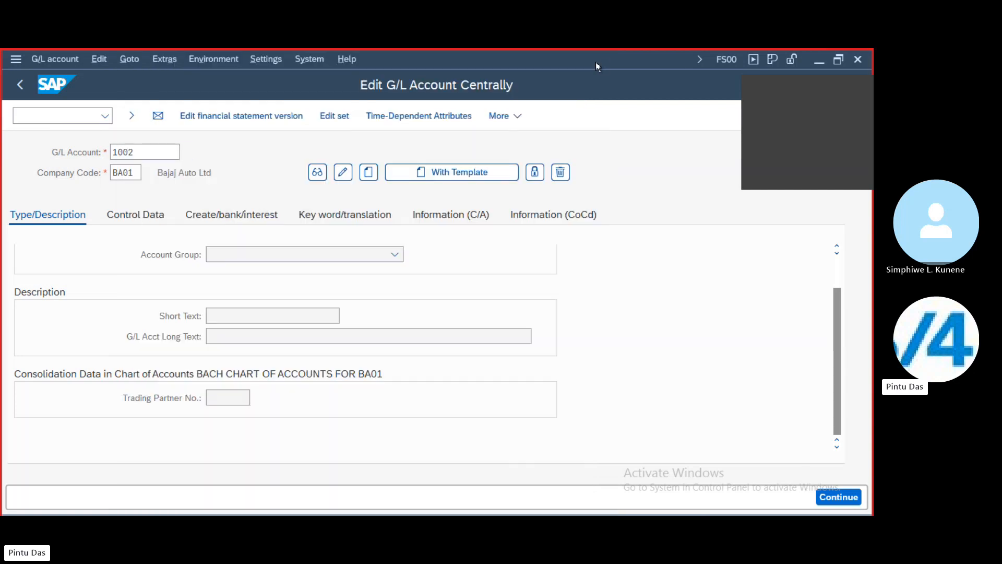
Start creating G/L account 1002 with account group EXPS EXPENSE and account type P Primary Costs or Revenue.
{"action": "left_click", "coordinate": [368, 173]}
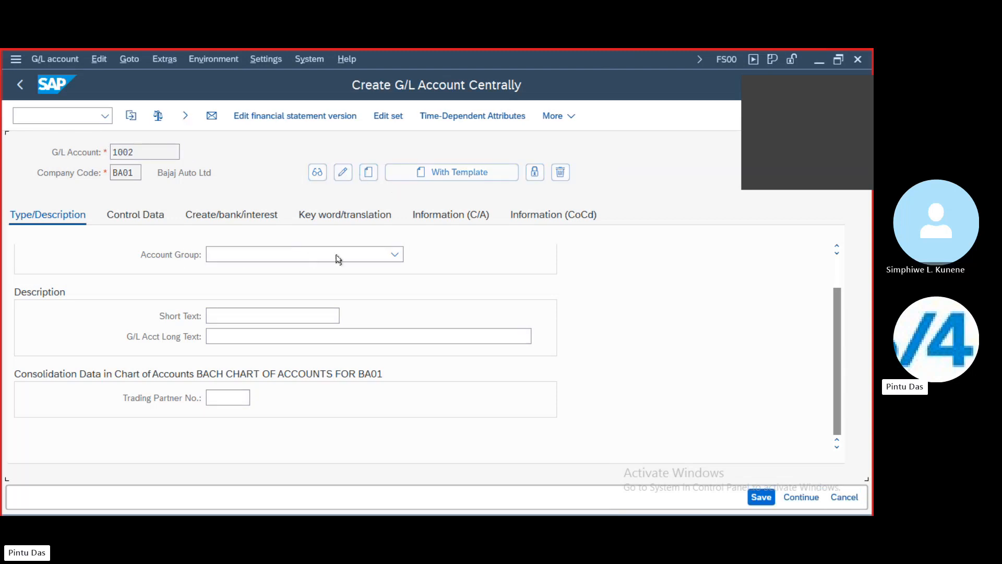
{"action": "left_click", "coordinate": [394, 254]}
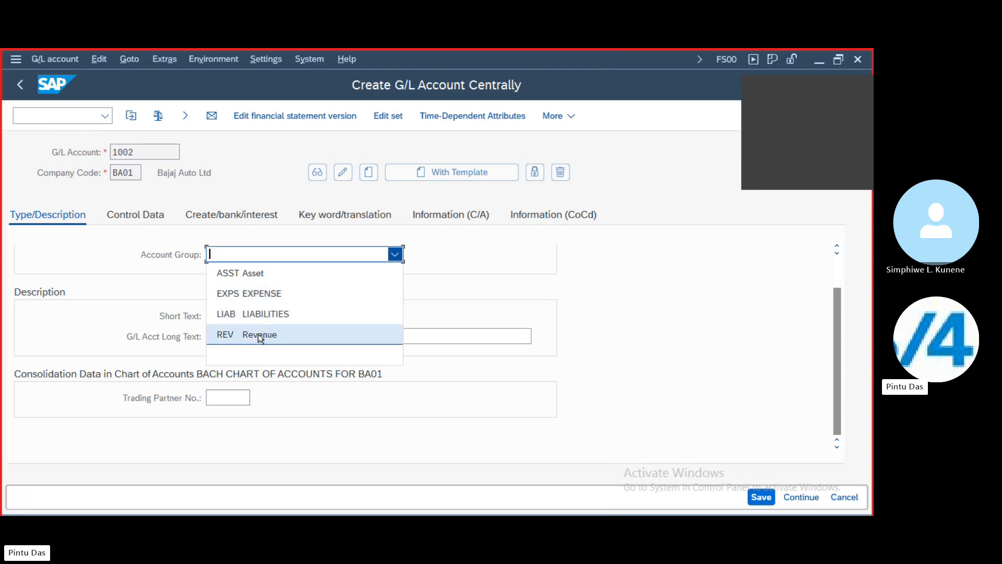
{"action": "left_click", "coordinate": [261, 294]}
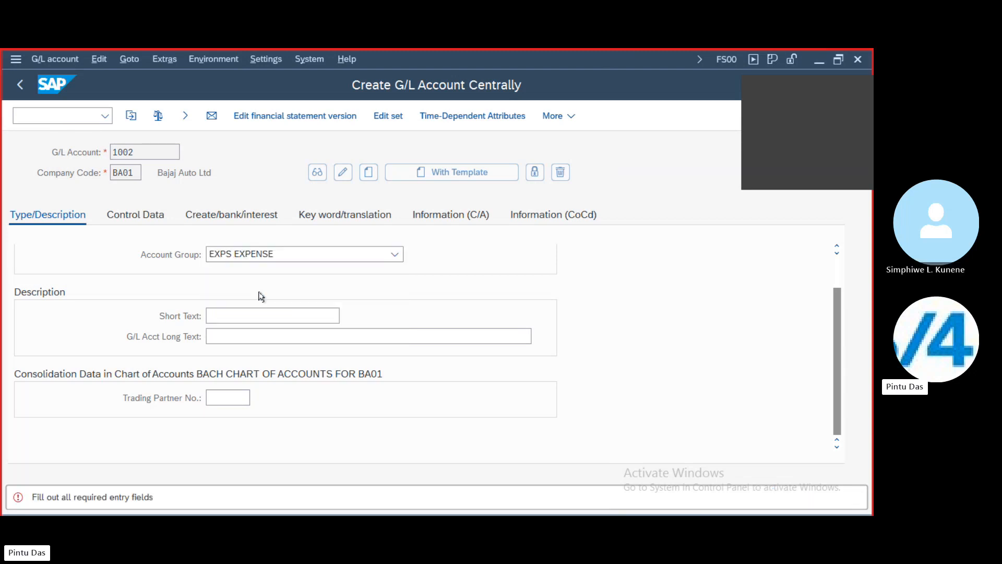
{"action": "left_click", "coordinate": [264, 321]}
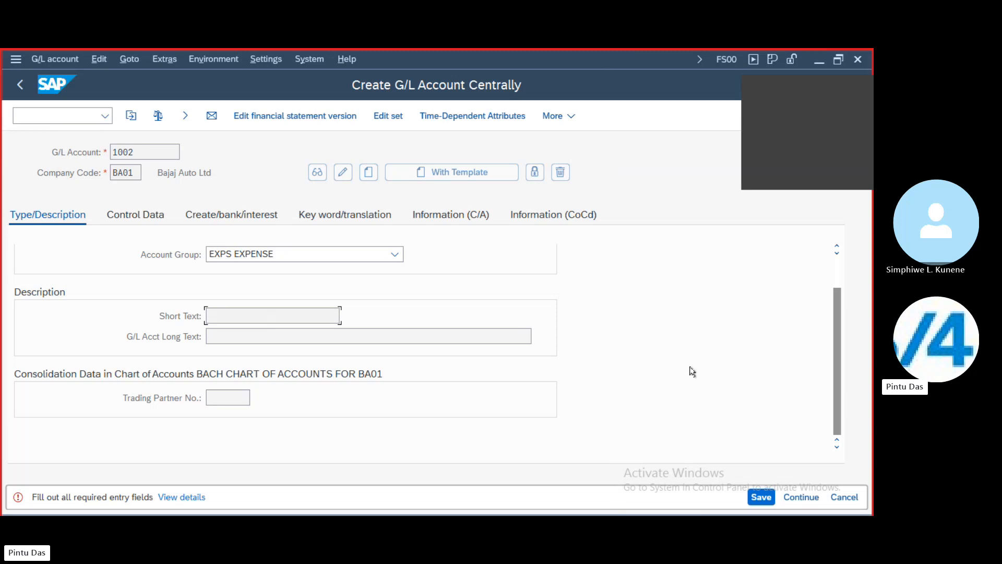
{"action": "scroll", "coordinate": [692, 372], "scroll_direction": "up", "scroll_amount": 2}
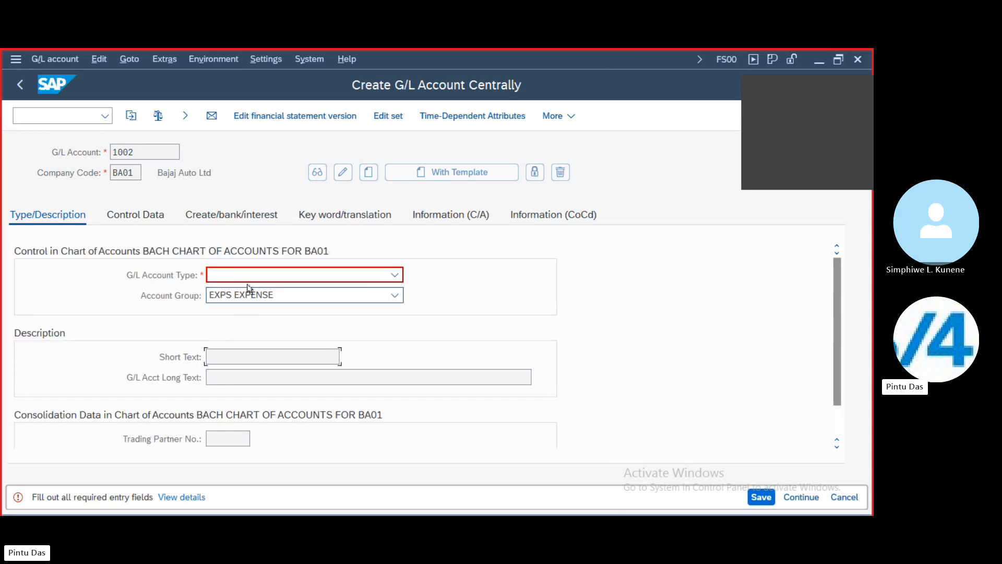
{"action": "left_click", "coordinate": [396, 276]}
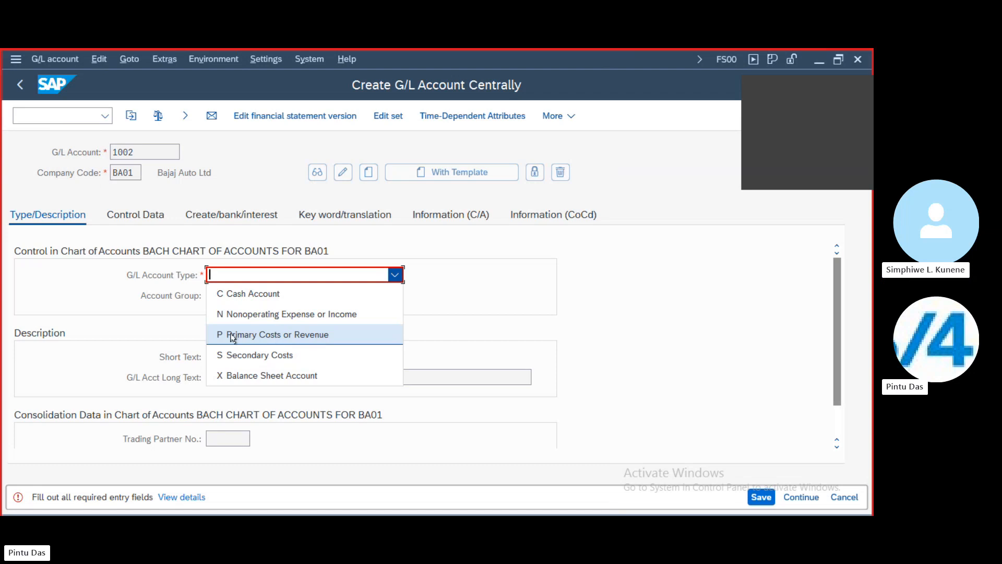
{"action": "left_click", "coordinate": [304, 336]}
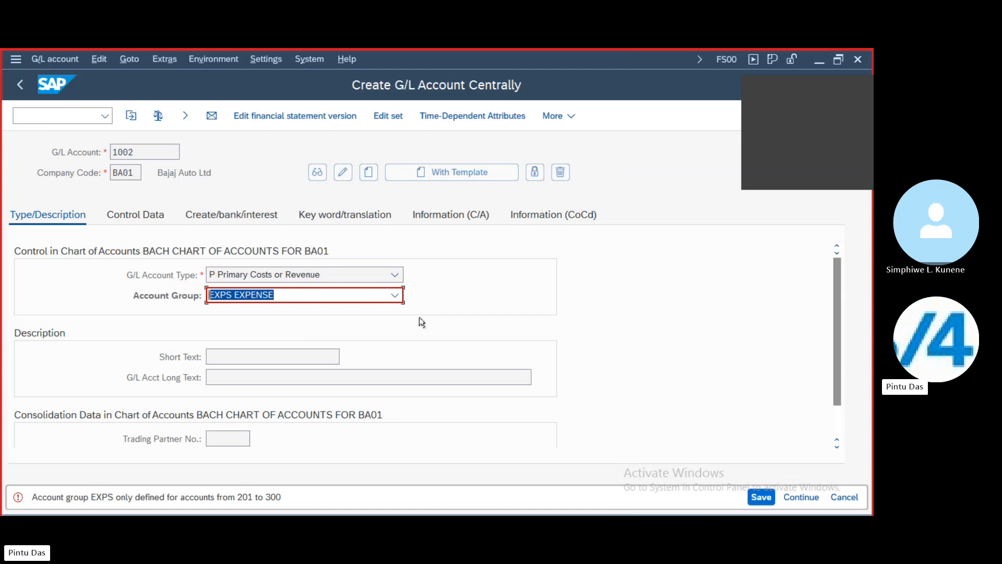
Abandon the creation of G/L account 1002 without saving the changes.
{"action": "left_click", "coordinate": [296, 354]}
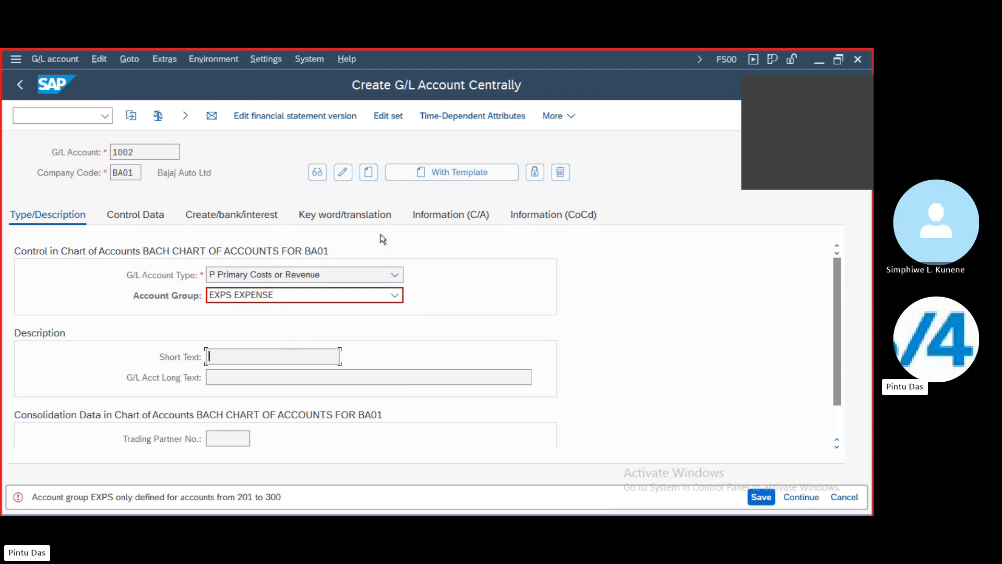
{"action": "left_click", "coordinate": [18, 85]}
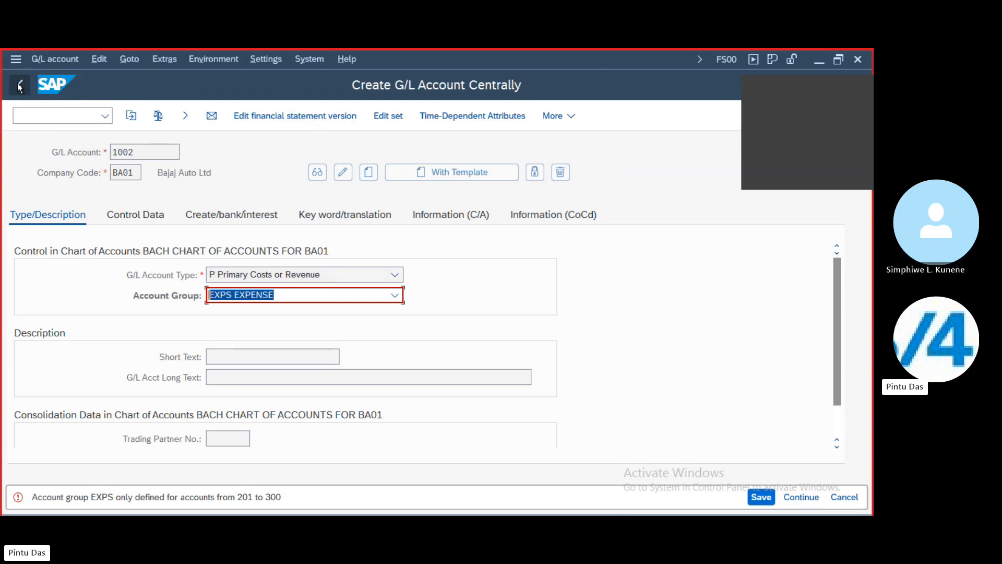
{"action": "left_click", "coordinate": [844, 497]}
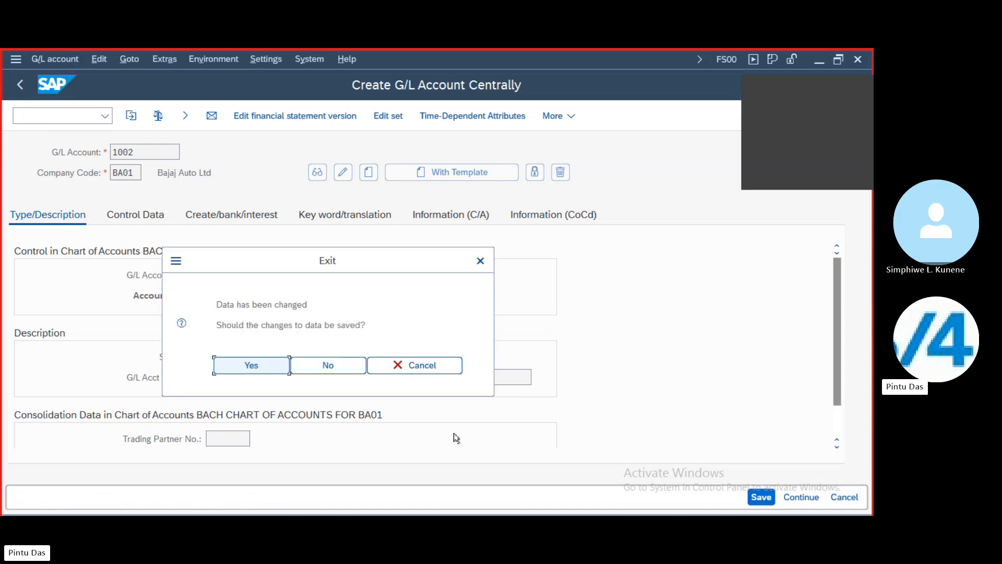
{"action": "left_click", "coordinate": [321, 365]}
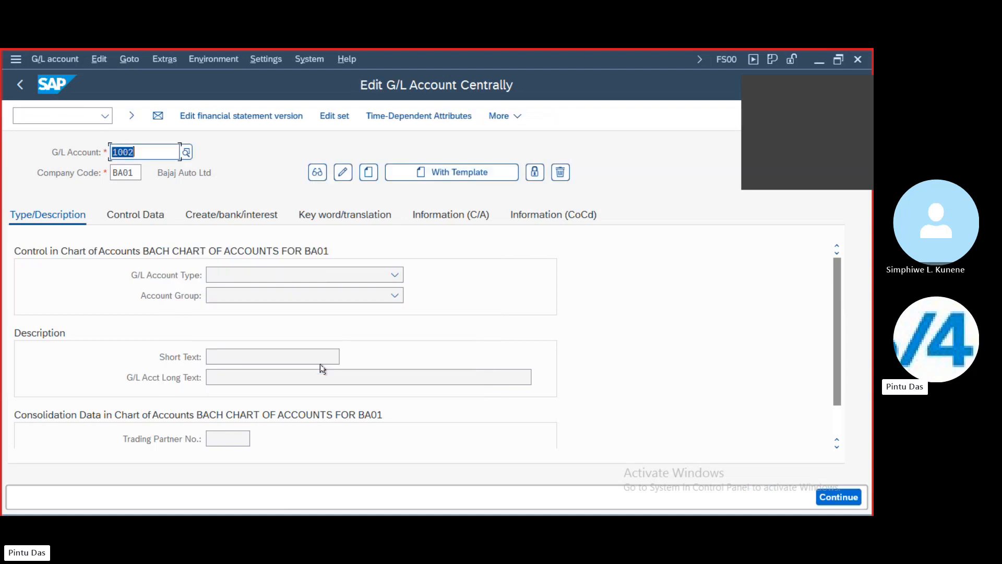
Look up the account numbers already used in chart of accounts BACH and close the list without choosing one.
{"action": "left_click", "coordinate": [186, 153]}
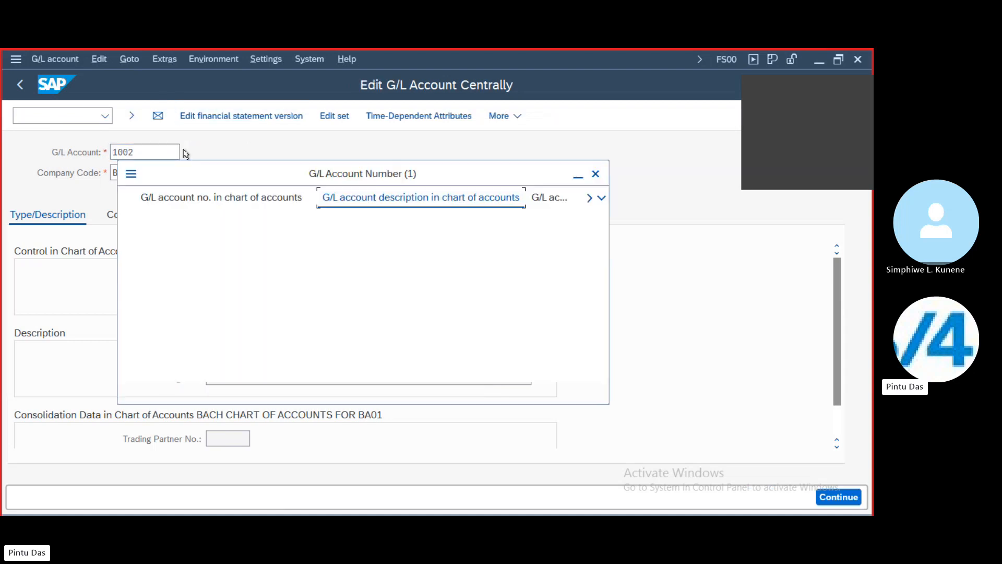
{"action": "left_click", "coordinate": [418, 392]}
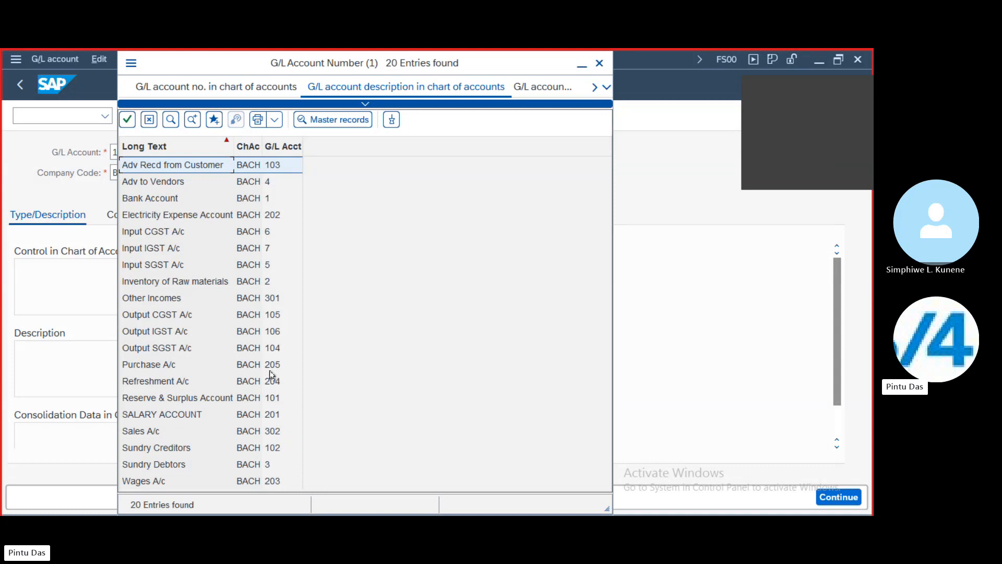
{"action": "left_click", "coordinate": [600, 63]}
Replace the G/L account number with 206 and start creating it in company code BA01.
{"action": "left_click", "coordinate": [144, 153]}
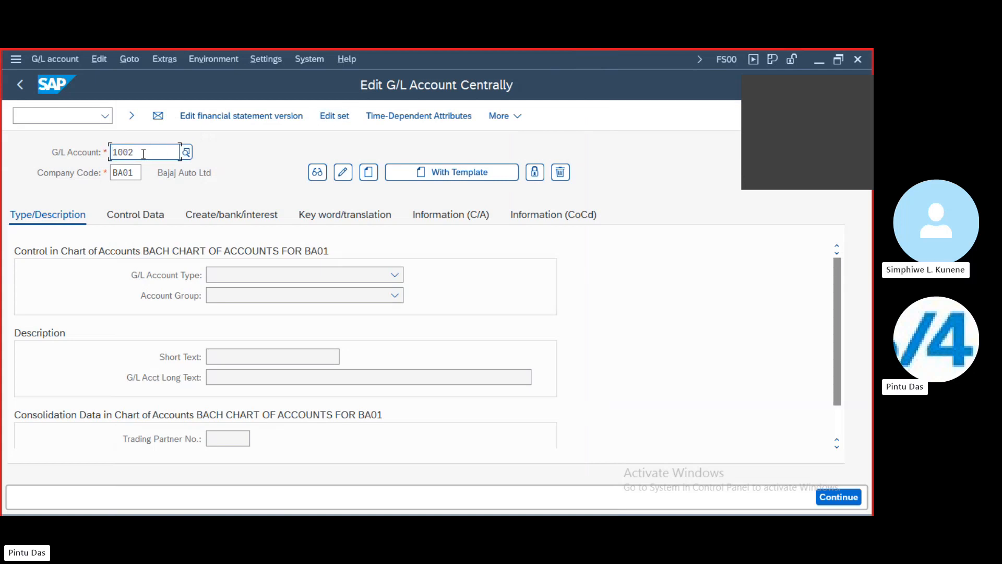
{"action": "key", "text": "BackSpace"}
{"action": "key", "text": "BackSpace"}
{"action": "key", "text": "BackSpace"}
{"action": "key", "text": "BackSpace"}
{"action": "type", "text": "206"}
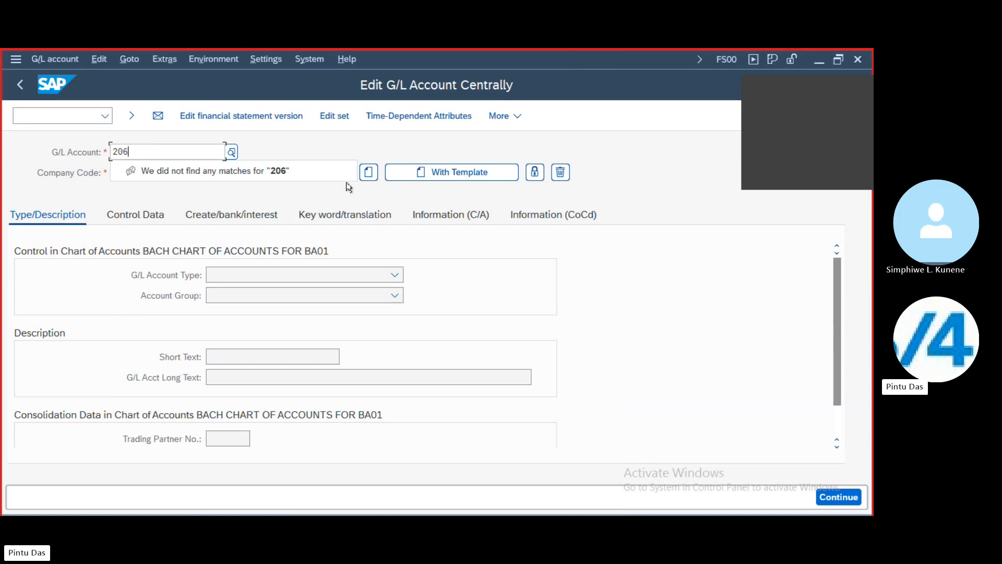
{"action": "left_click", "coordinate": [369, 172]}
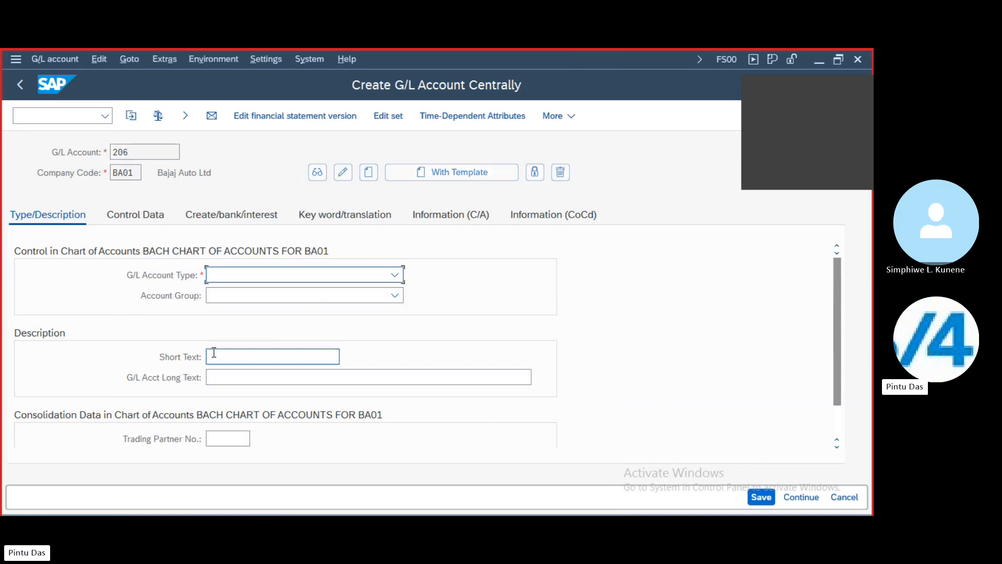
Set the G/L account type to P Primary Costs or Revenue and the account group to EXPS EXPENSE.
{"action": "left_click", "coordinate": [395, 275]}
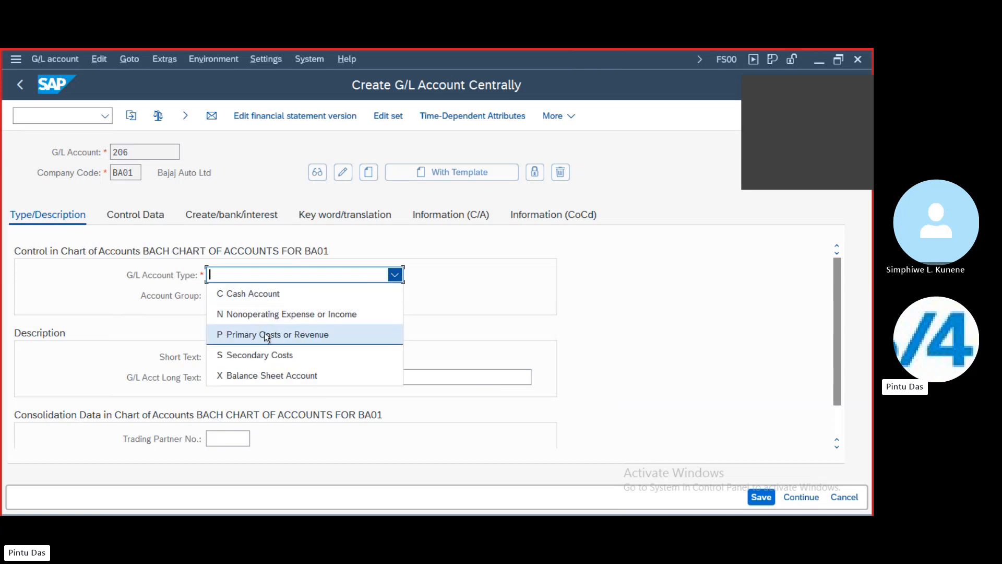
{"action": "left_click", "coordinate": [267, 335]}
{"action": "left_click", "coordinate": [394, 296]}
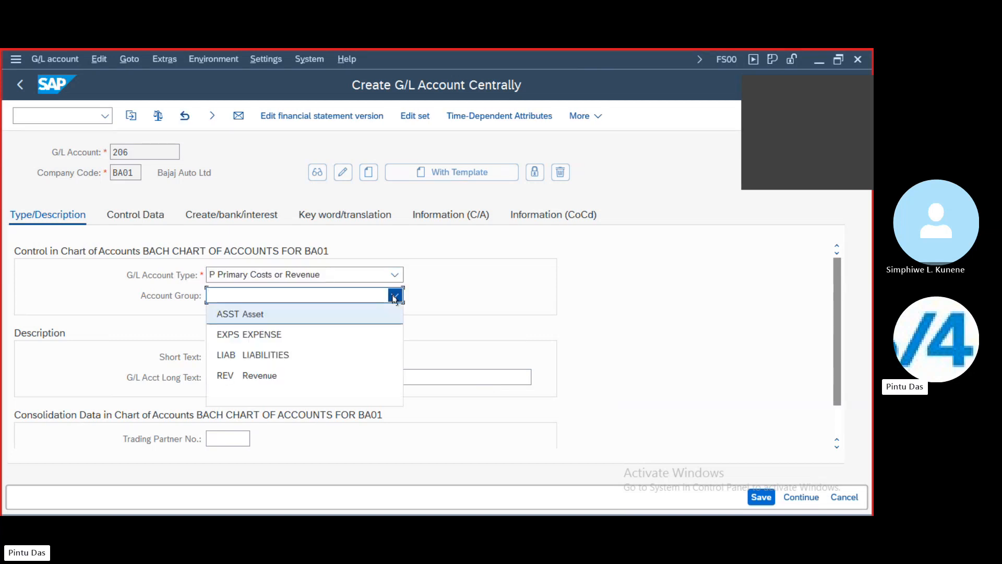
{"action": "left_click", "coordinate": [270, 335]}
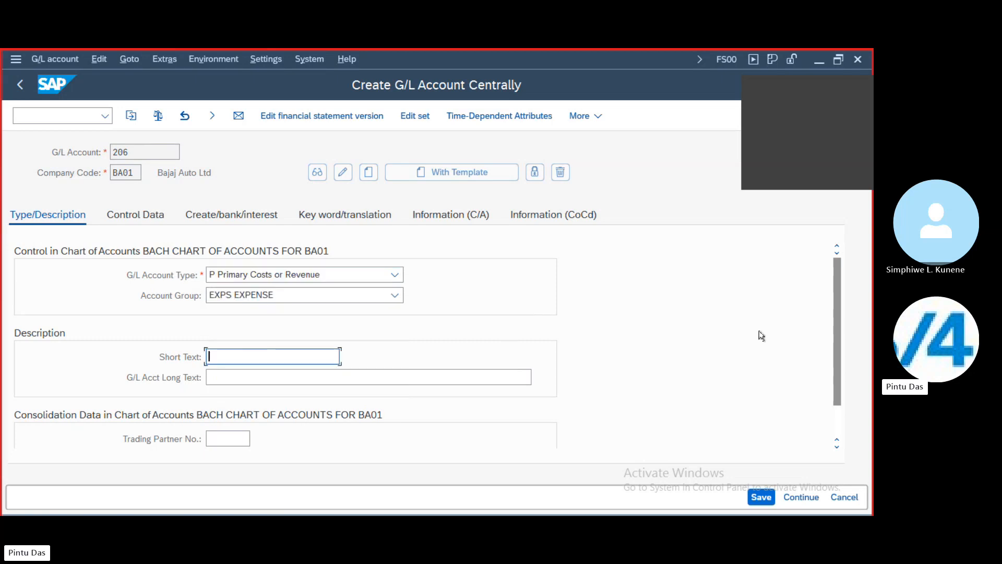
Describe the account with short text "Mobile Exp" and long text "Mobile Expenses A/c".
{"action": "type", "text": "Mobile Exp"}
{"action": "left_click", "coordinate": [236, 376]}
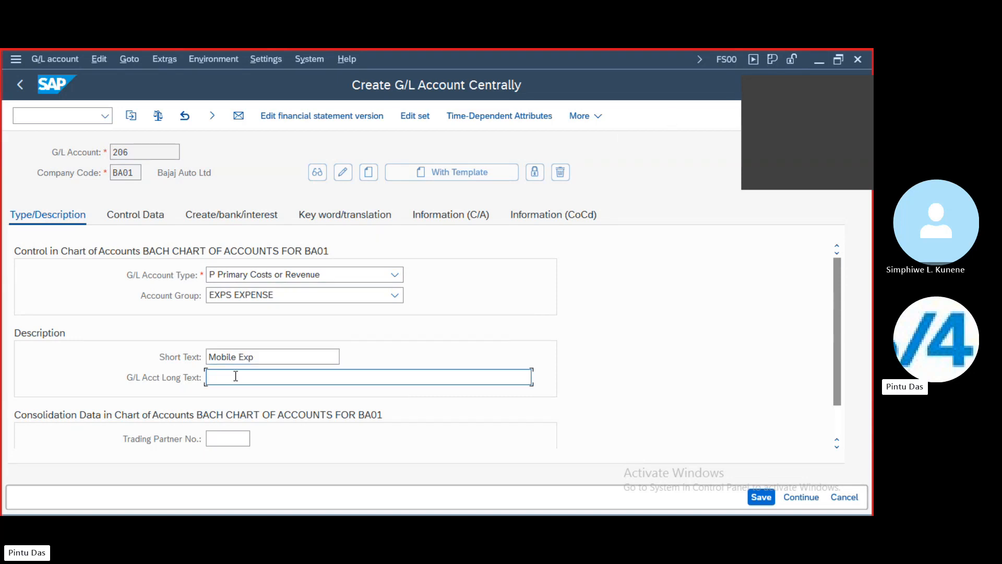
{"action": "type", "text": "Mobile Expenses A/c"}
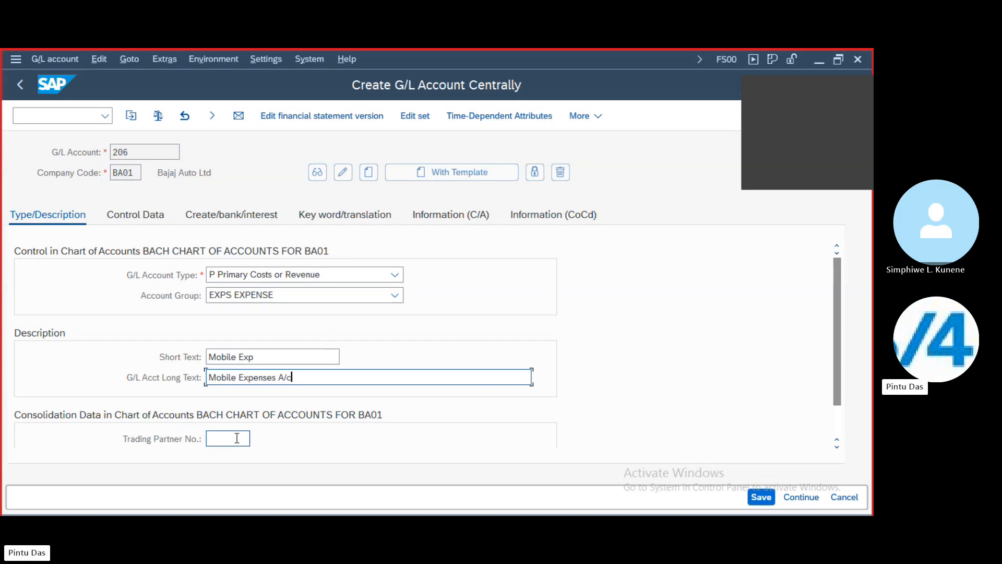
In the account's control data, set the sort key to 001 Posting date.
{"action": "left_click", "coordinate": [146, 217]}
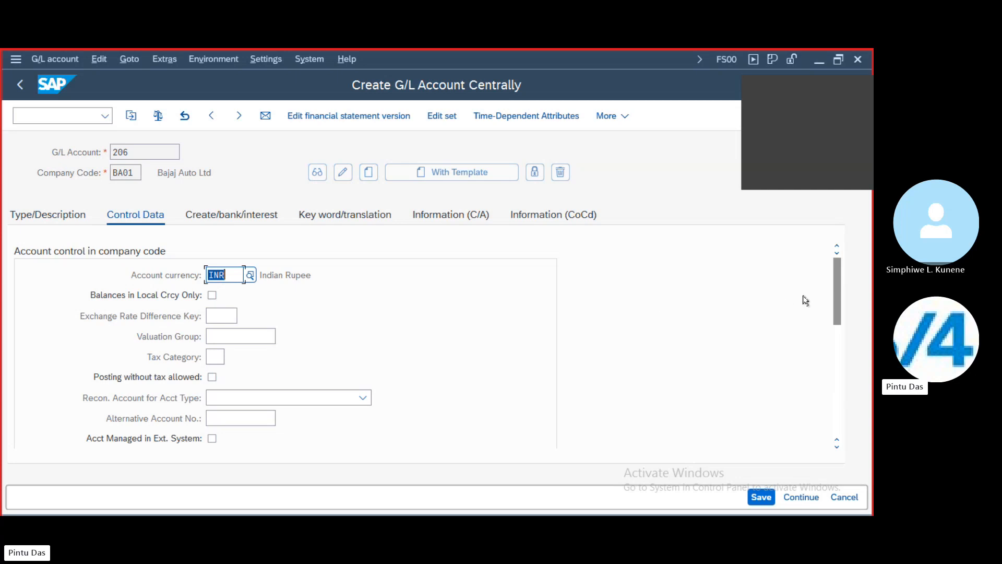
{"action": "left_click_drag", "start_coordinate": [838, 296], "coordinate": [848, 384]}
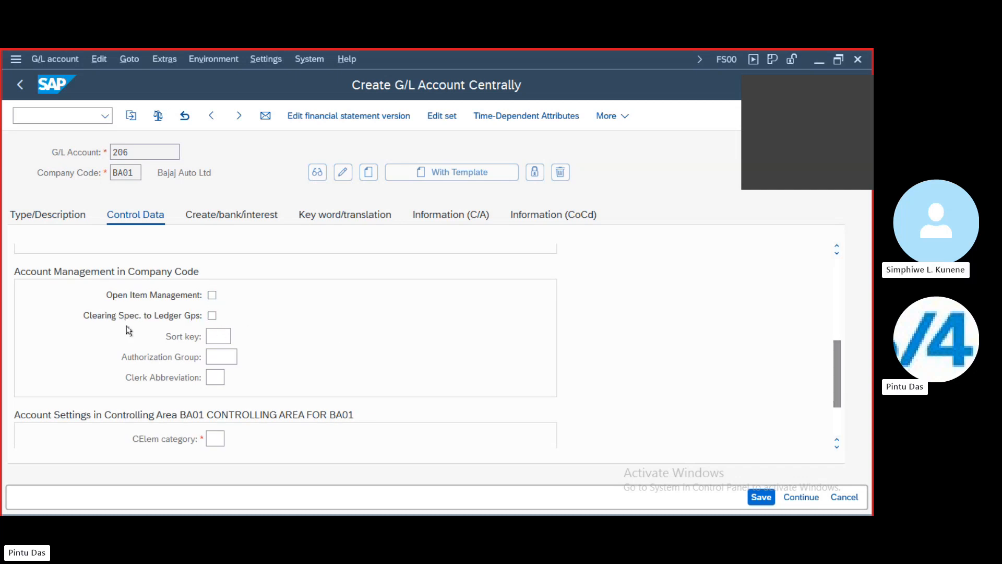
{"action": "left_click", "coordinate": [212, 338]}
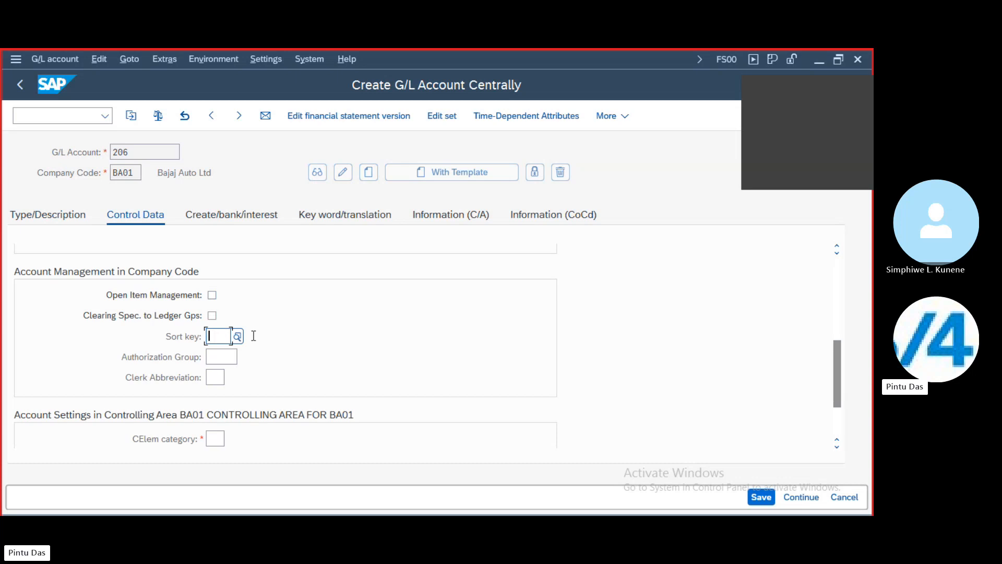
{"action": "left_click", "coordinate": [237, 336]}
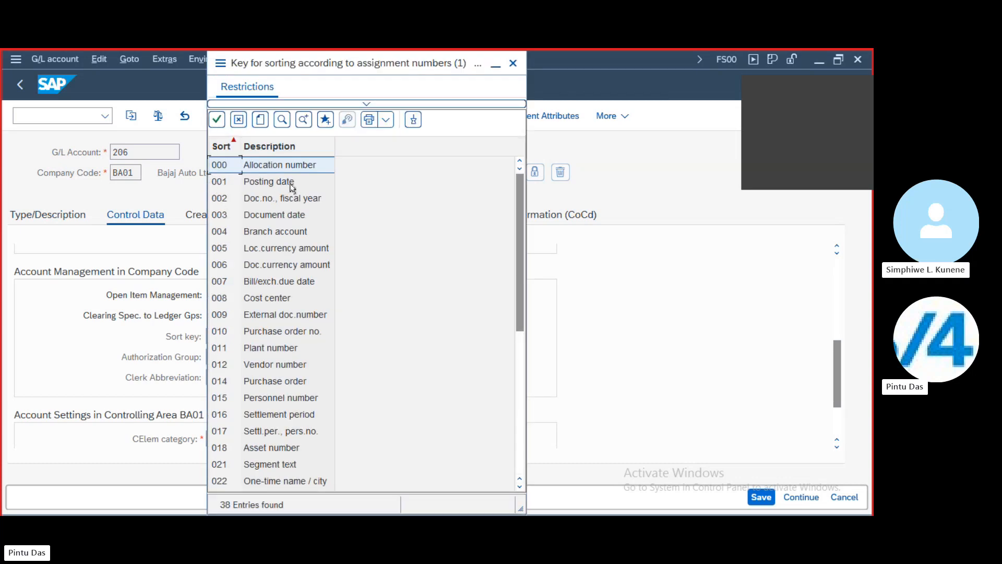
{"action": "double_click", "coordinate": [287, 184]}
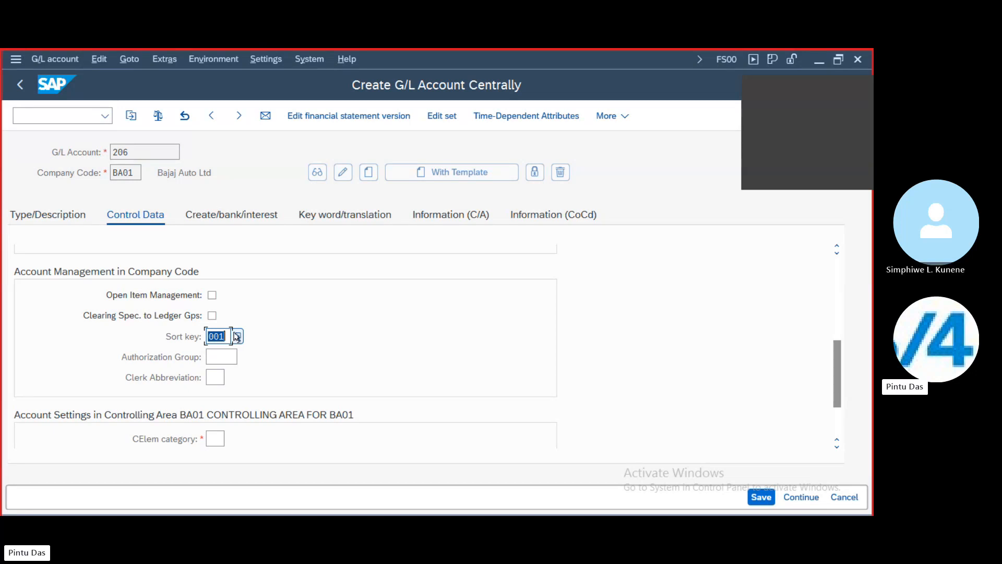
{"action": "left_click", "coordinate": [237, 336]}
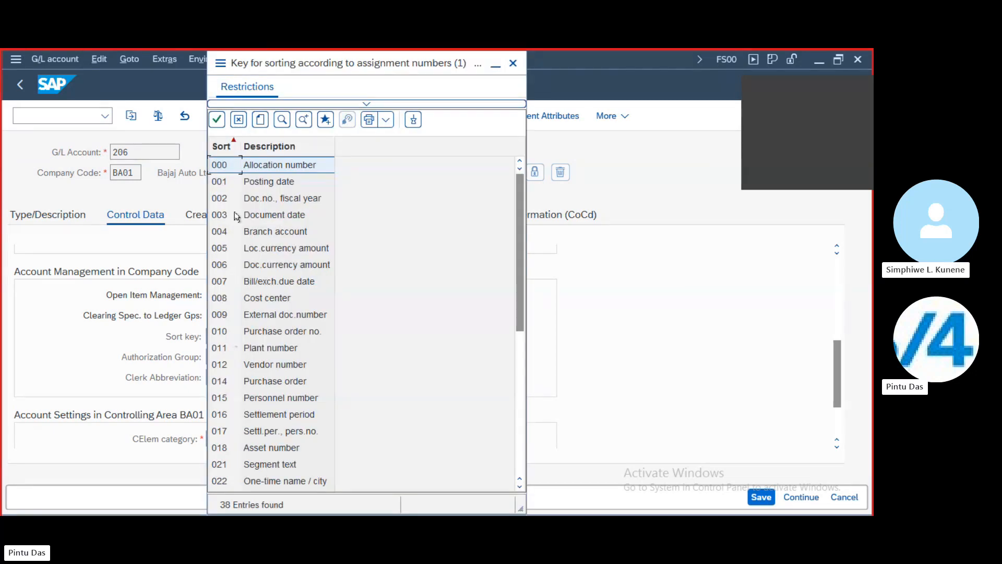
{"action": "left_click", "coordinate": [250, 184]}
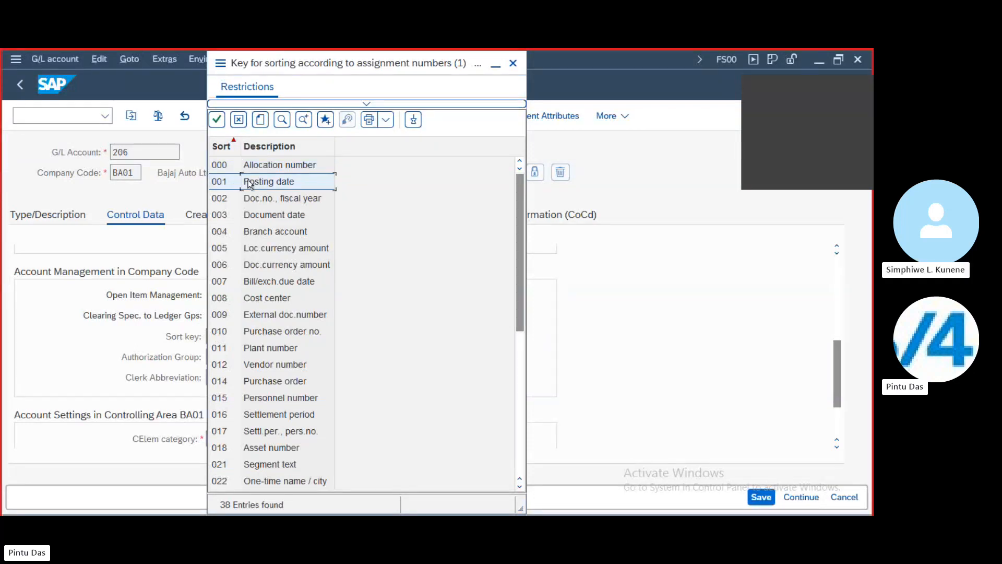
{"action": "double_click", "coordinate": [250, 185]}
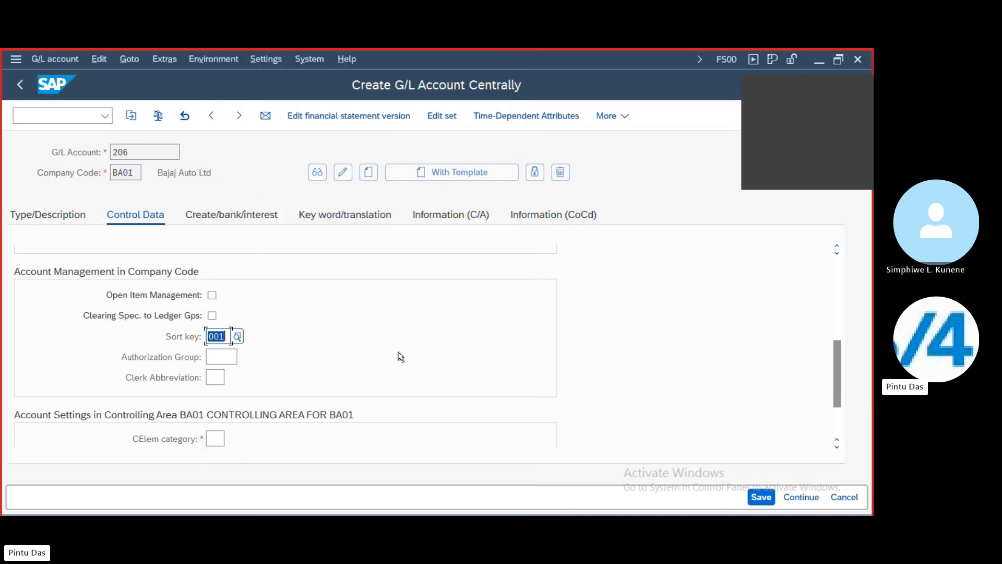
Set the cost element category to 01 Primary costs/cost-reducing revenues in the controlling area settings.
{"action": "scroll", "coordinate": [448, 345], "scroll_direction": "down", "scroll_amount": 2}
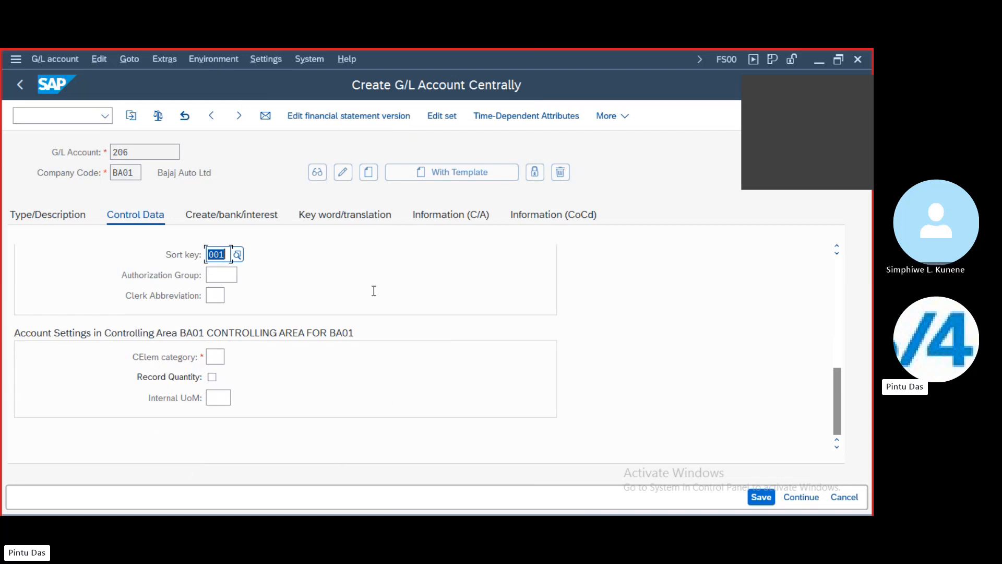
{"action": "left_click", "coordinate": [224, 357]}
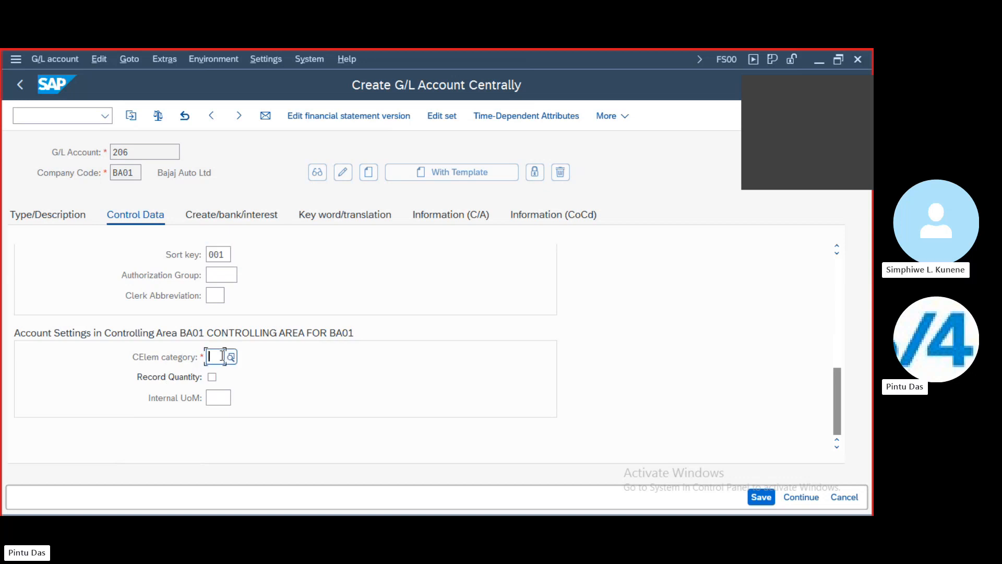
{"action": "left_click", "coordinate": [230, 358]}
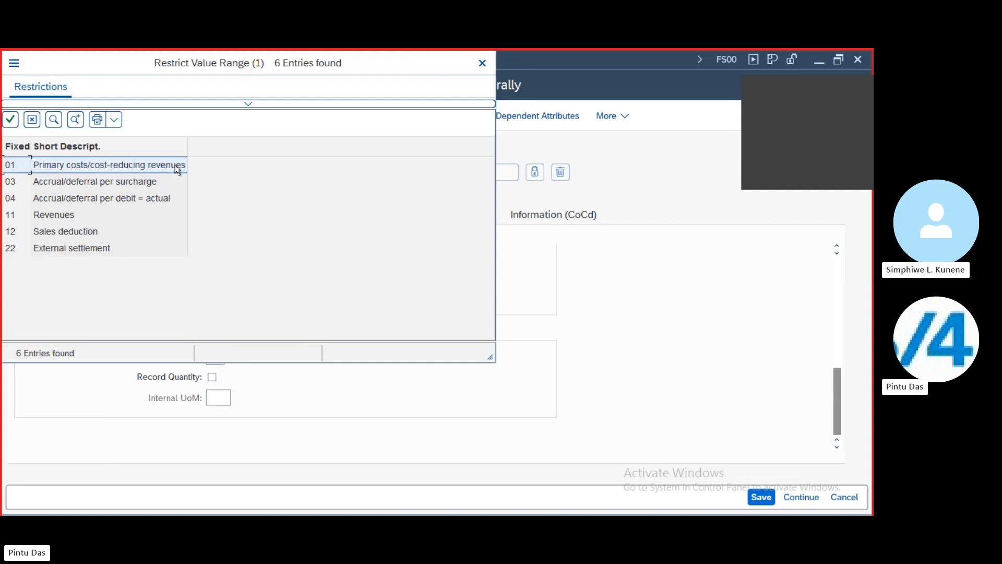
{"action": "double_click", "coordinate": [65, 165]}
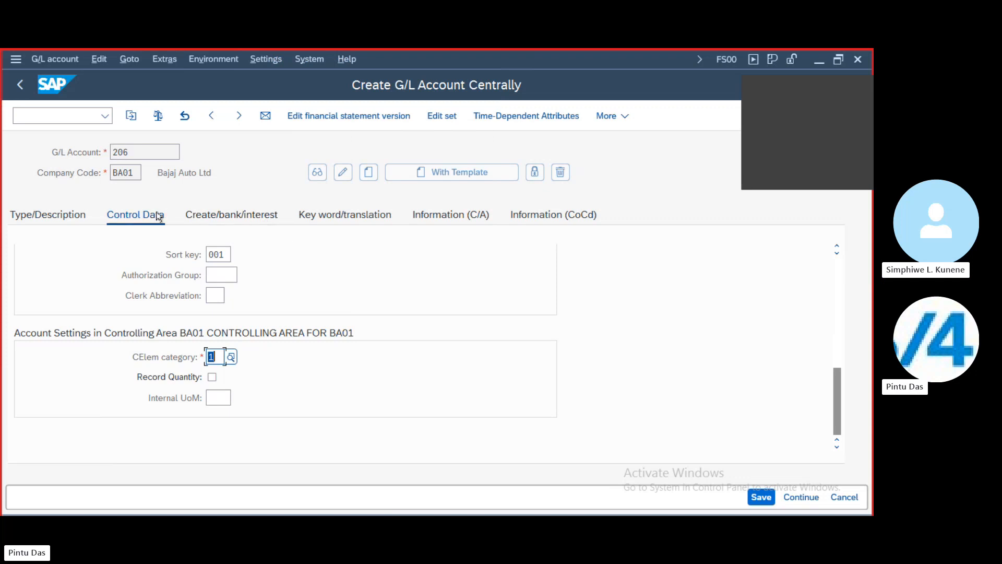
Assign field status group G004 Cost accounts in the document creation control settings.
{"action": "left_click", "coordinate": [238, 217]}
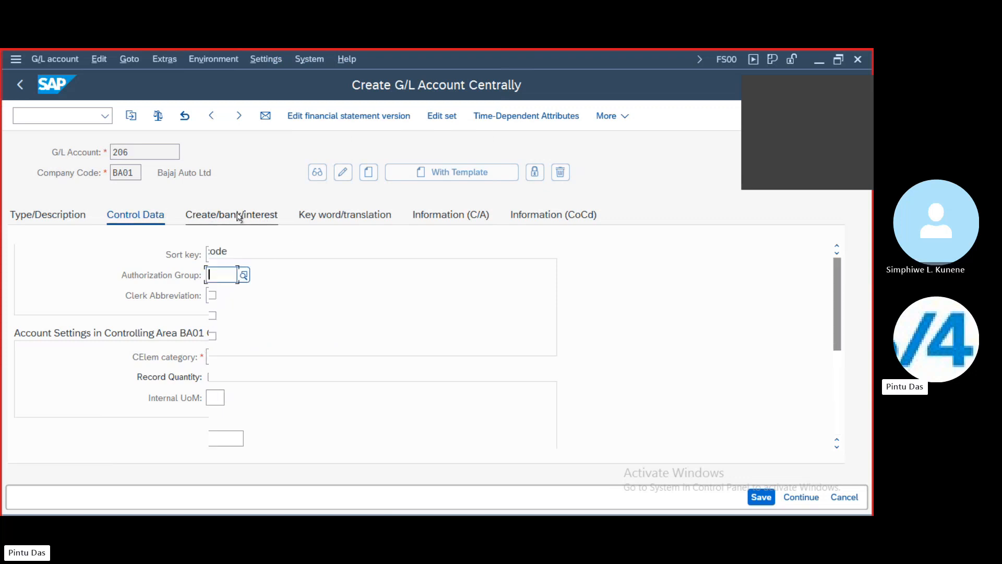
{"action": "left_click", "coordinate": [244, 275]}
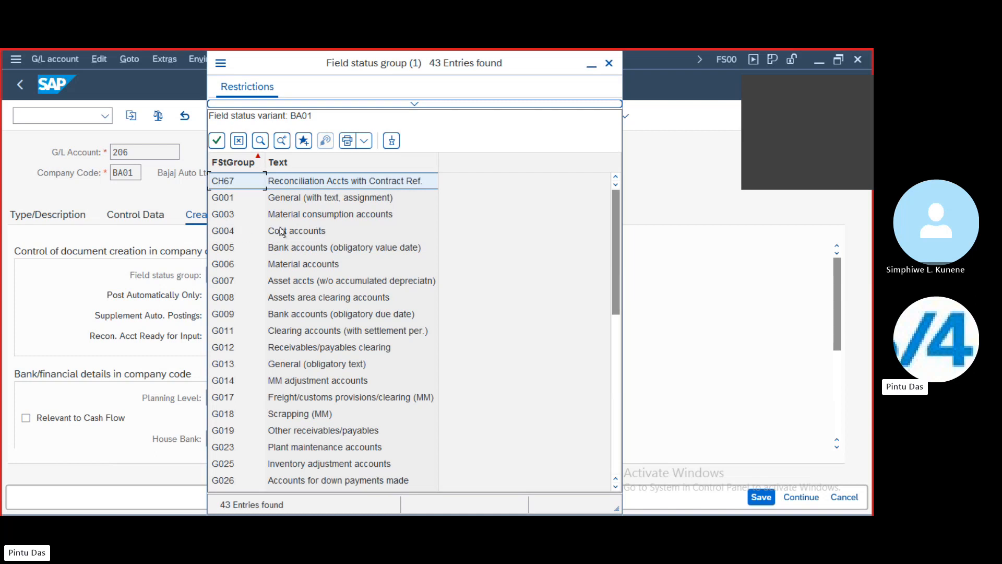
{"action": "double_click", "coordinate": [297, 233]}
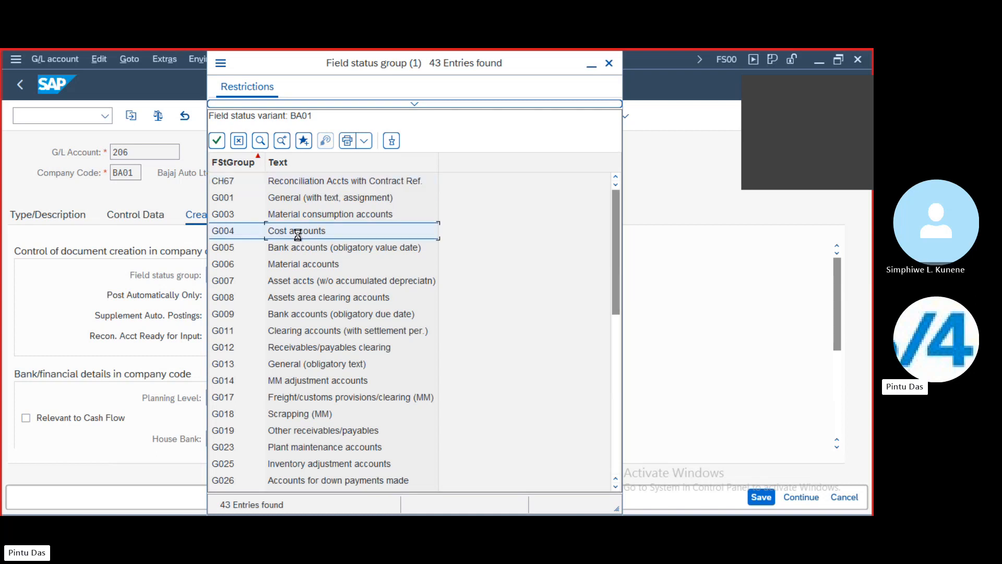
Set the language of the first keyword row to EN English in the keyword and translation data.
{"action": "left_click", "coordinate": [341, 214]}
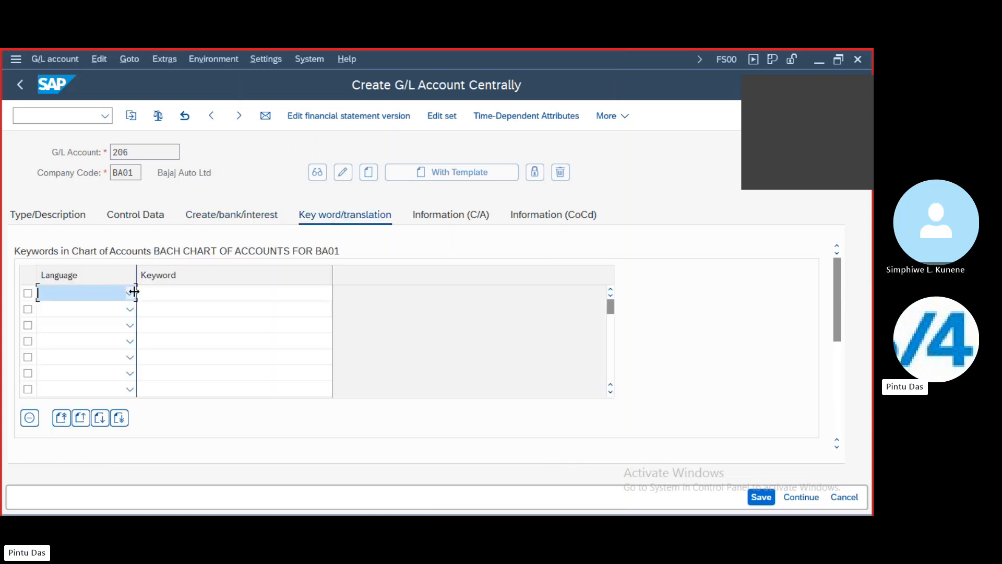
{"action": "left_click", "coordinate": [130, 294]}
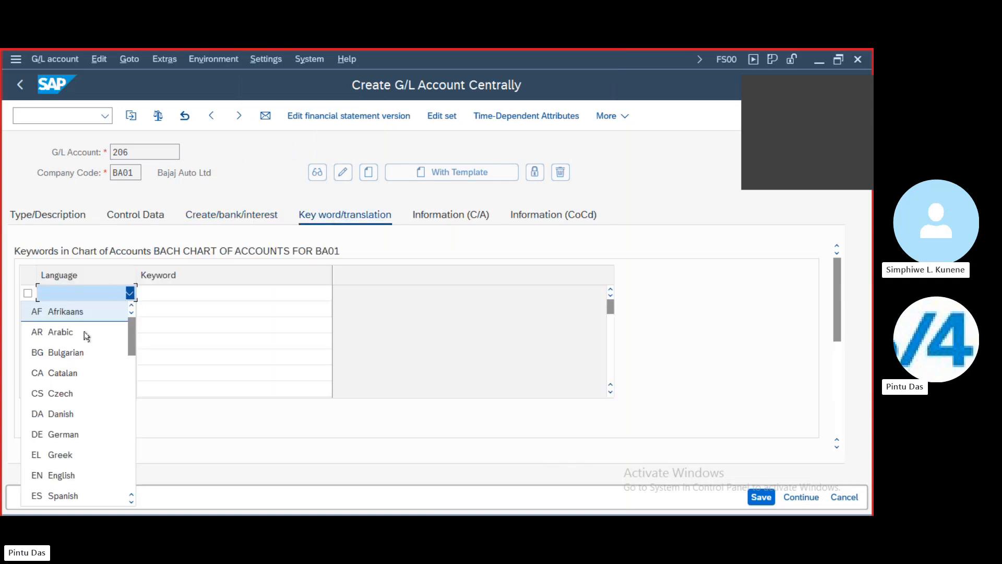
{"action": "left_click", "coordinate": [67, 473]}
Check the company code information and the field status group, and save G/L account 206.
{"action": "left_click", "coordinate": [416, 218]}
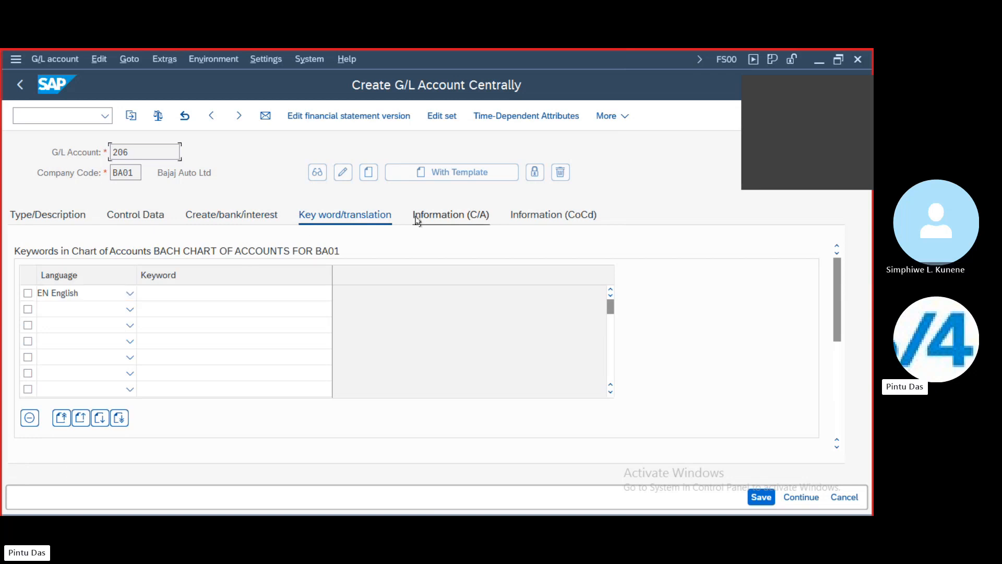
{"action": "left_click", "coordinate": [520, 220]}
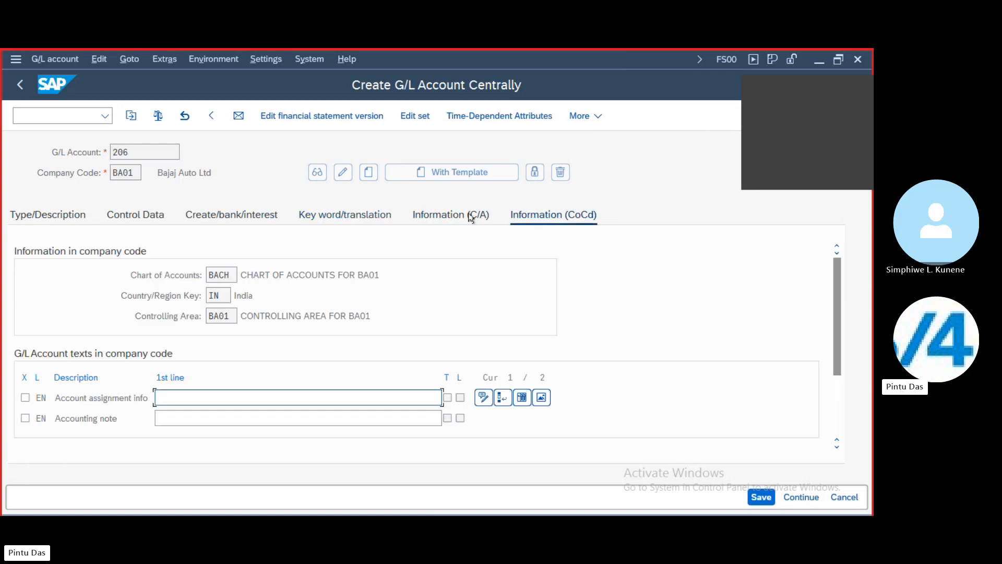
{"action": "left_click", "coordinate": [243, 217]}
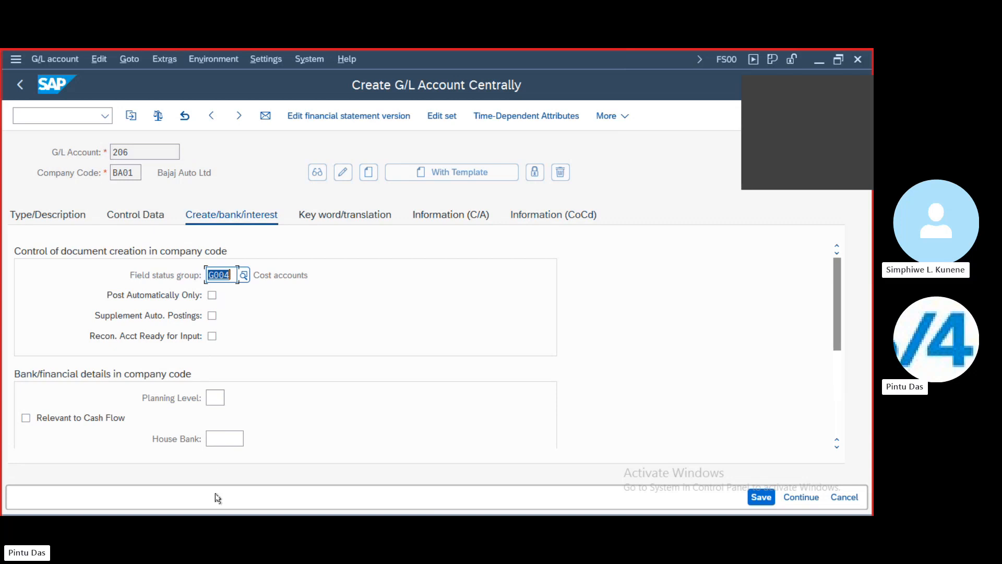
{"action": "left_click", "coordinate": [761, 497]}
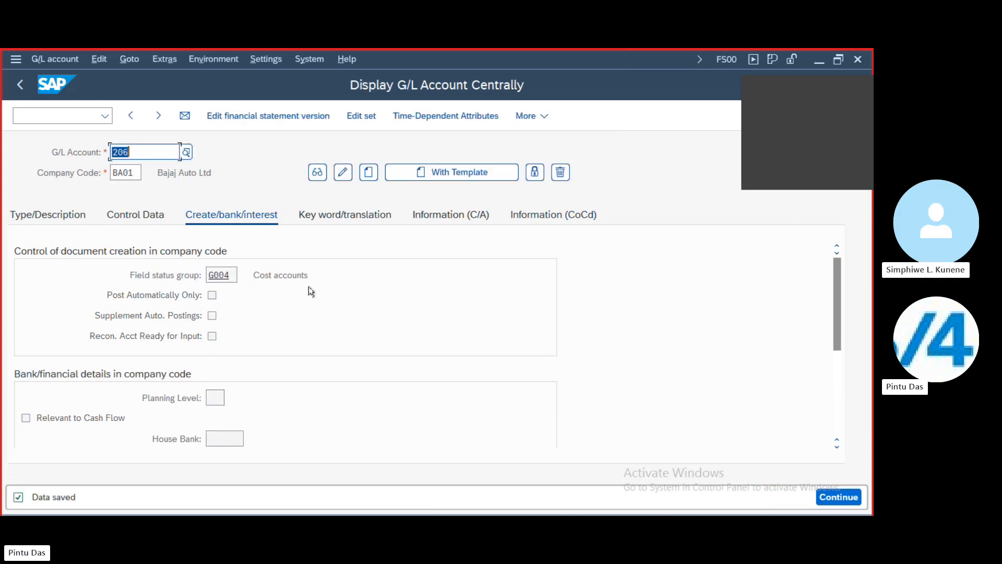
Check the cost element category in the control data of G/L account 206, and return to the SAP Easy Access menu.
{"action": "left_click", "coordinate": [125, 222]}
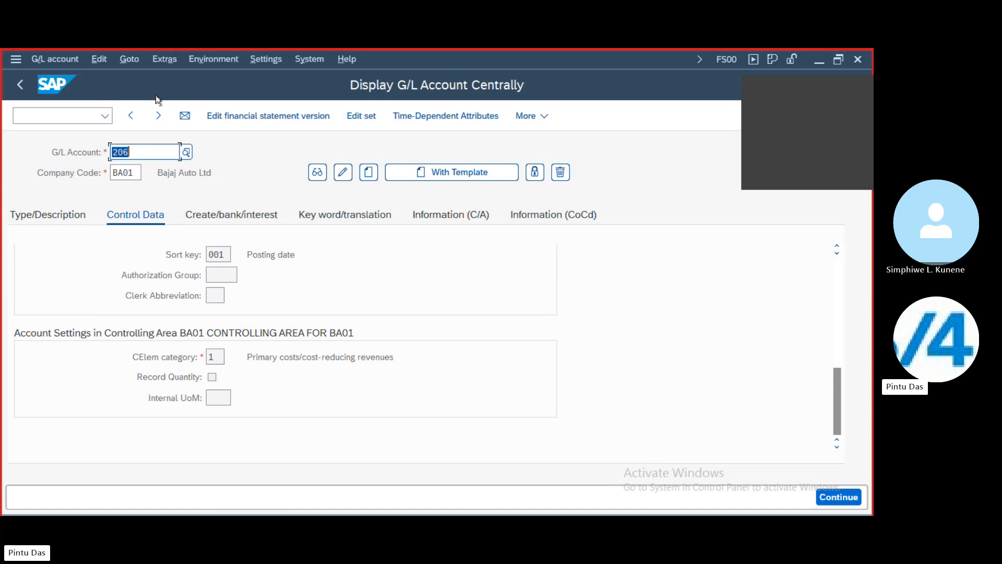
{"action": "left_click", "coordinate": [130, 116]}
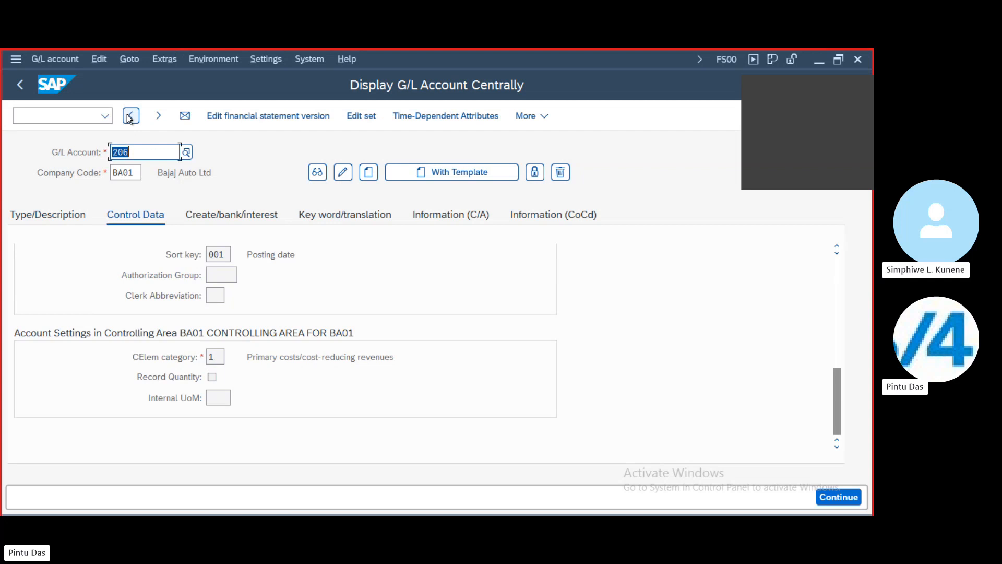
{"action": "left_click", "coordinate": [129, 120]}
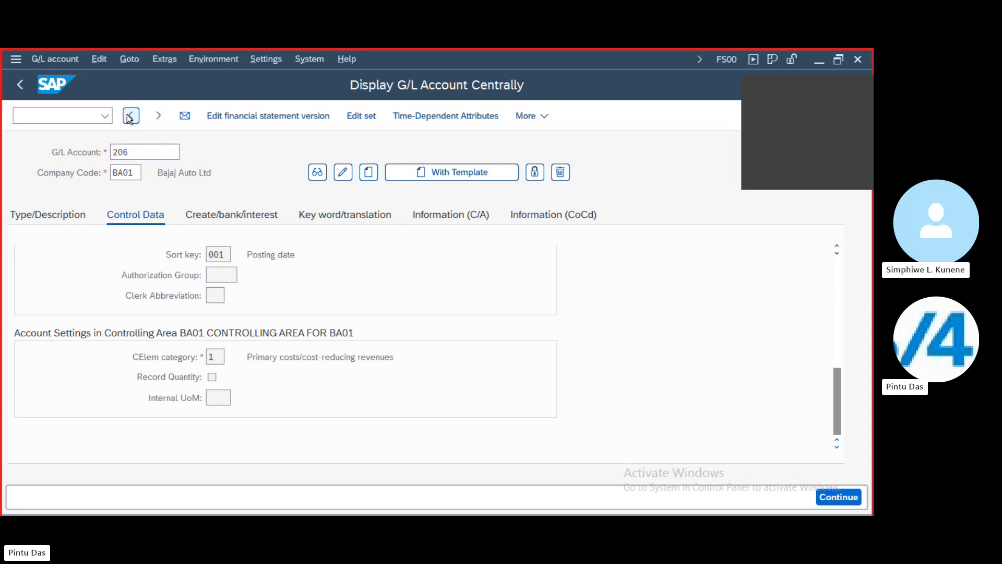
{"action": "left_click", "coordinate": [129, 120]}
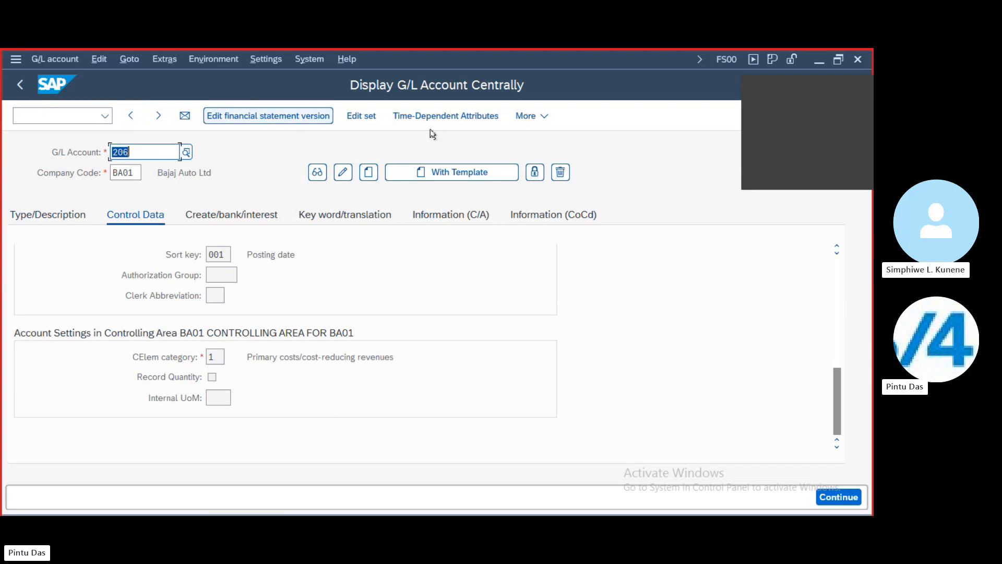
{"action": "left_click", "coordinate": [532, 116]}
{"action": "left_click", "coordinate": [549, 138]}
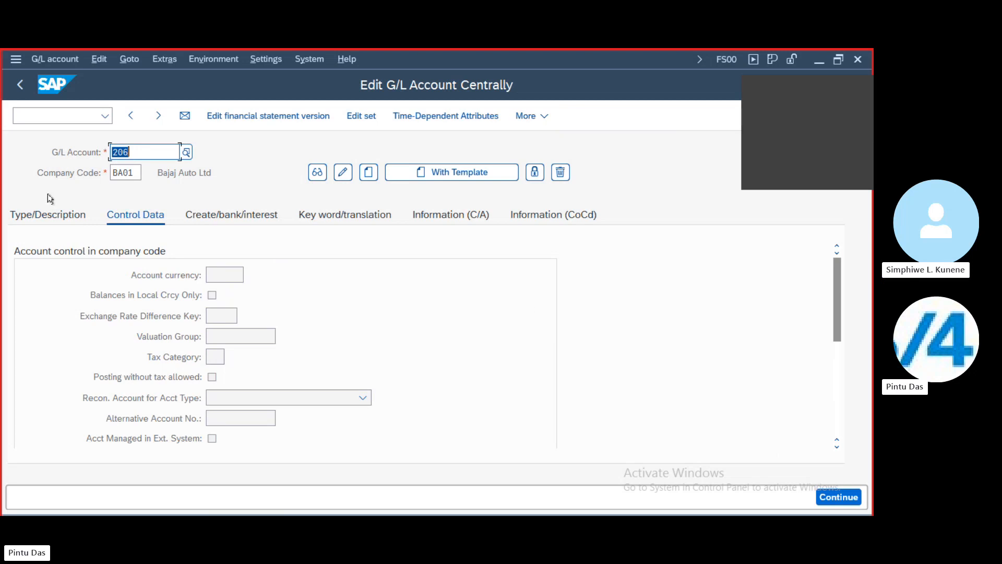
{"action": "left_click", "coordinate": [19, 85]}
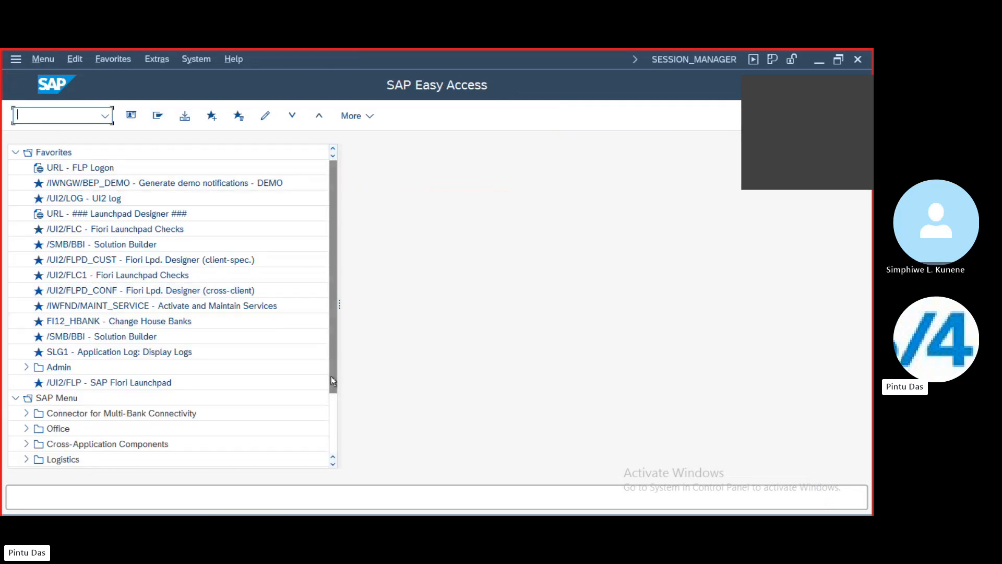
Expand Accounting, Financial Accounting and General Ledger in the SAP menu tree, and look through the Document Entry transactions.
{"action": "left_click_drag", "start_coordinate": [331, 376], "coordinate": [331, 435]}
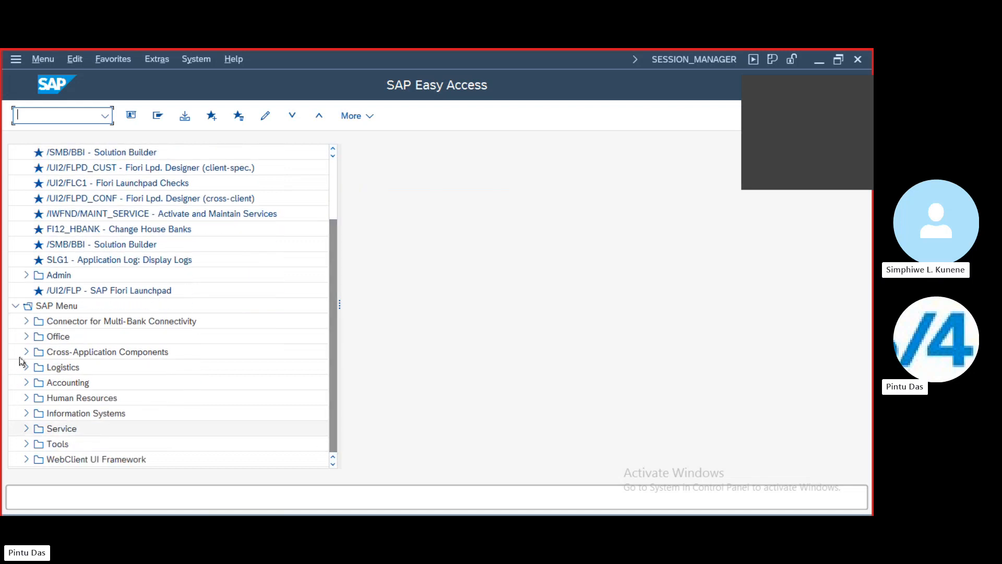
{"action": "left_click", "coordinate": [28, 384]}
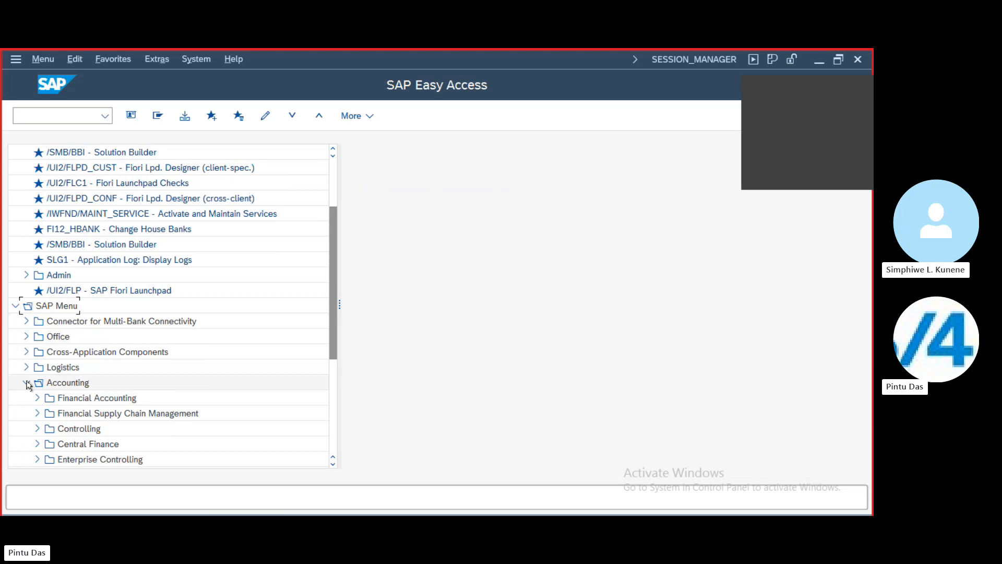
{"action": "left_click", "coordinate": [38, 398]}
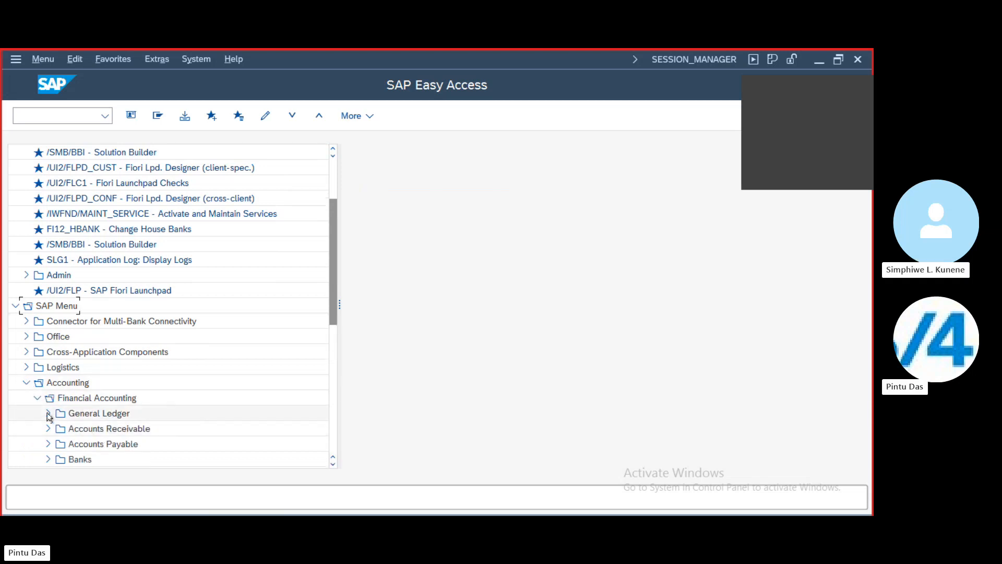
{"action": "left_click", "coordinate": [48, 415]}
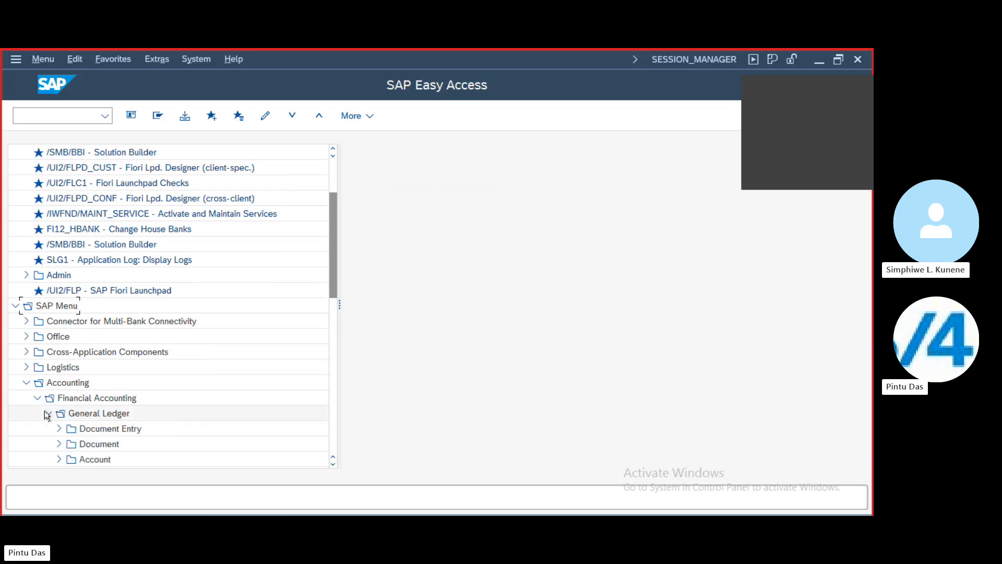
{"action": "left_click_drag", "start_coordinate": [333, 286], "coordinate": [332, 323]}
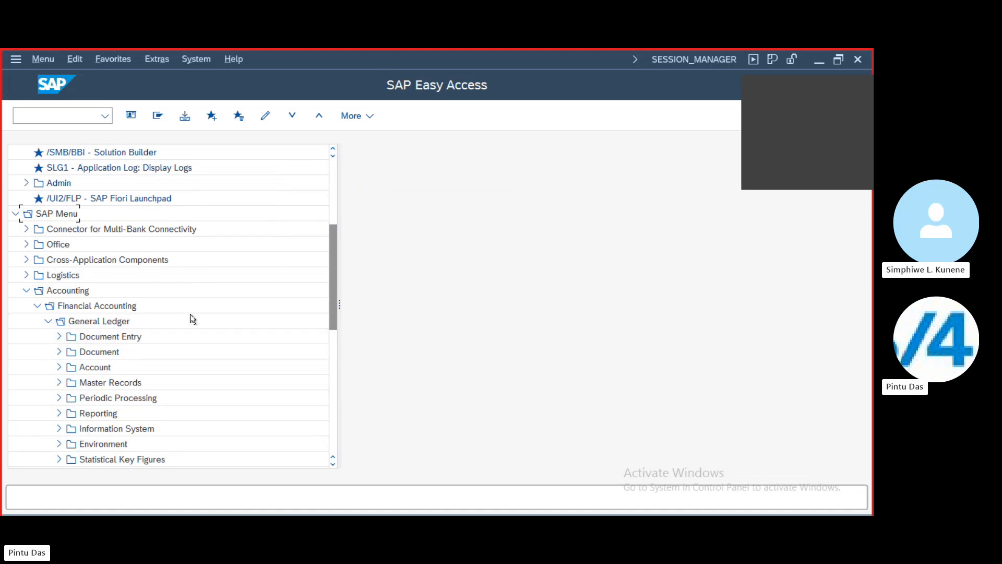
{"action": "left_click", "coordinate": [58, 337]}
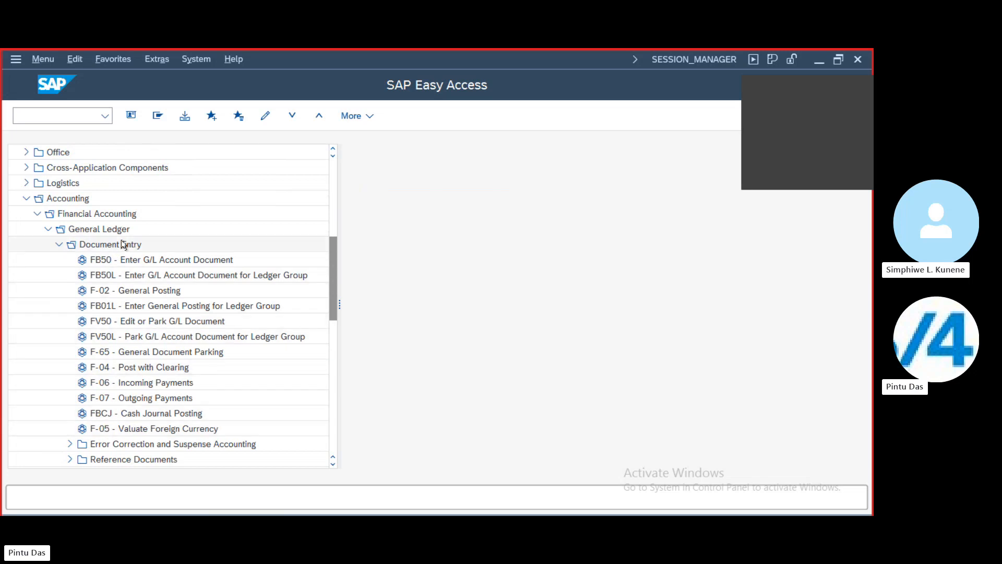
{"action": "left_click", "coordinate": [59, 245]}
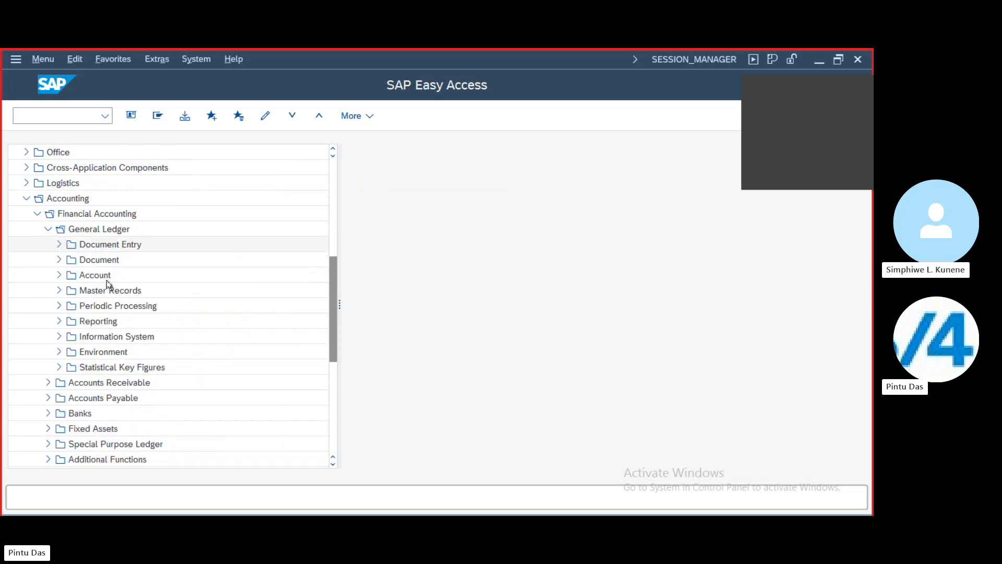
Open FS00 - Centrally from individual processing of the General Ledger's G/L account master records, and return to the SAP menu.
{"action": "left_click", "coordinate": [59, 291]}
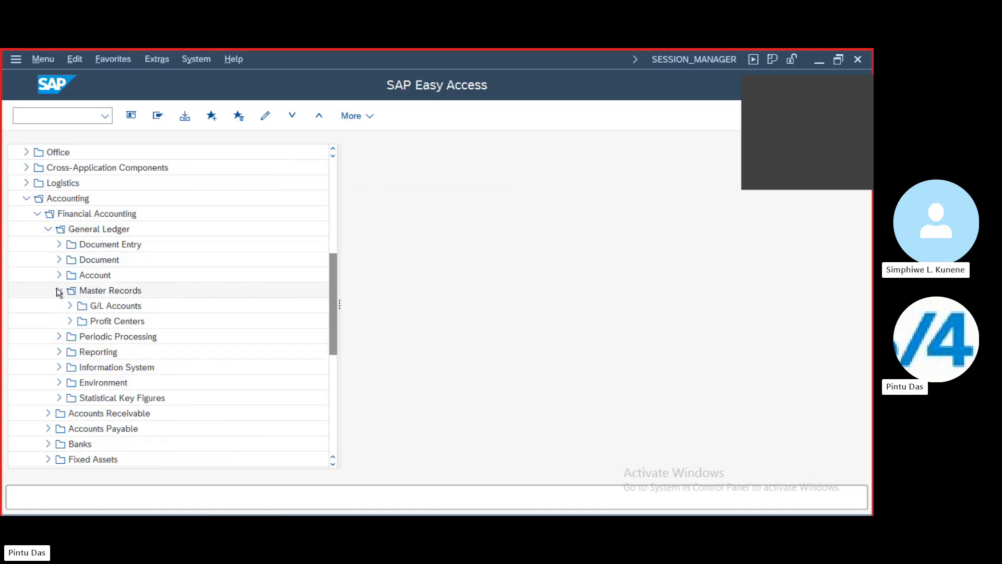
{"action": "left_click", "coordinate": [69, 307]}
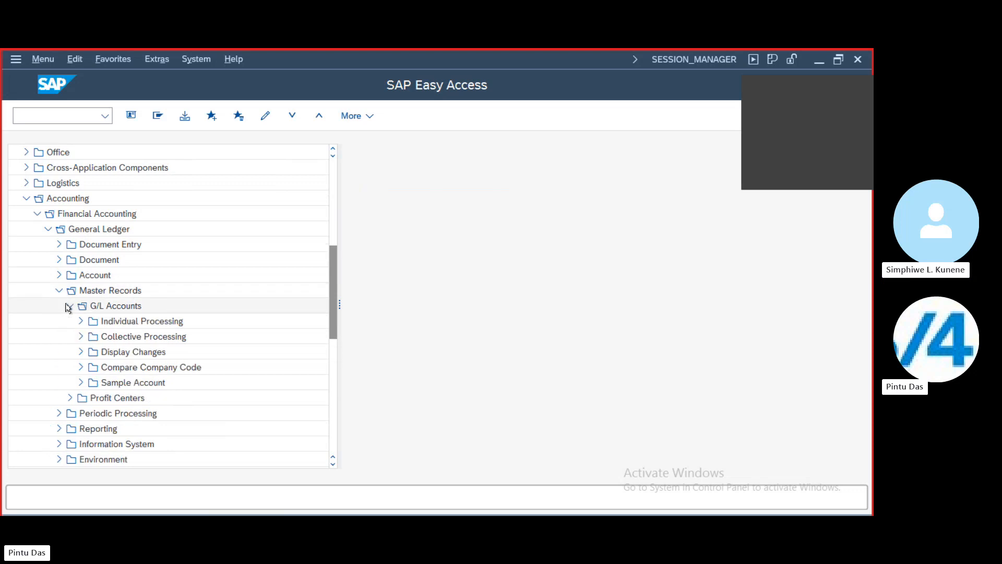
{"action": "left_click", "coordinate": [81, 322]}
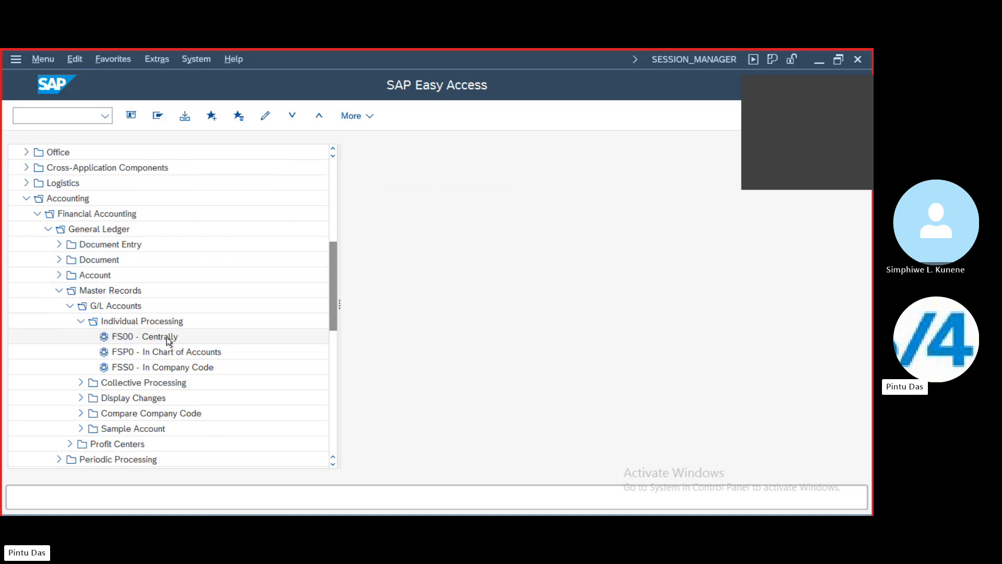
{"action": "double_click", "coordinate": [118, 336]}
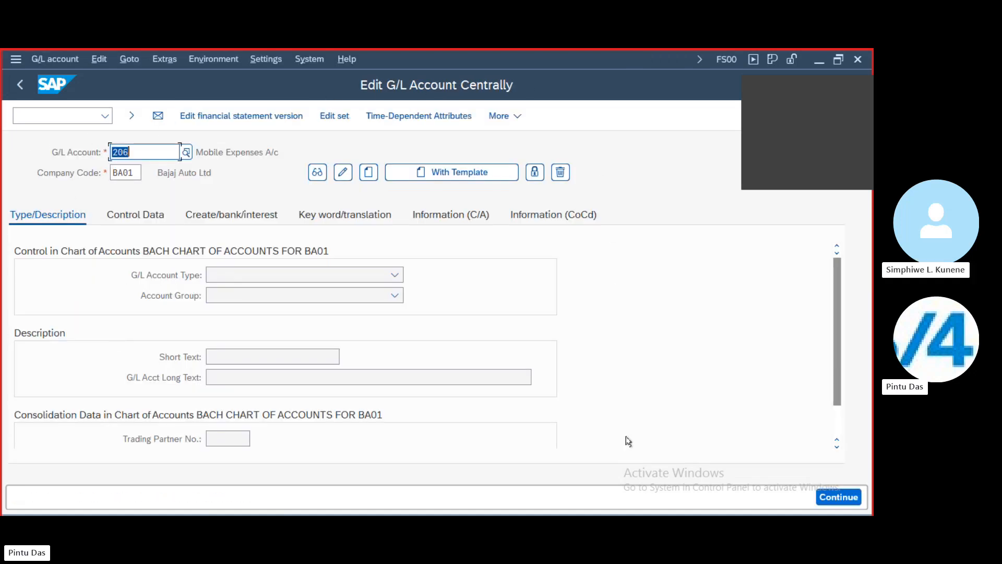
{"action": "left_click", "coordinate": [20, 85]}
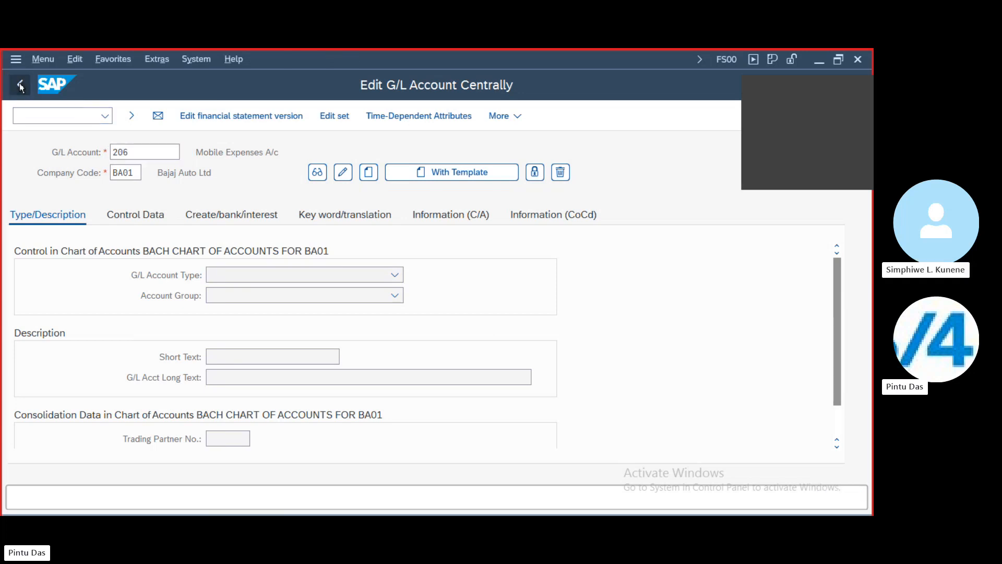
Collapse the Individual Processing, G/L Accounts, Master Records and General Ledger folders in the SAP menu tree.
{"action": "scroll", "coordinate": [162, 285], "scroll_direction": "down", "scroll_amount": 5}
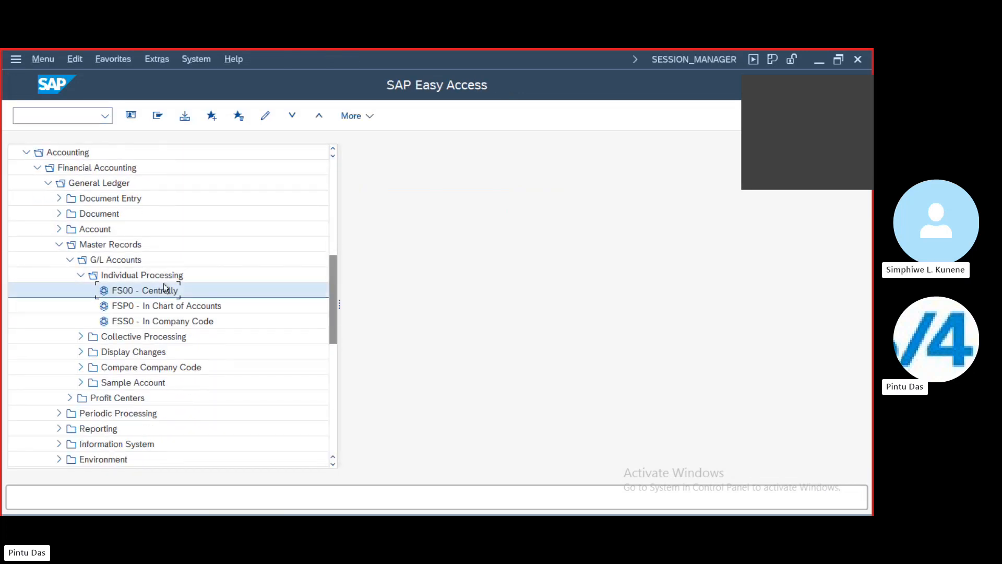
{"action": "scroll", "coordinate": [164, 288], "scroll_direction": "down", "scroll_amount": 3}
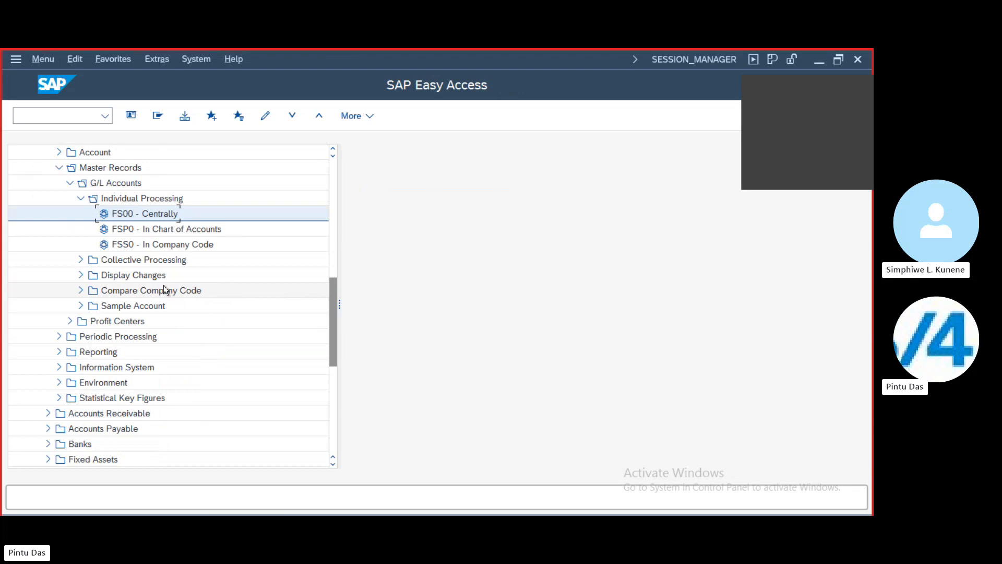
{"action": "scroll", "coordinate": [165, 289], "scroll_direction": "up", "scroll_amount": 3}
{"action": "left_click", "coordinate": [80, 245]}
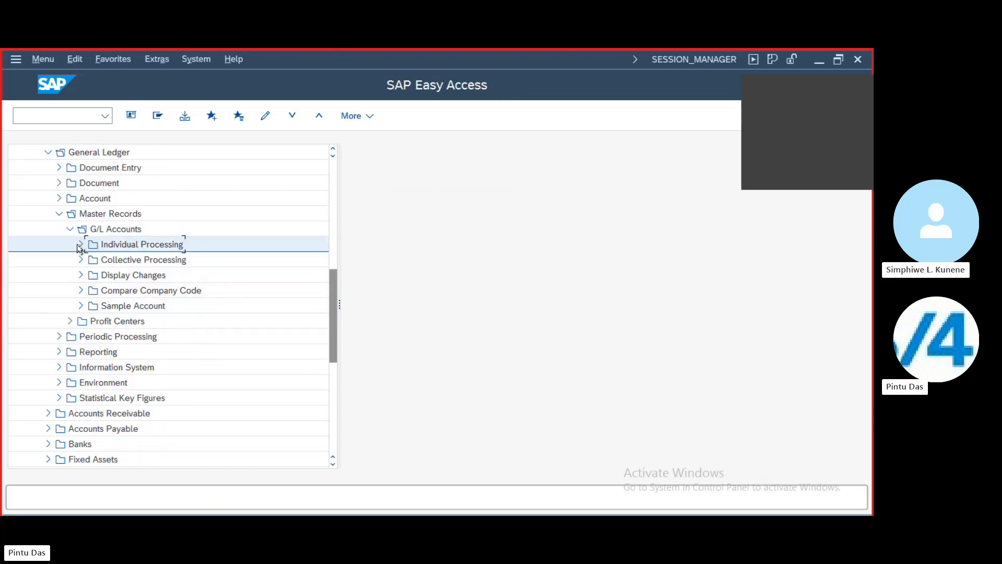
{"action": "left_click", "coordinate": [67, 230]}
{"action": "left_click", "coordinate": [54, 216]}
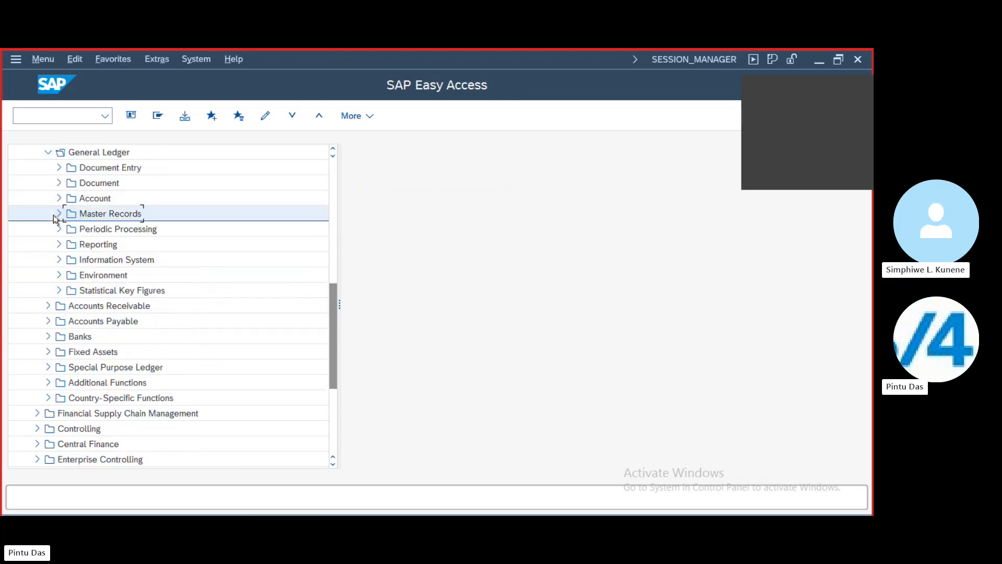
{"action": "left_click", "coordinate": [47, 152]}
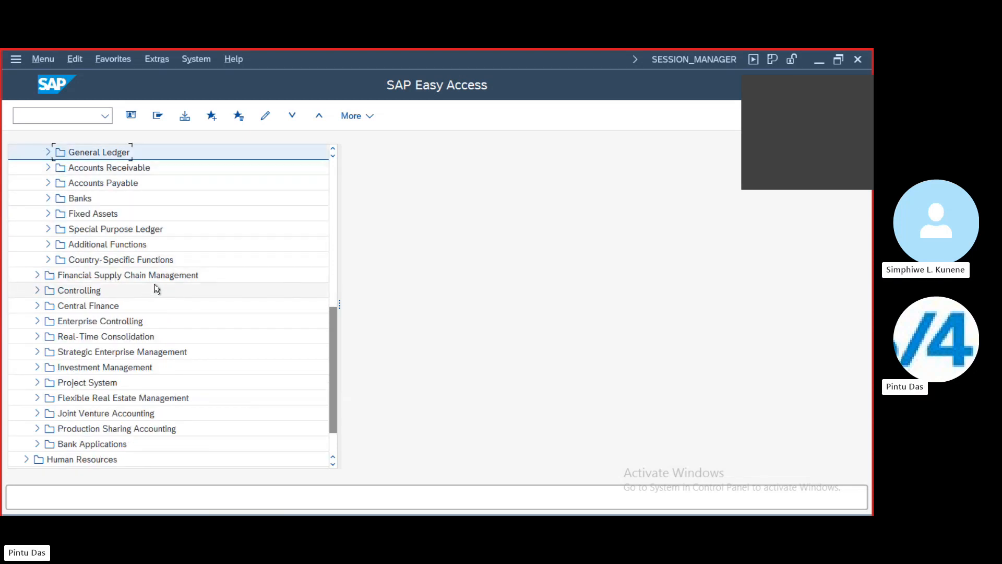
Open FS00 - Edit Cost Element from individual processing in Controlling's Cost Element Accounting master data, and return to the SAP menu.
{"action": "left_click", "coordinate": [37, 291]}
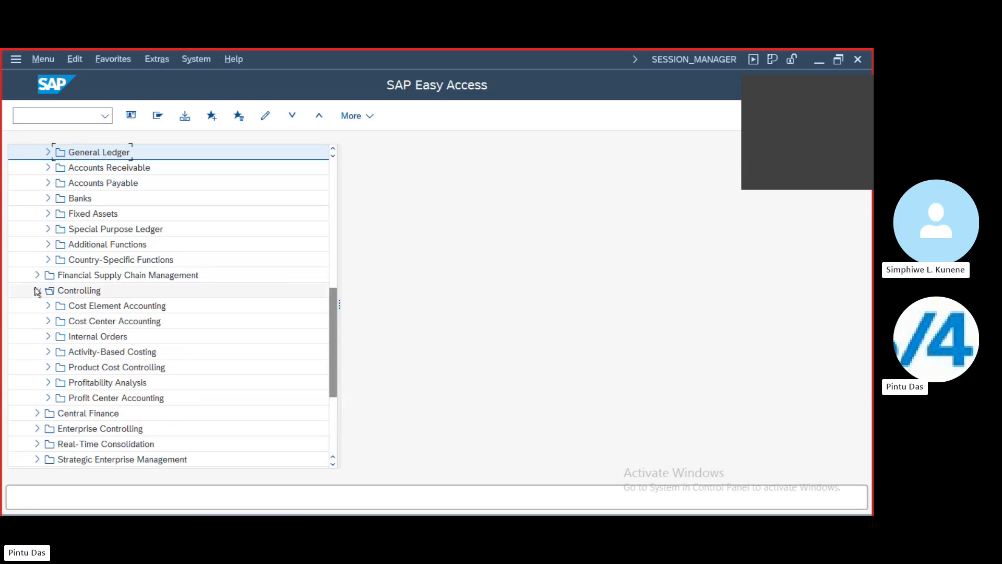
{"action": "left_click", "coordinate": [47, 306]}
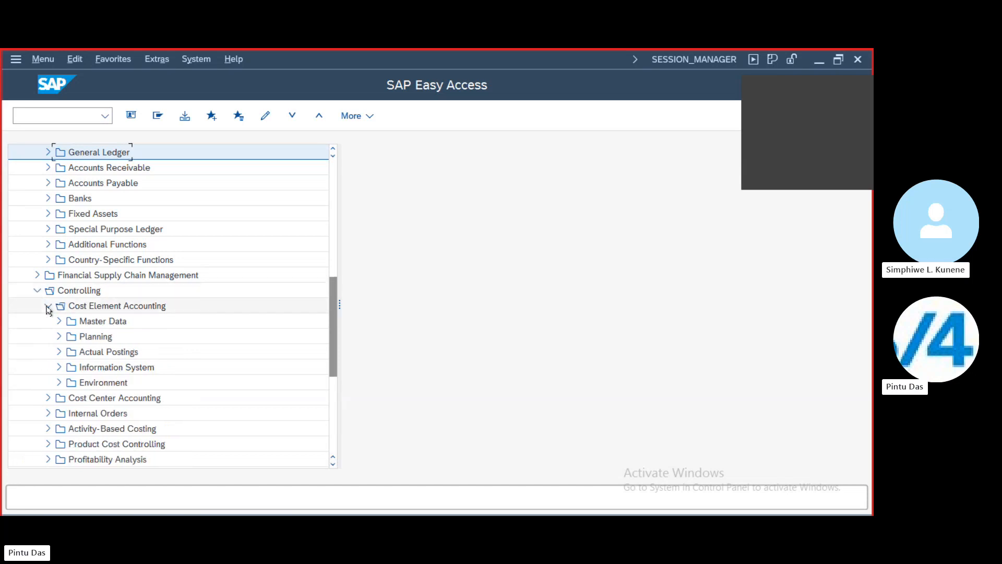
{"action": "left_click", "coordinate": [58, 322]}
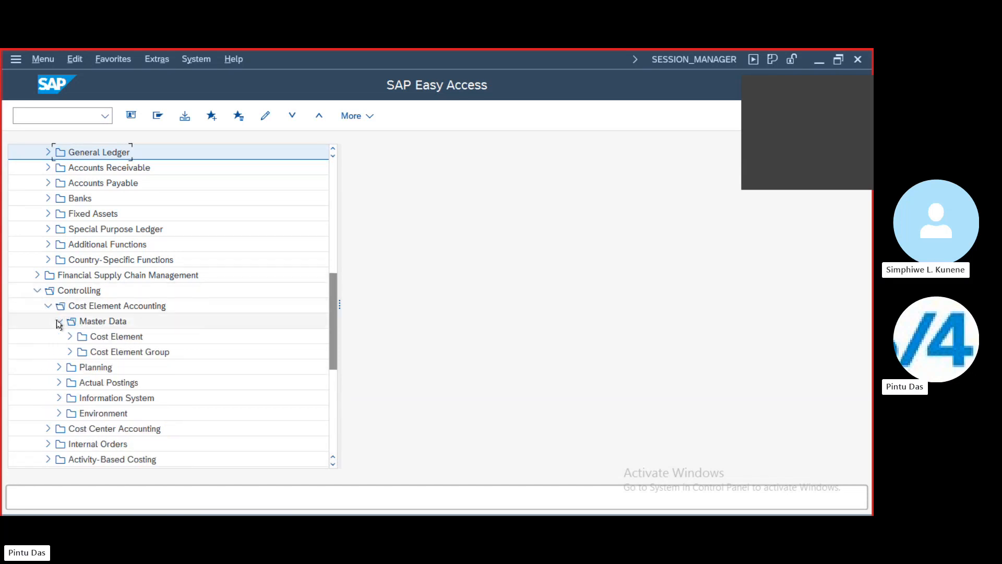
{"action": "left_click", "coordinate": [70, 338]}
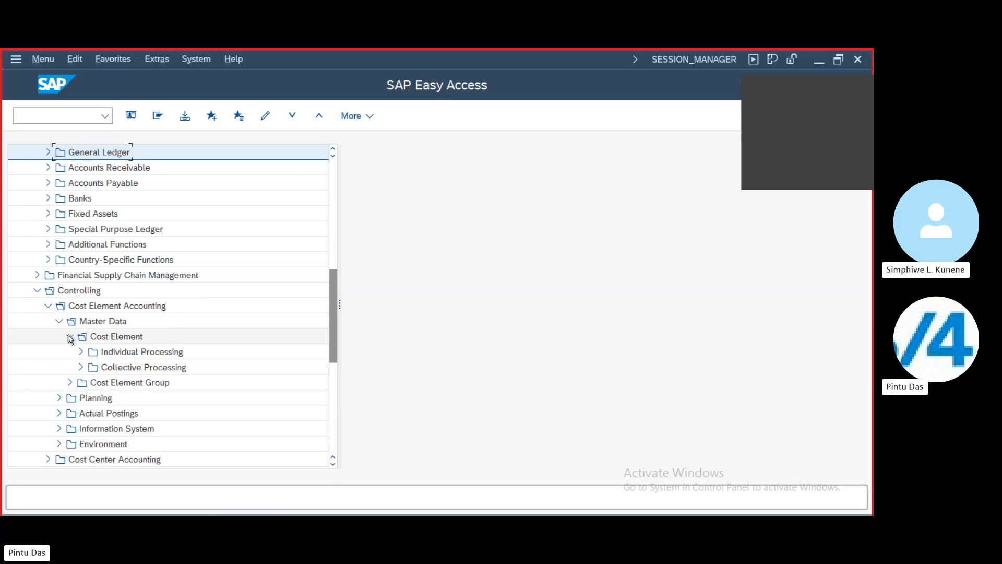
{"action": "left_click", "coordinate": [81, 352]}
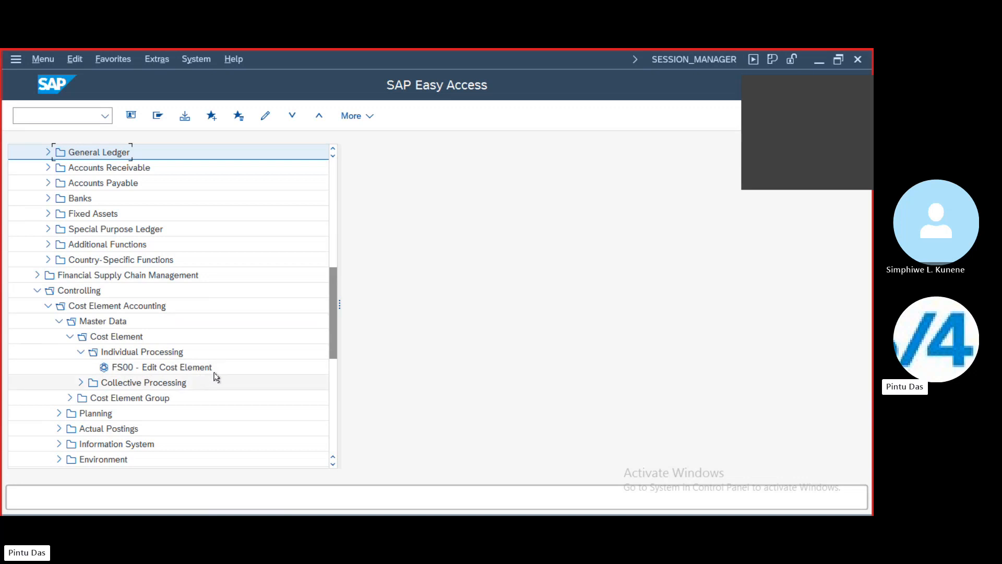
{"action": "double_click", "coordinate": [119, 367]}
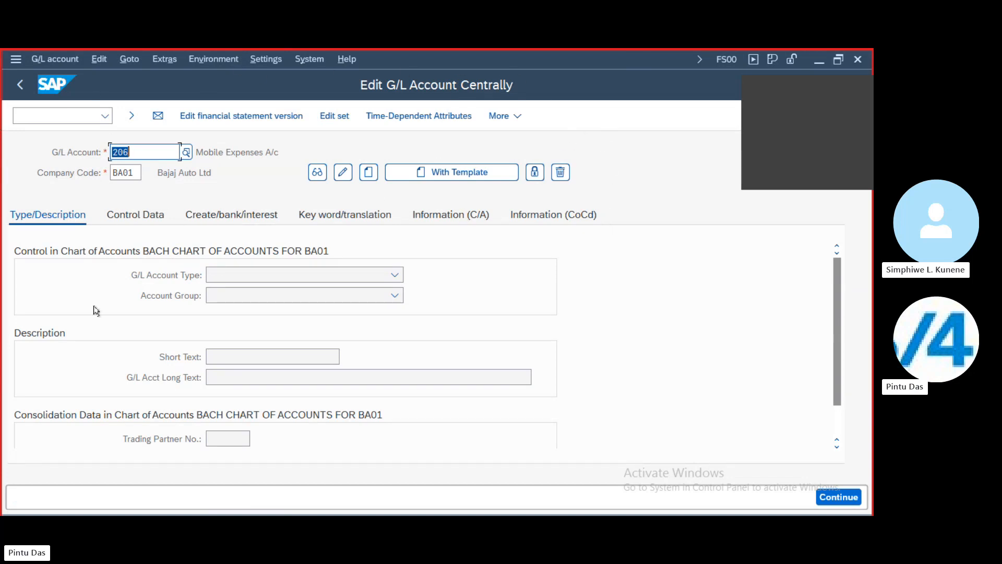
{"action": "left_click", "coordinate": [22, 85]}
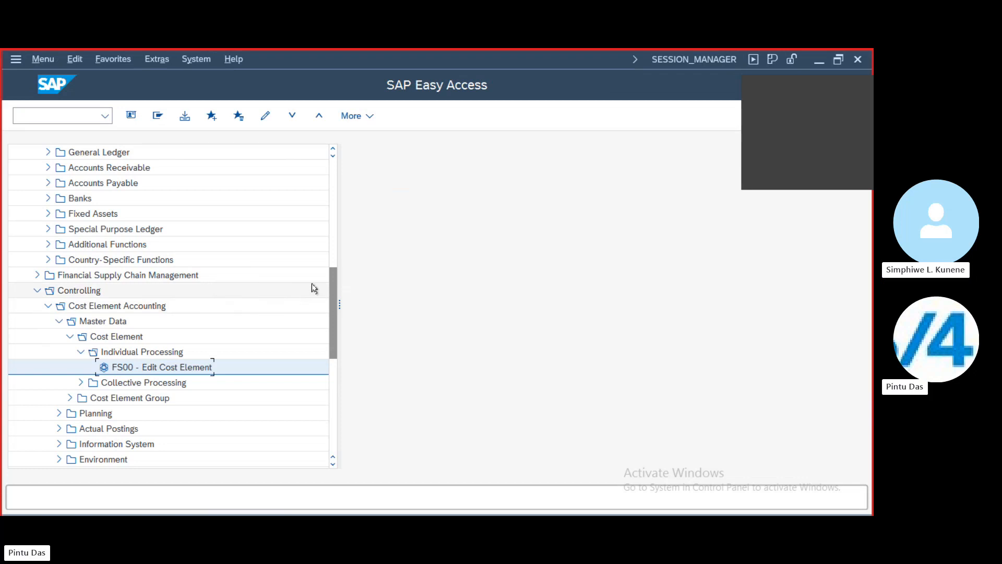
Open FB50 - Enter G/L Account Document from the General Ledger's Document Entry folder under Financial Accounting.
{"action": "scroll", "coordinate": [314, 288], "scroll_direction": "up", "scroll_amount": 3}
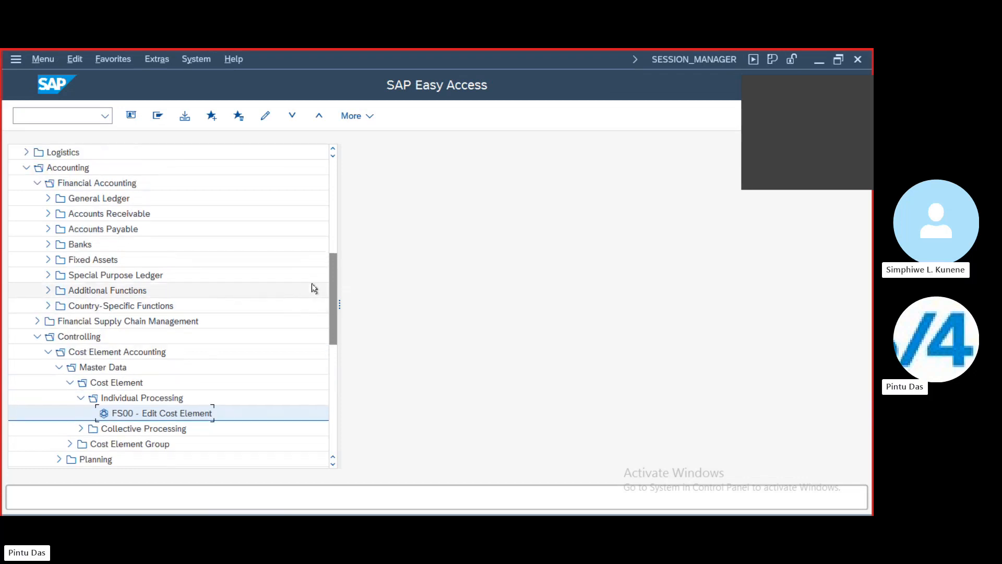
{"action": "scroll", "coordinate": [313, 287], "scroll_direction": "up", "scroll_amount": 2}
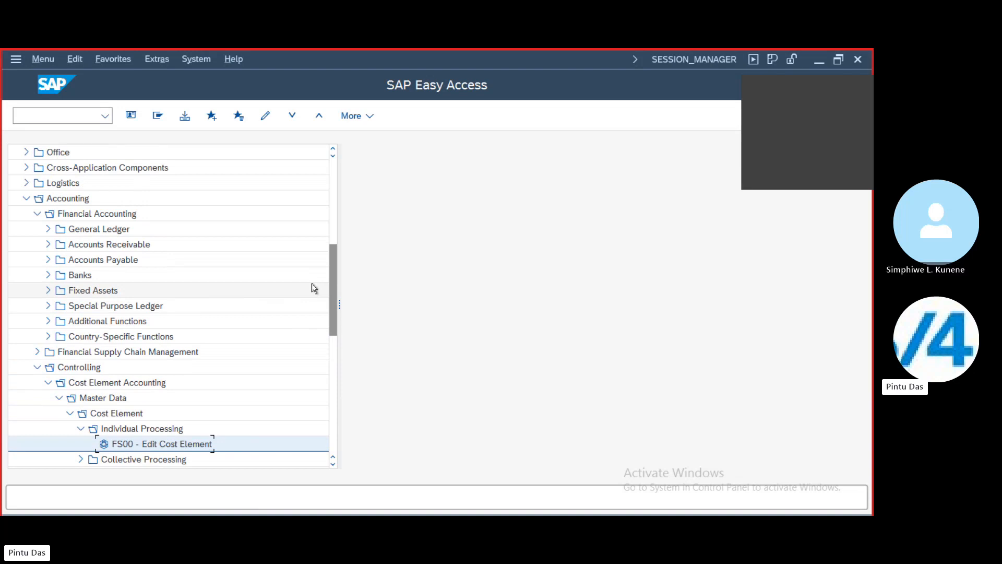
{"action": "scroll", "coordinate": [314, 288], "scroll_direction": "up", "scroll_amount": 8}
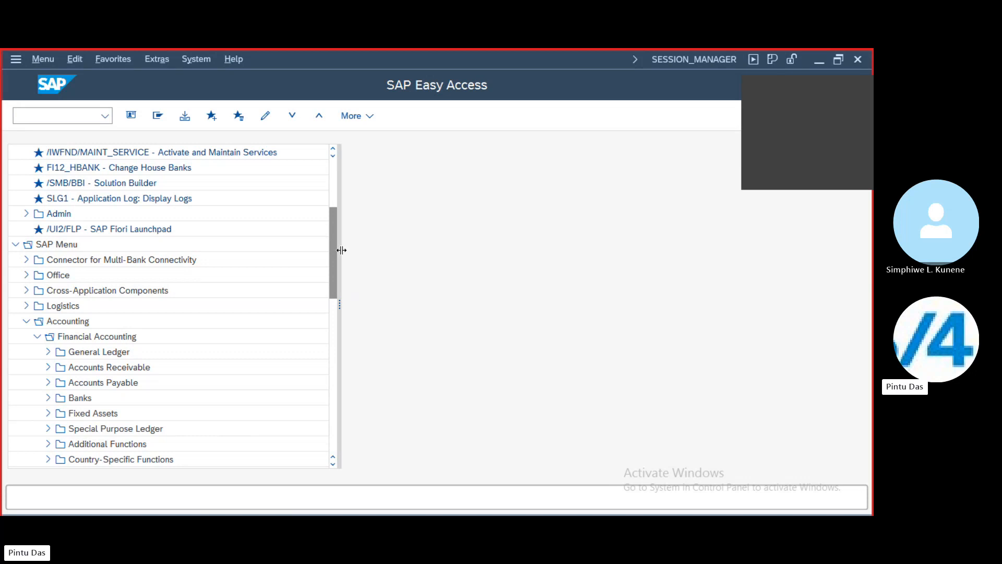
{"action": "scroll", "coordinate": [241, 290], "scroll_direction": "down", "scroll_amount": 1}
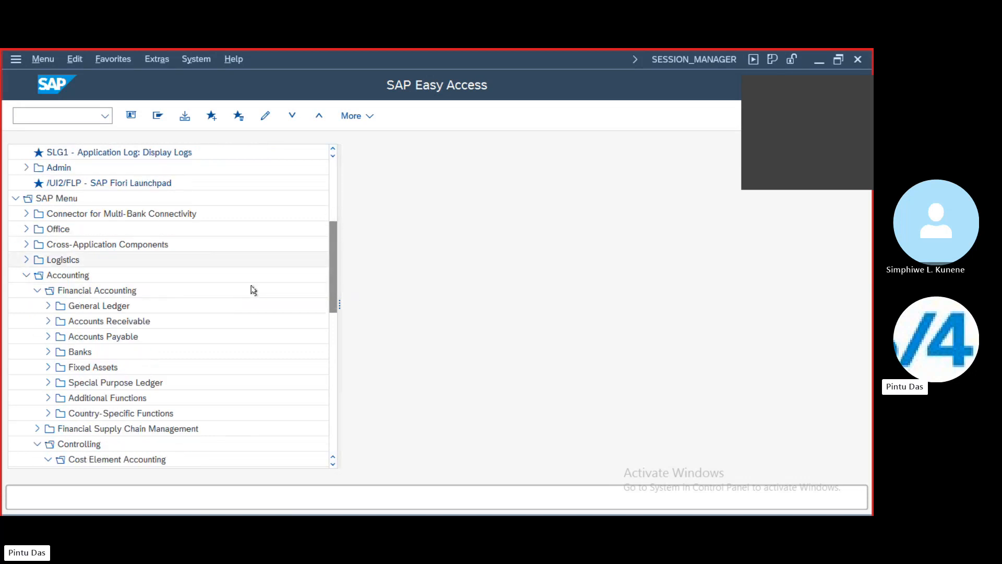
{"action": "left_click", "coordinate": [48, 306]}
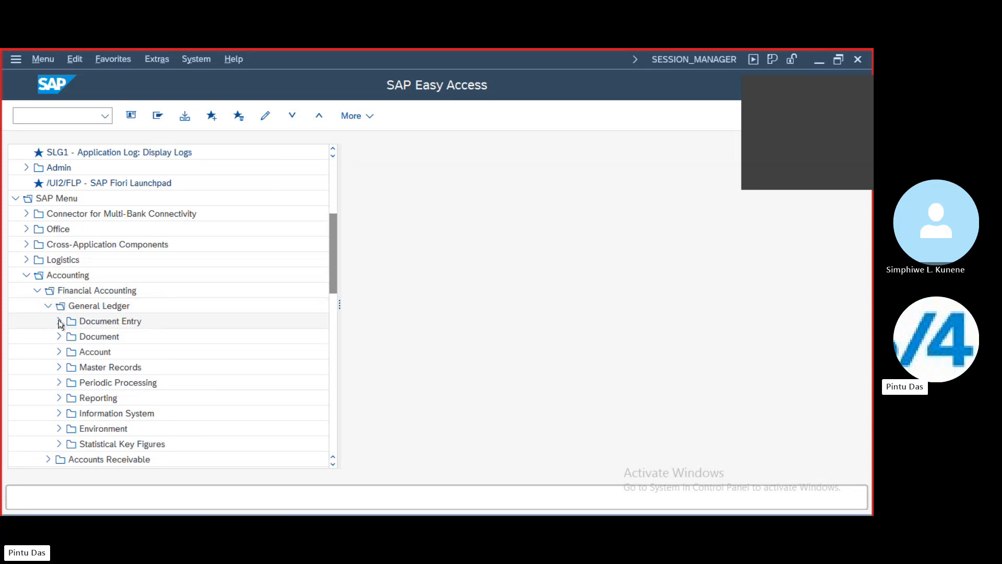
{"action": "left_click", "coordinate": [59, 322]}
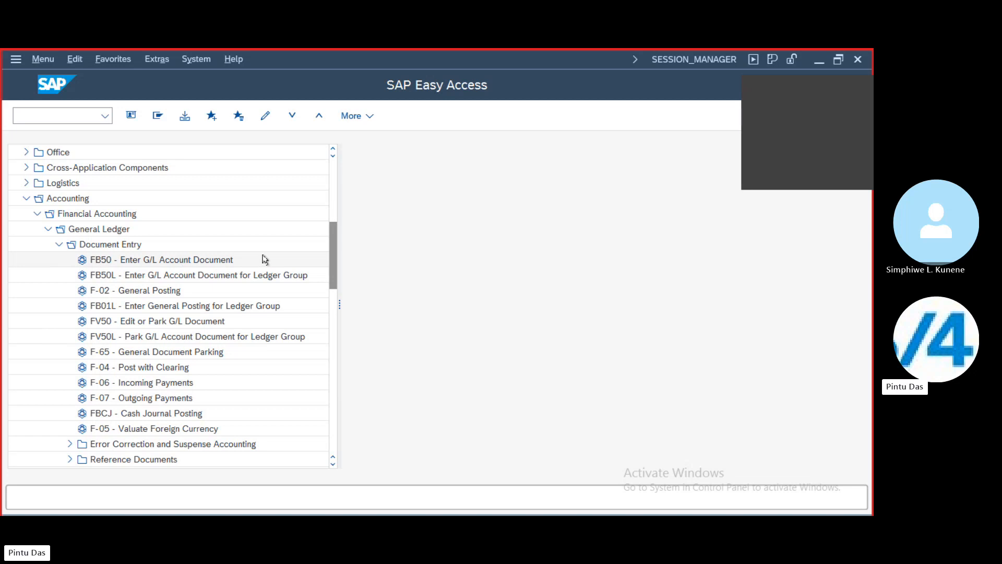
{"action": "double_click", "coordinate": [102, 259]}
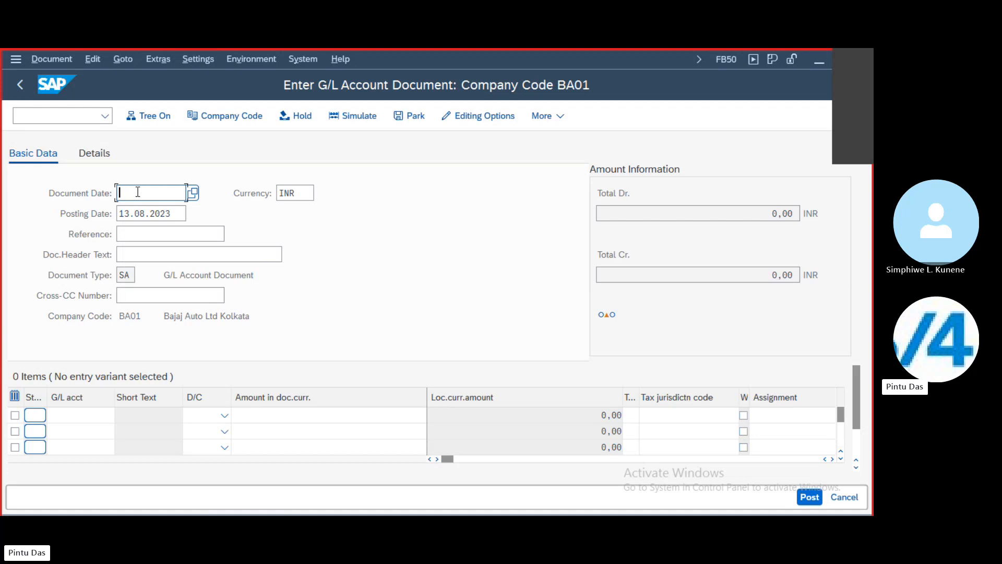
Set the document date to 13.08.2023 and choose G/L account 206, Mobile Expenses A/c, for the first line item.
{"action": "key", "text": "F4"}
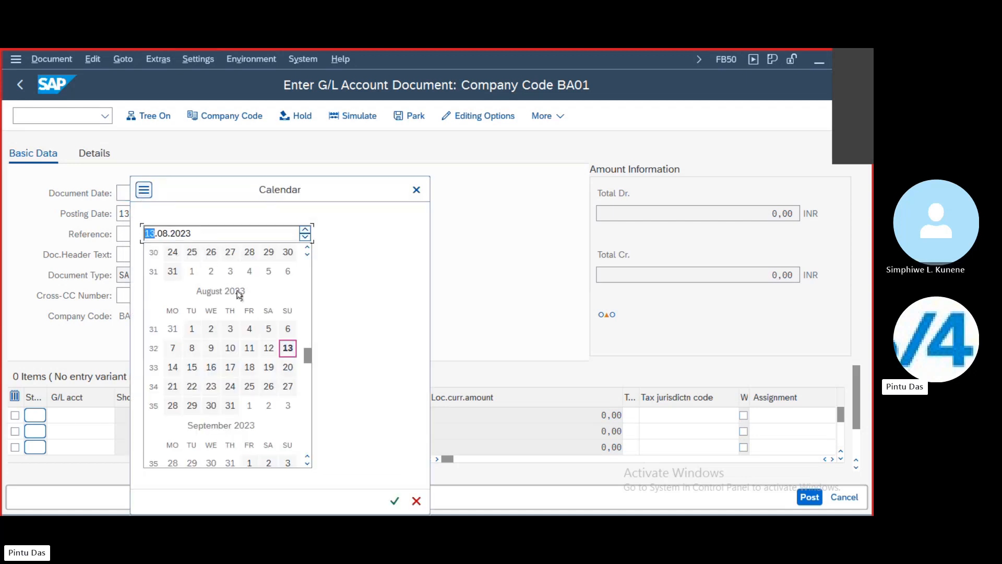
{"action": "double_click", "coordinate": [288, 347]}
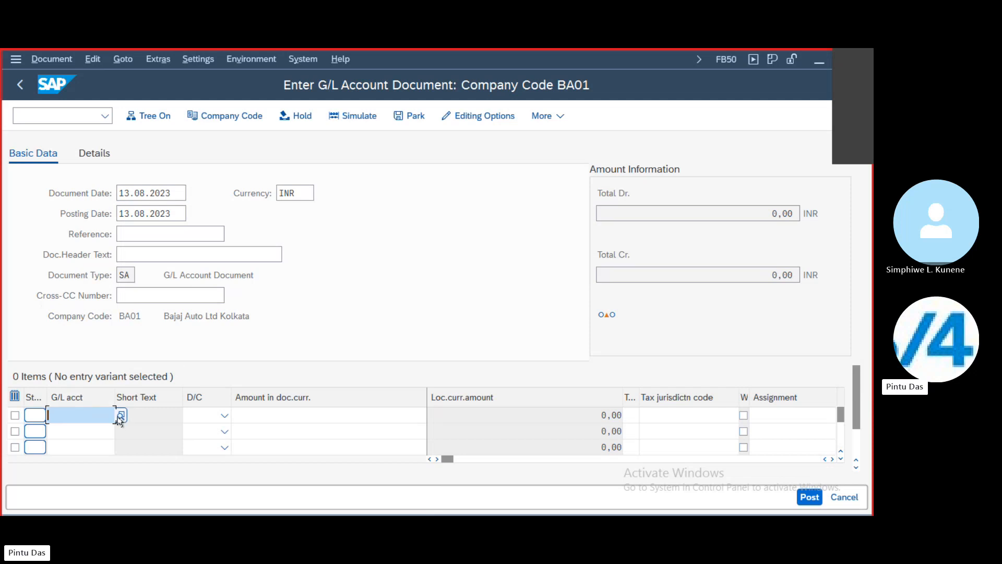
{"action": "left_click", "coordinate": [120, 415]}
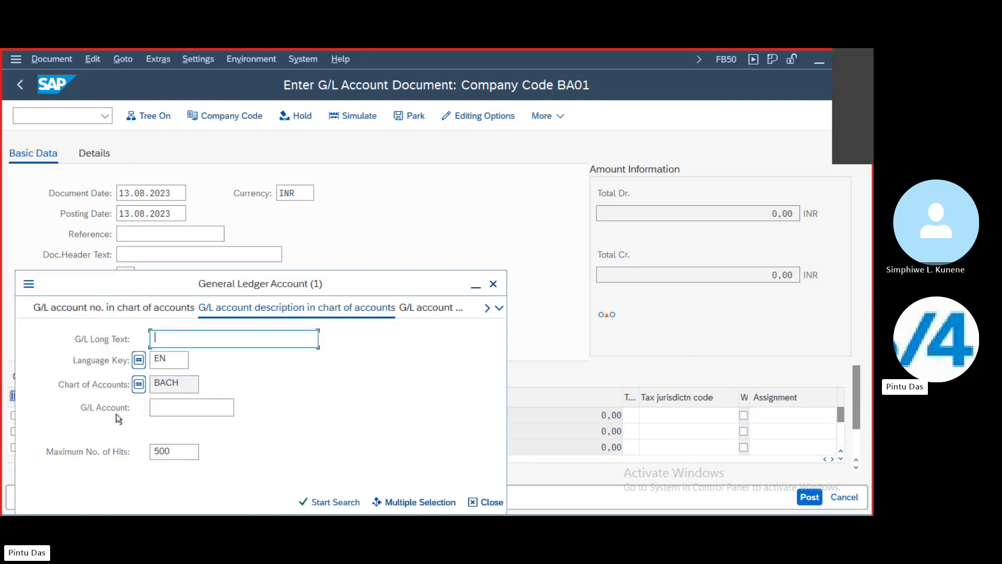
{"action": "left_click", "coordinate": [322, 502]}
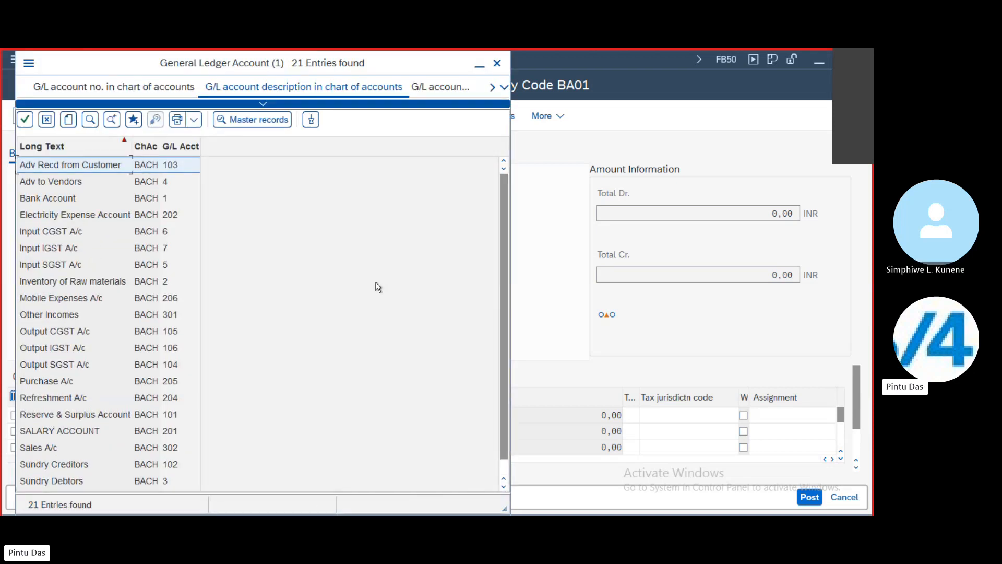
{"action": "left_click_drag", "start_coordinate": [501, 367], "coordinate": [502, 412]}
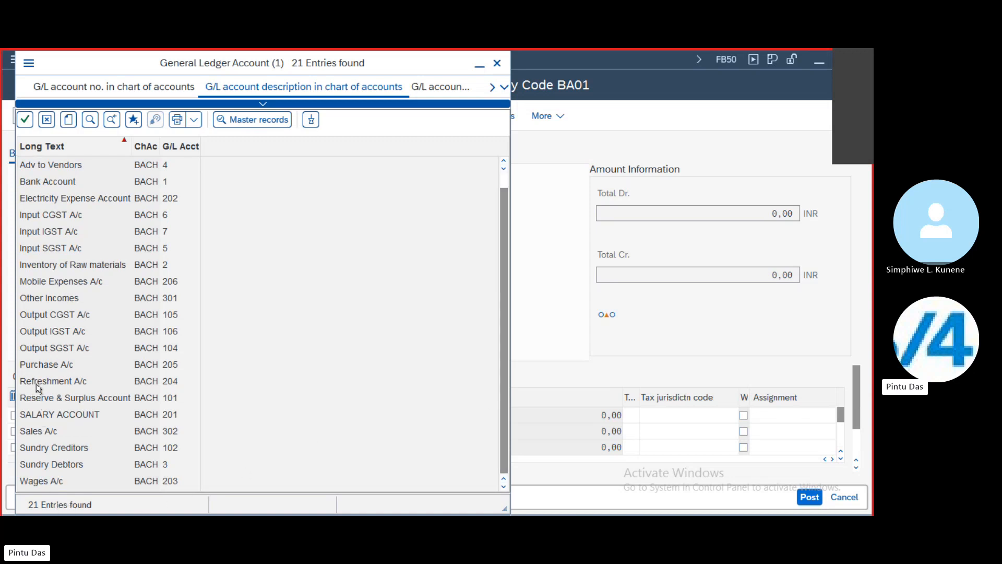
{"action": "left_click", "coordinate": [53, 280]}
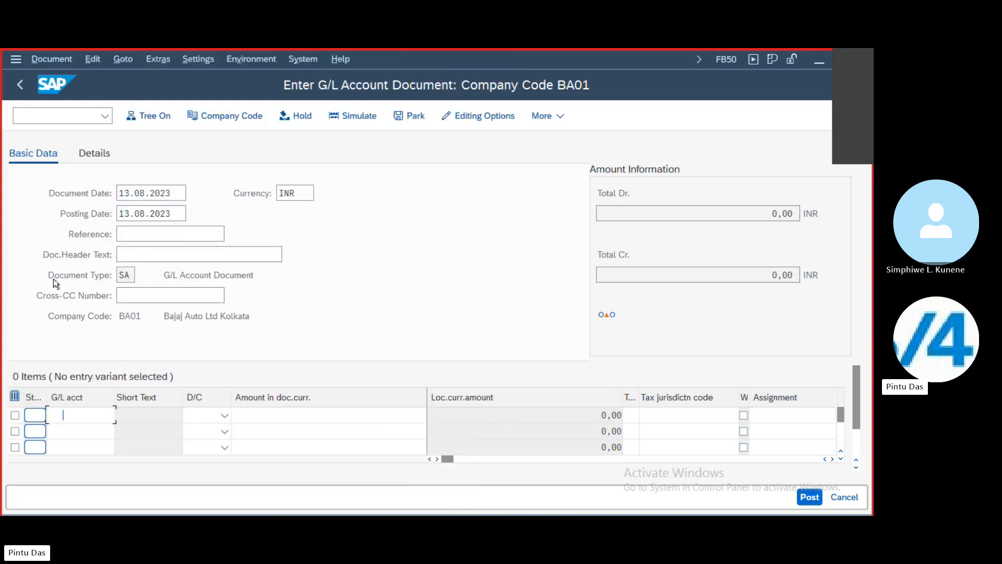
Make the first line item, G/L account 206, a debit with a document currency amount of 5000.
{"action": "left_click", "coordinate": [223, 415]}
{"action": "left_click", "coordinate": [195, 454]}
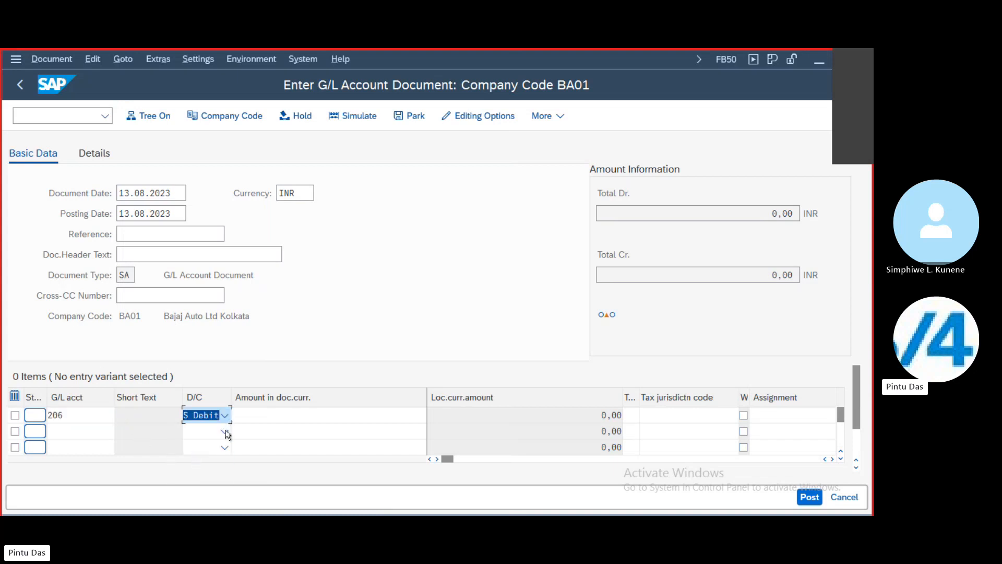
{"action": "left_click", "coordinate": [263, 412]}
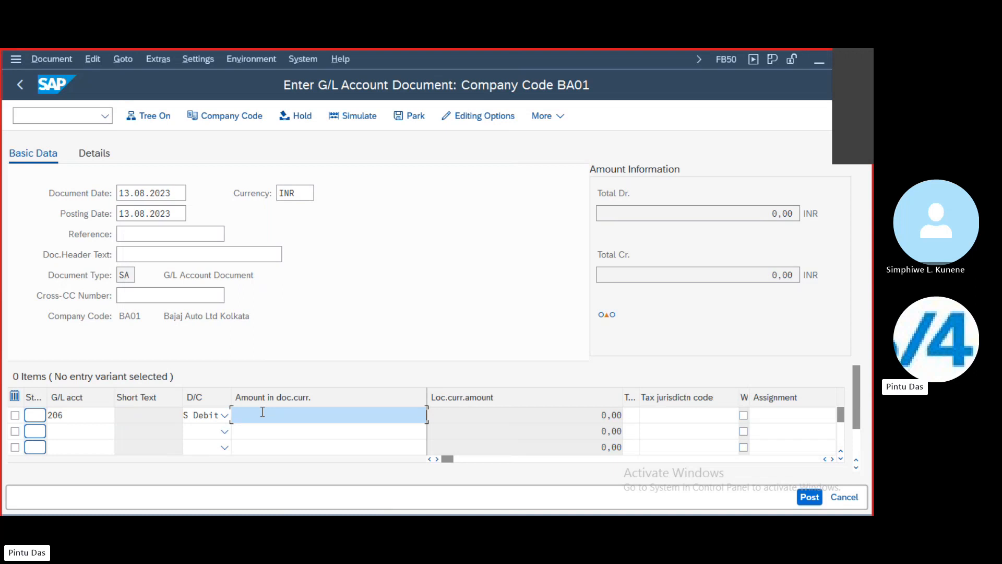
{"action": "type", "text": "5000"}
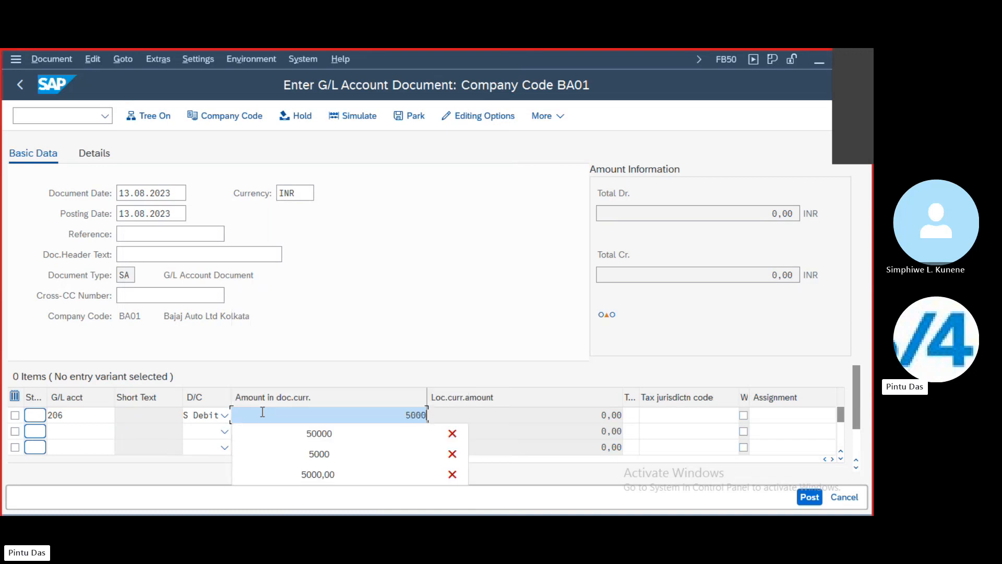
{"action": "key", "text": "Down"}
Enter "Payment of Mobile Bill" as the text of the first line item.
{"action": "left_click", "coordinate": [633, 415]}
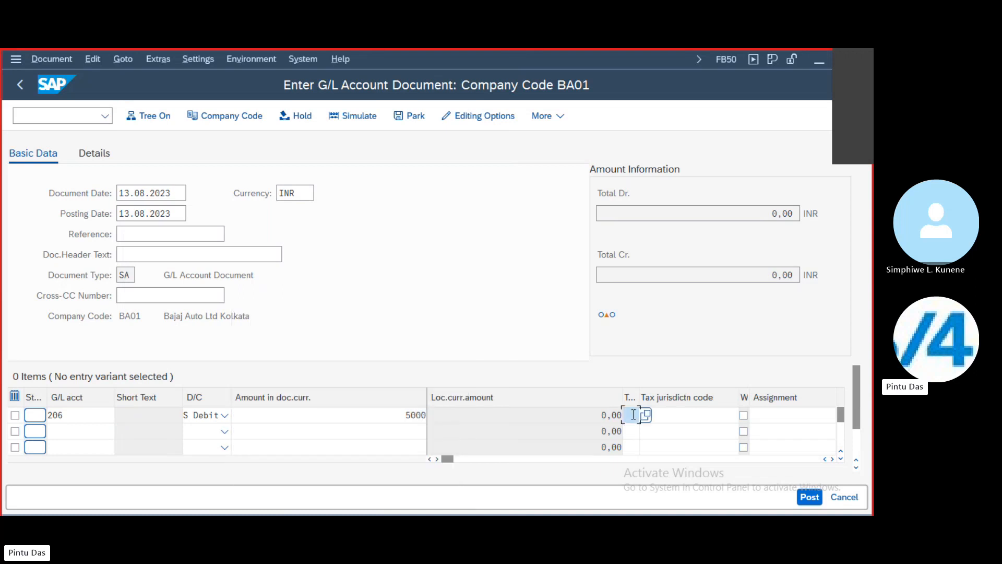
{"action": "left_click", "coordinate": [699, 415]}
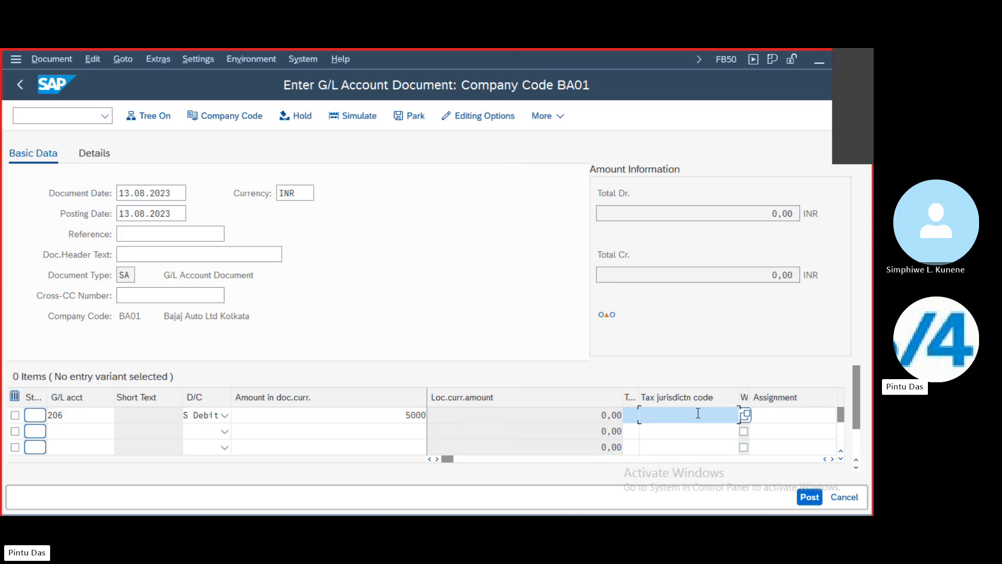
{"action": "left_click", "coordinate": [832, 459]}
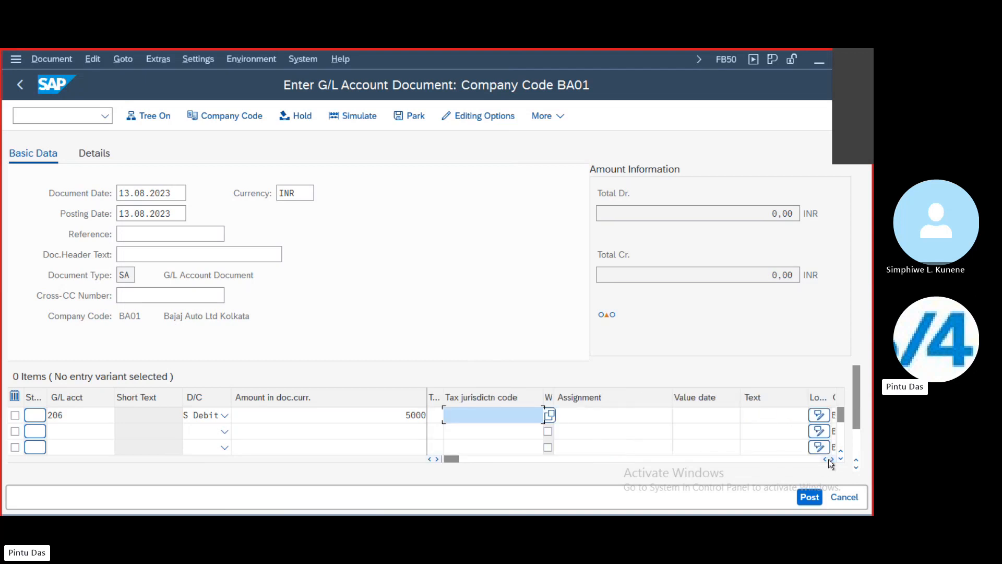
{"action": "left_click", "coordinate": [771, 420]}
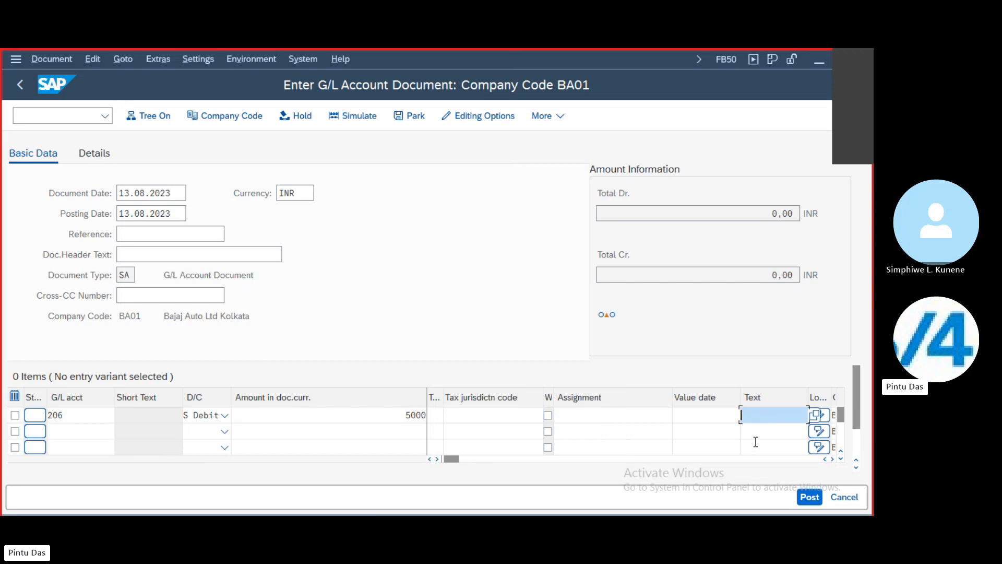
{"action": "type", "text": "Pay"}
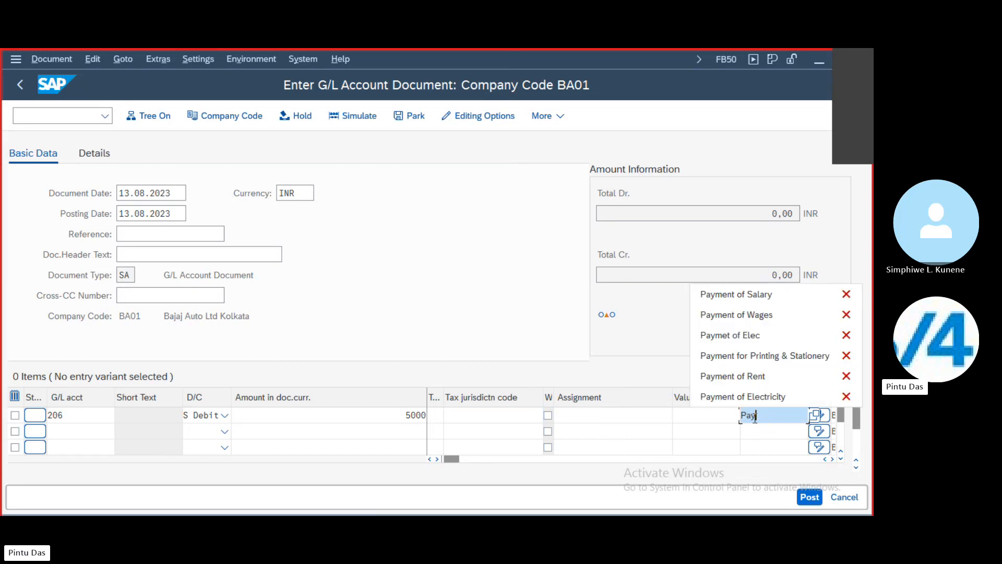
{"action": "type", "text": "ment of "}
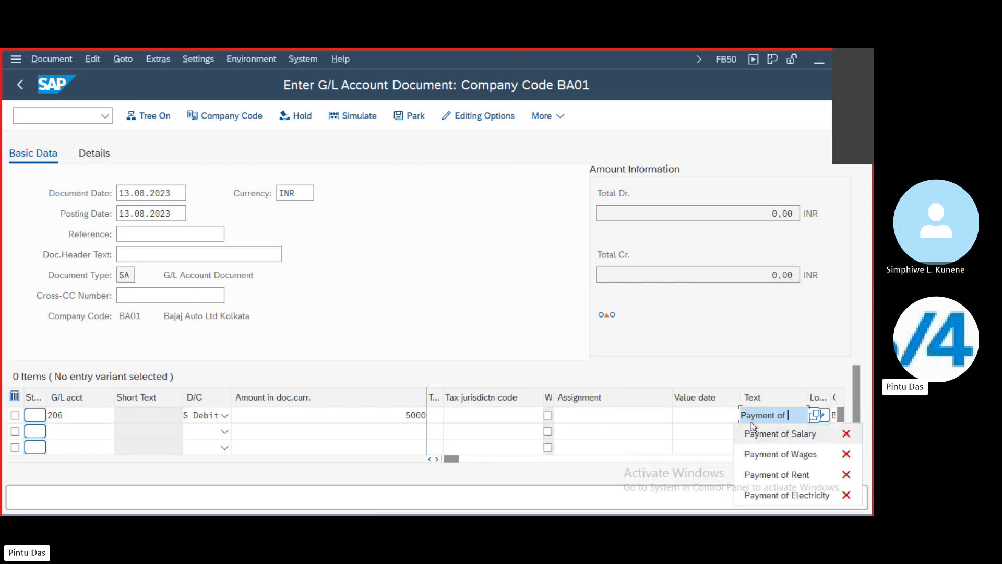
{"action": "type", "text": "Mobil"}
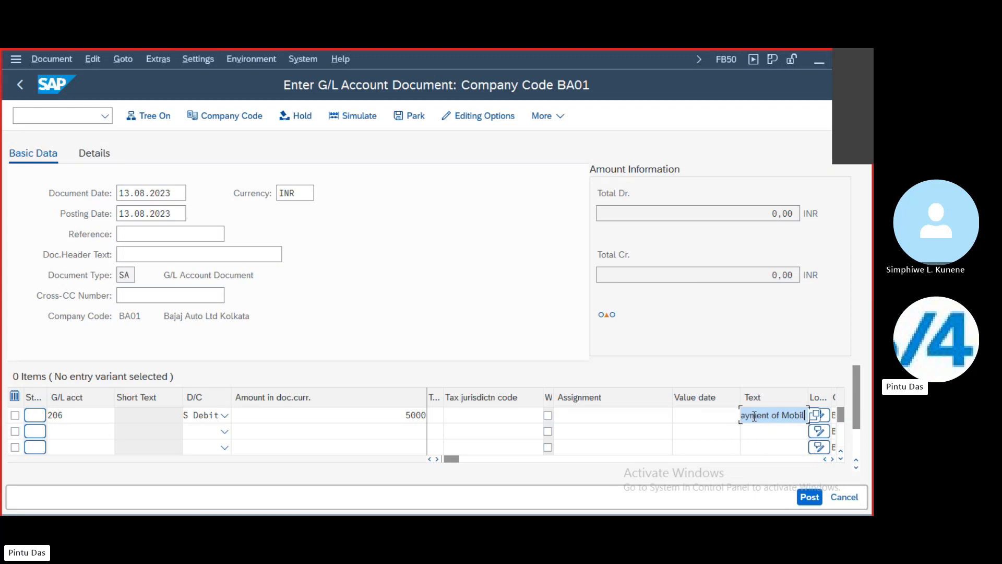
{"action": "type", "text": "e Bill"}
Search the cost centers and assign cost center 100, FI DEPT, to the first line item.
{"action": "key", "text": "Tab"}
{"action": "key", "text": "Tab"}
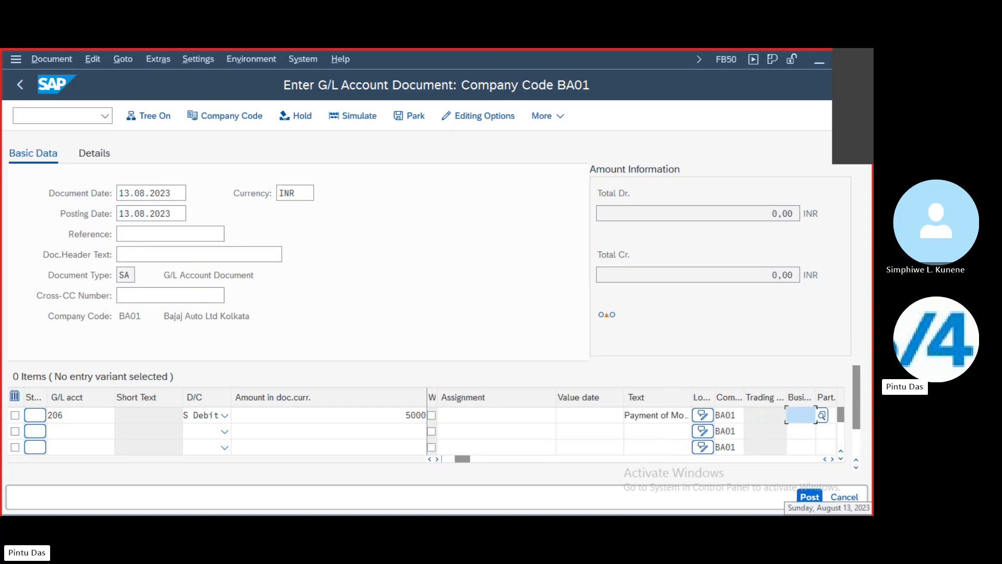
{"action": "key", "text": "Tab"}
{"action": "key", "text": "Tab"}
{"action": "left_click", "coordinate": [800, 418]}
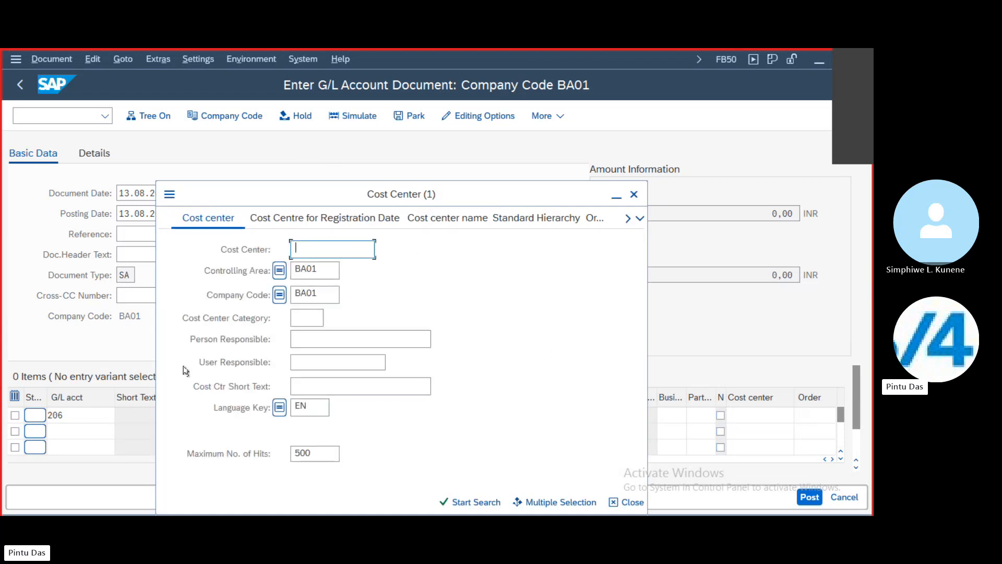
{"action": "left_click", "coordinate": [469, 504]}
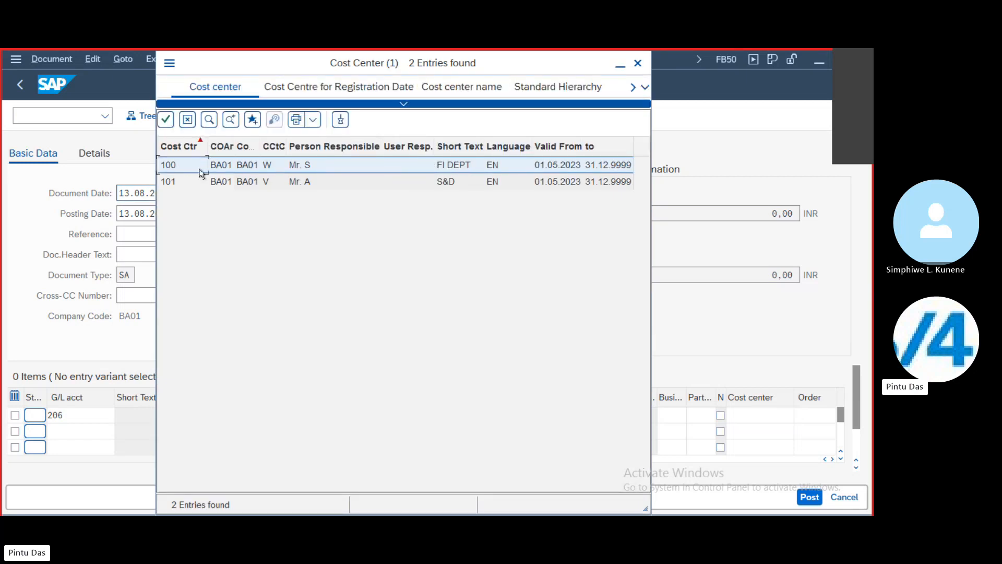
{"action": "double_click", "coordinate": [466, 164]}
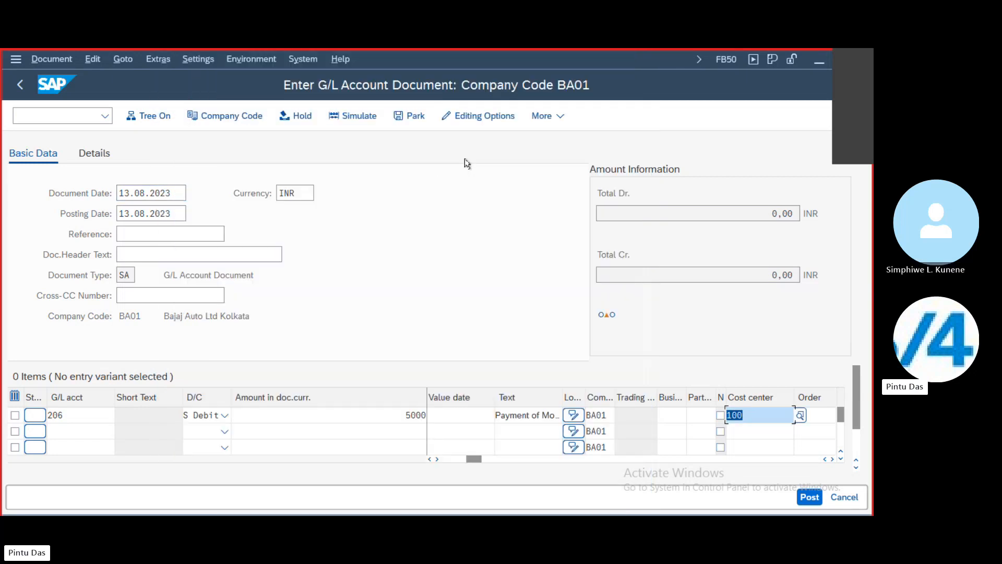
Choose G/L account 1, Bank Account, for the second line item.
{"action": "left_click", "coordinate": [429, 460]}
{"action": "left_click", "coordinate": [429, 460]}
{"action": "left_click", "coordinate": [429, 460]}
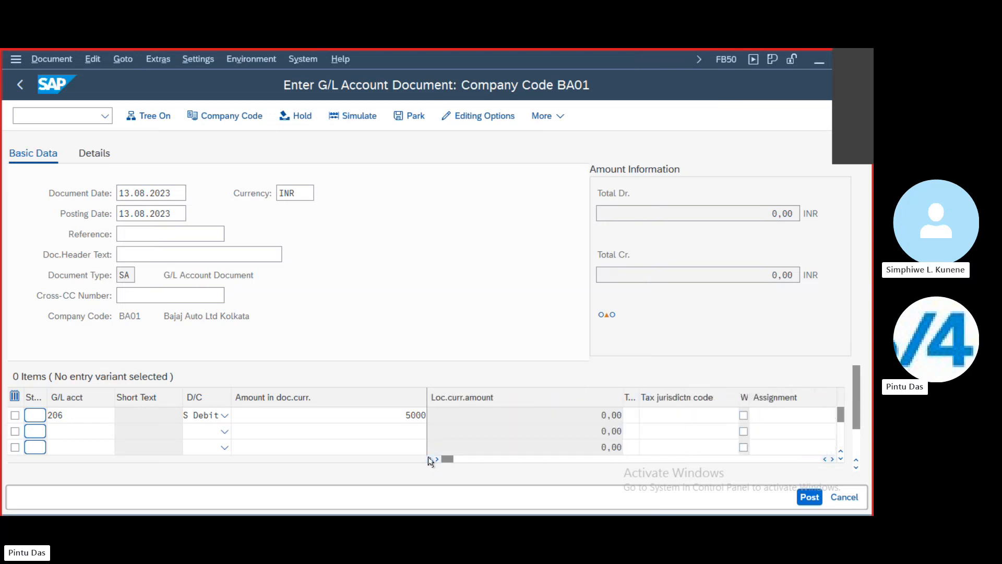
{"action": "left_click", "coordinate": [61, 429]}
{"action": "left_click", "coordinate": [120, 434]}
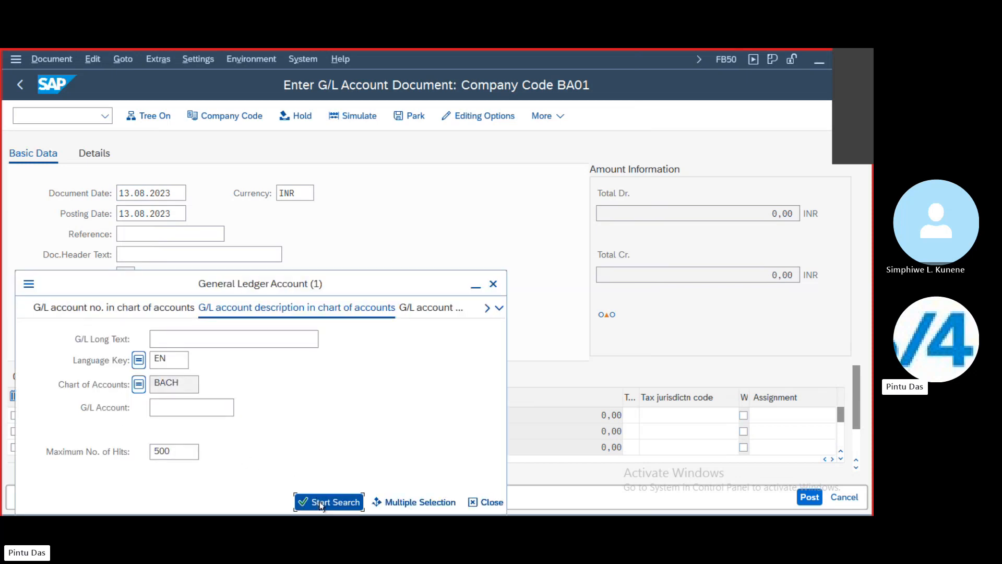
{"action": "left_click", "coordinate": [321, 504]}
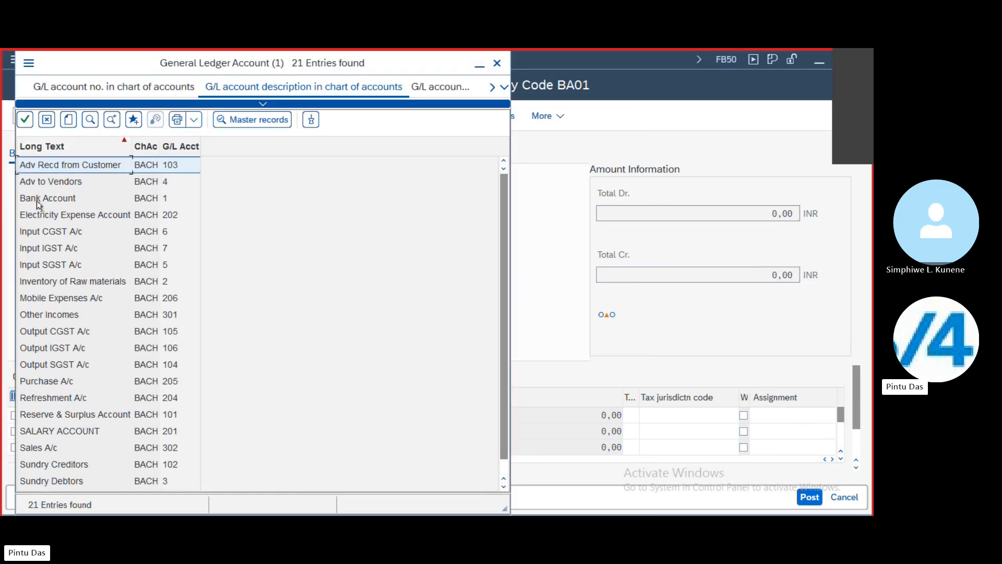
{"action": "double_click", "coordinate": [46, 202]}
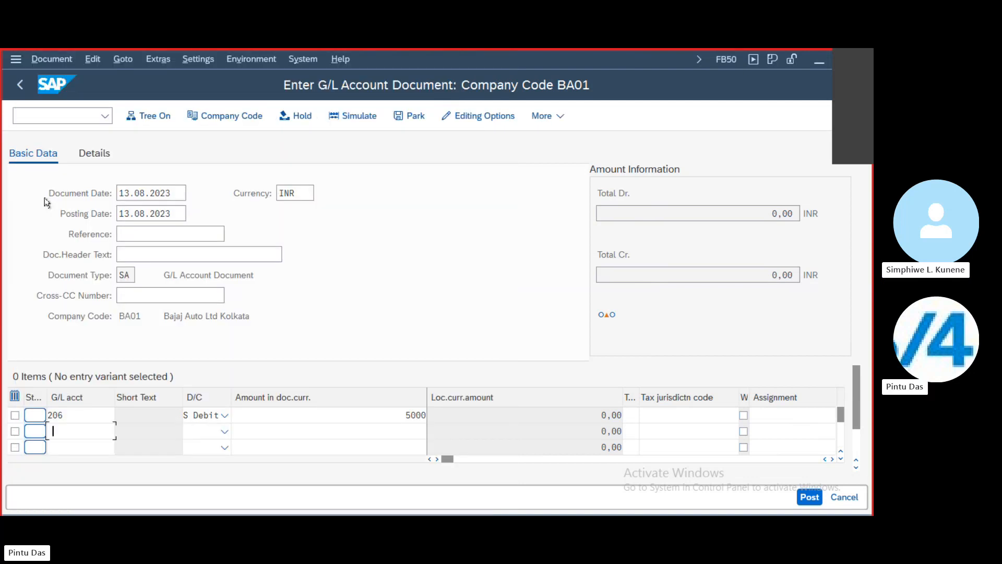
Enter * as the document currency amount of the second line item, G/L account 1, leaving its debit/credit indicator blank.
{"action": "left_click", "coordinate": [224, 431]}
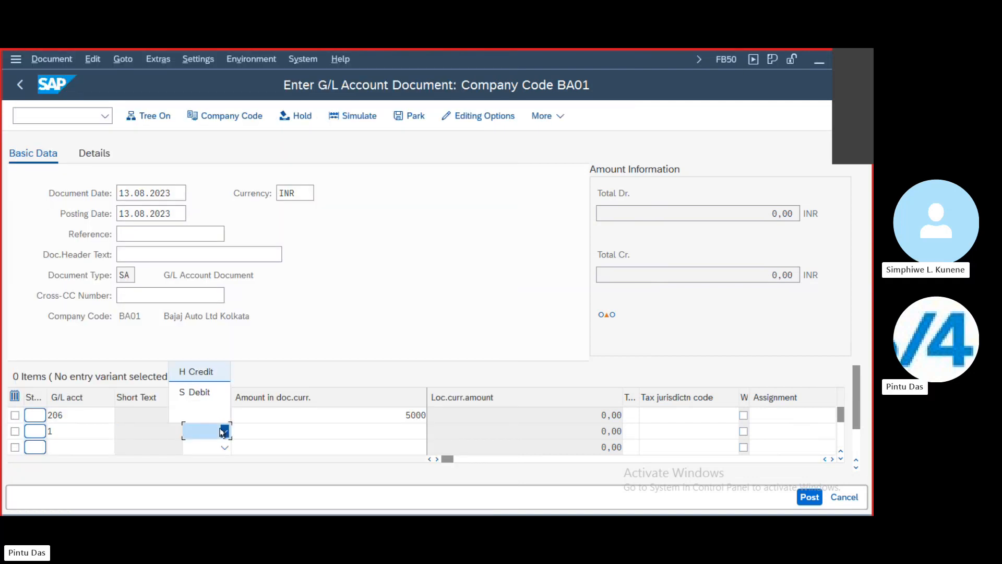
{"action": "left_click", "coordinate": [270, 432]}
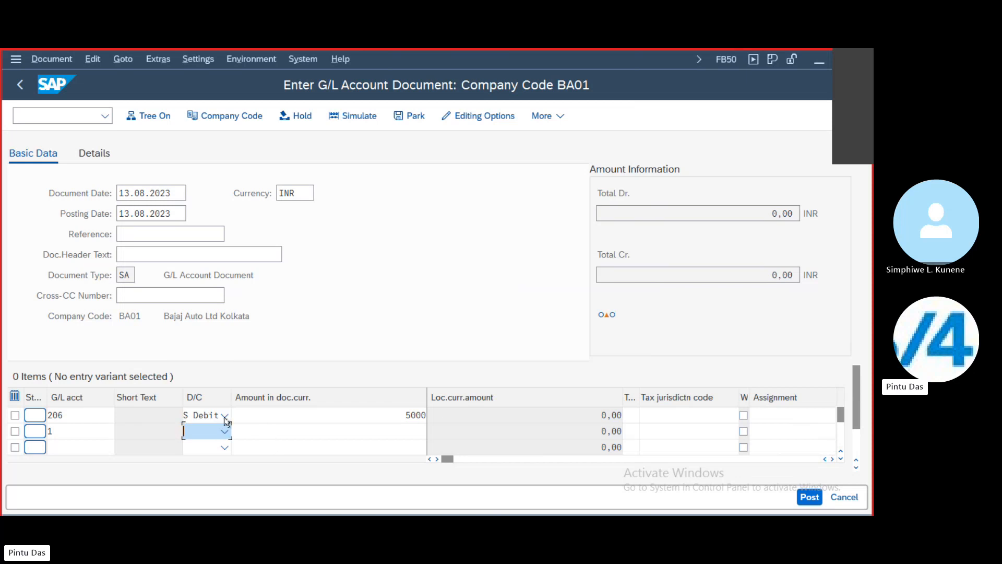
{"action": "left_click", "coordinate": [357, 431]}
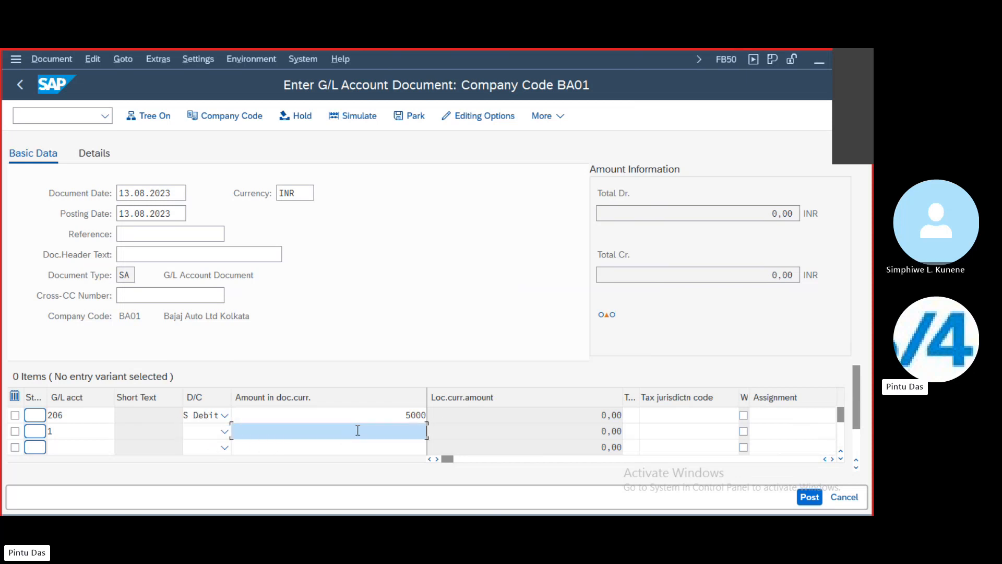
{"action": "type", "text": "*"}
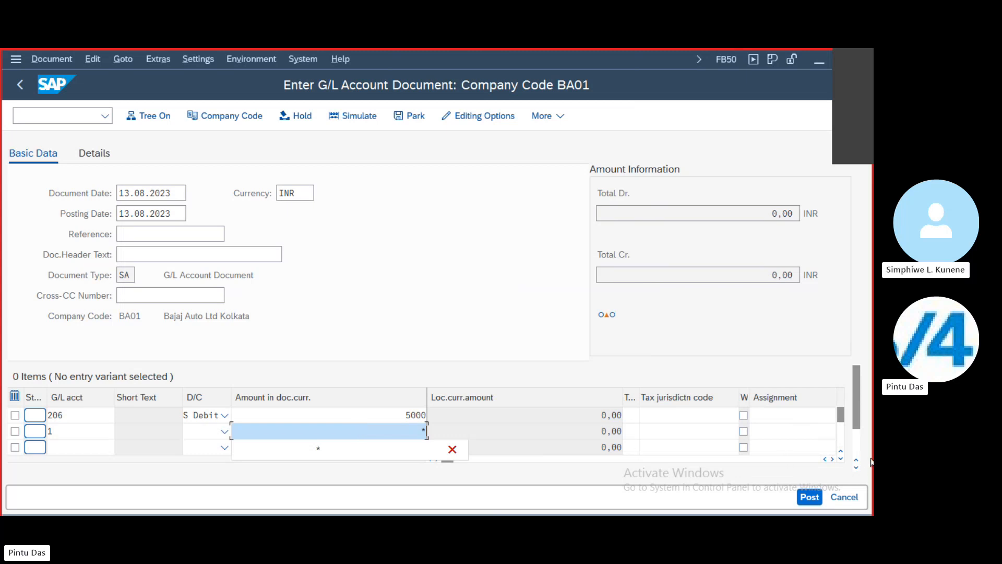
Enter + as the text of the second line item and have the line items checked.
{"action": "left_click", "coordinate": [830, 459]}
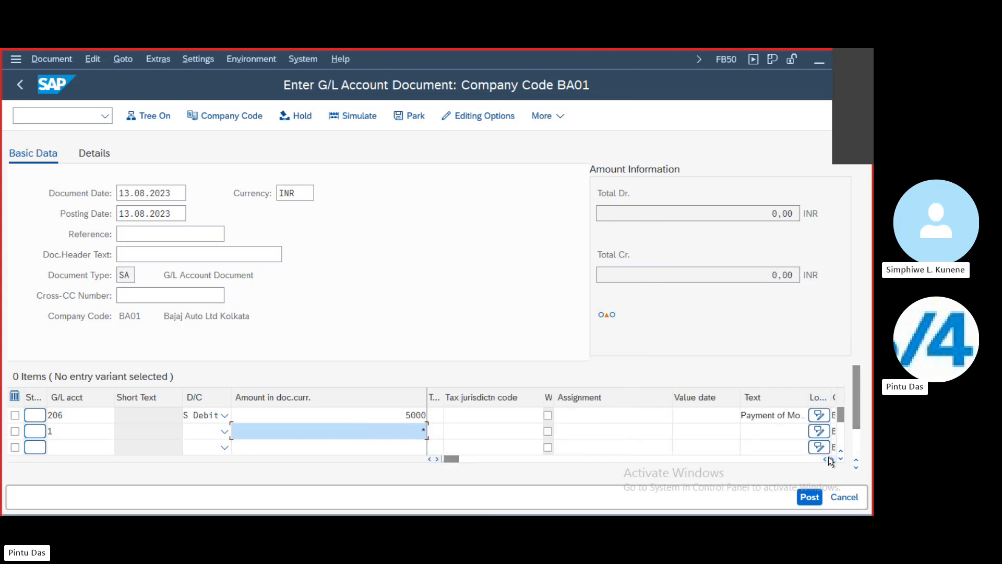
{"action": "left_click", "coordinate": [831, 460]}
{"action": "left_click", "coordinate": [831, 460]}
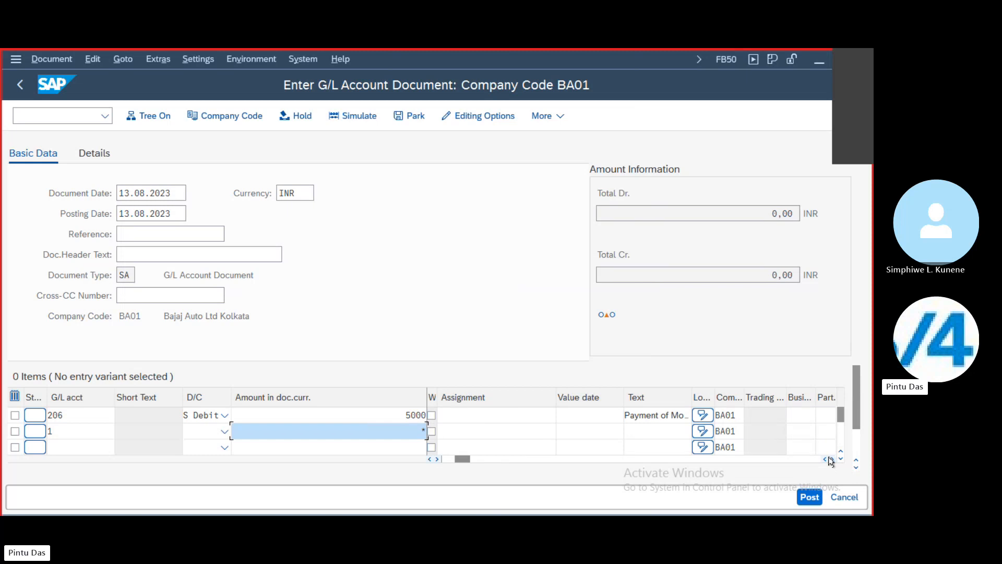
{"action": "left_click", "coordinate": [830, 460]}
{"action": "left_click", "coordinate": [831, 460]}
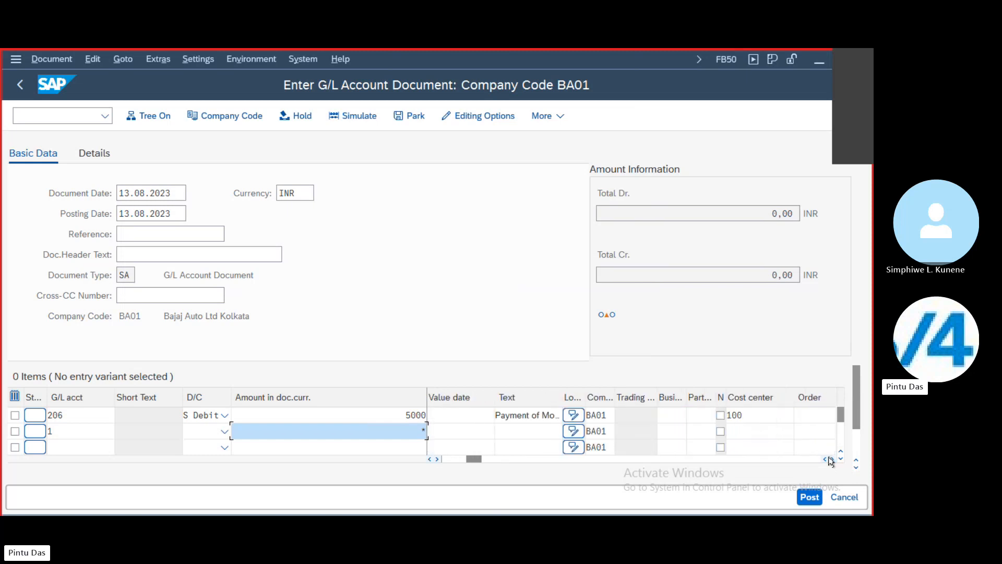
{"action": "left_click", "coordinate": [831, 460]}
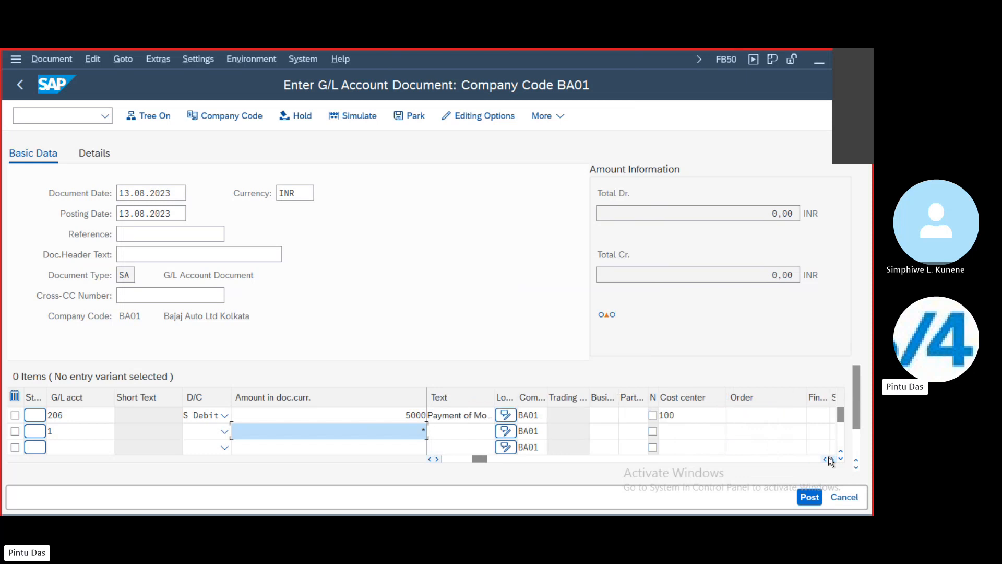
{"action": "left_click", "coordinate": [445, 430]}
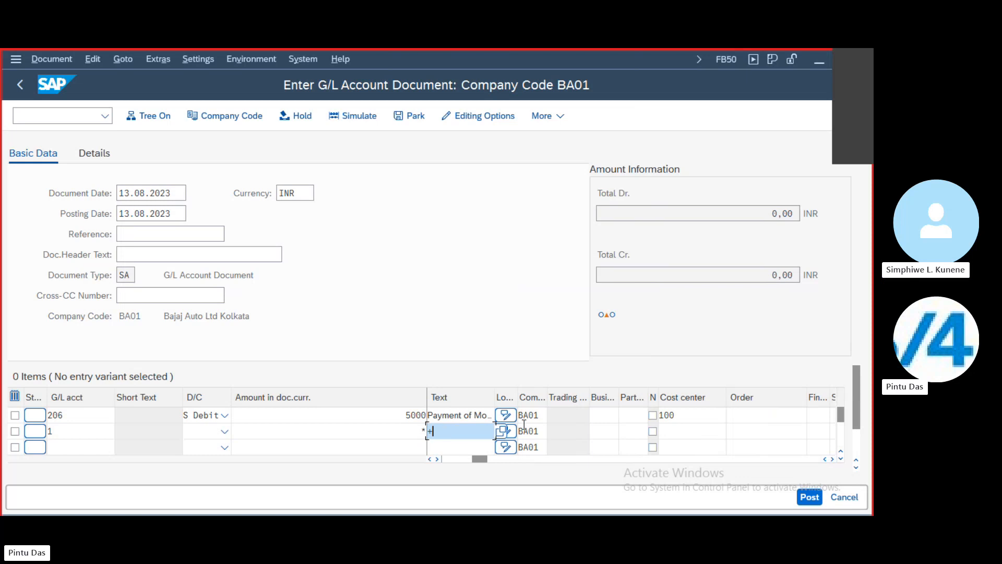
{"action": "key", "text": "Tab"}
{"action": "key", "text": "Tab"}
{"action": "key", "text": "Tab"}
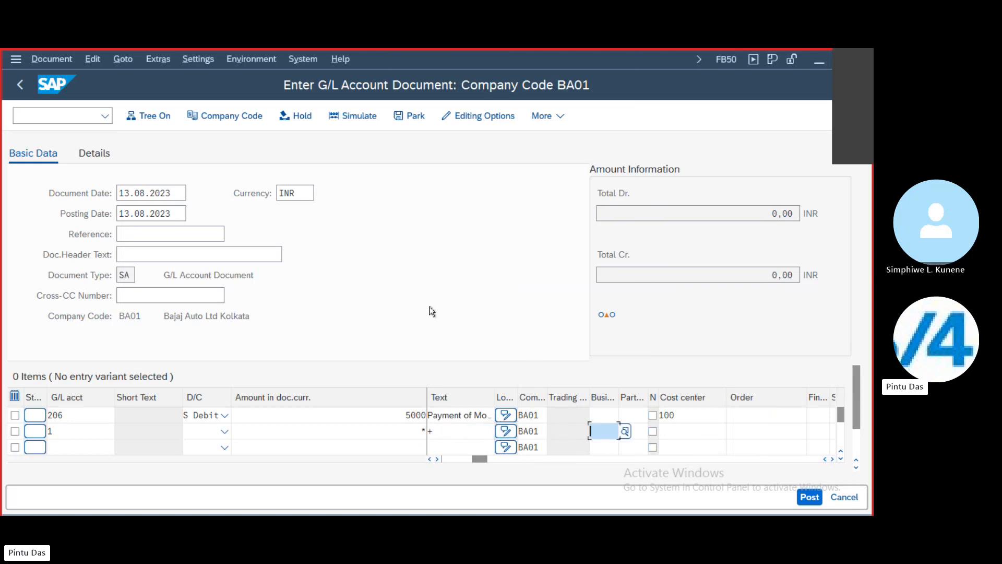
{"action": "key", "text": "Return"}
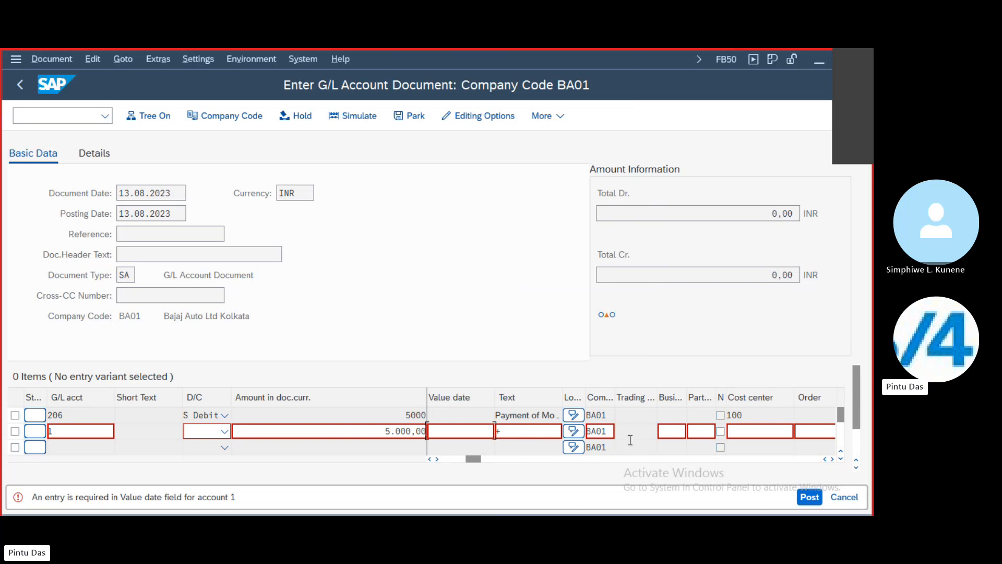
Set the value date of the bank account line item to 13.08.2023 and confirm the entries.
{"action": "left_click", "coordinate": [447, 431]}
{"action": "key", "text": "Return"}
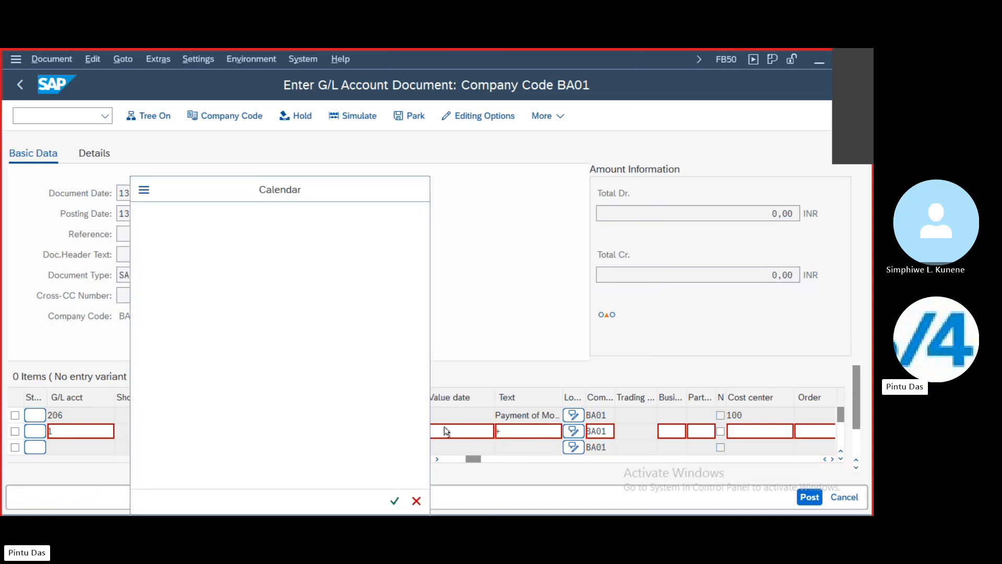
{"action": "key", "text": "Return"}
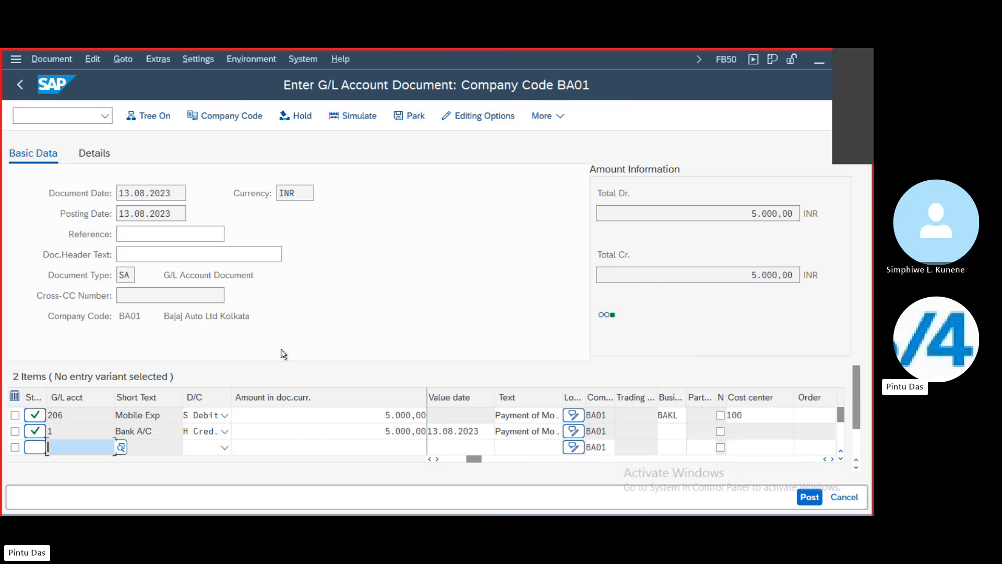
Simulate the G/L account document and post it from the document overview.
{"action": "left_click", "coordinate": [50, 62]}
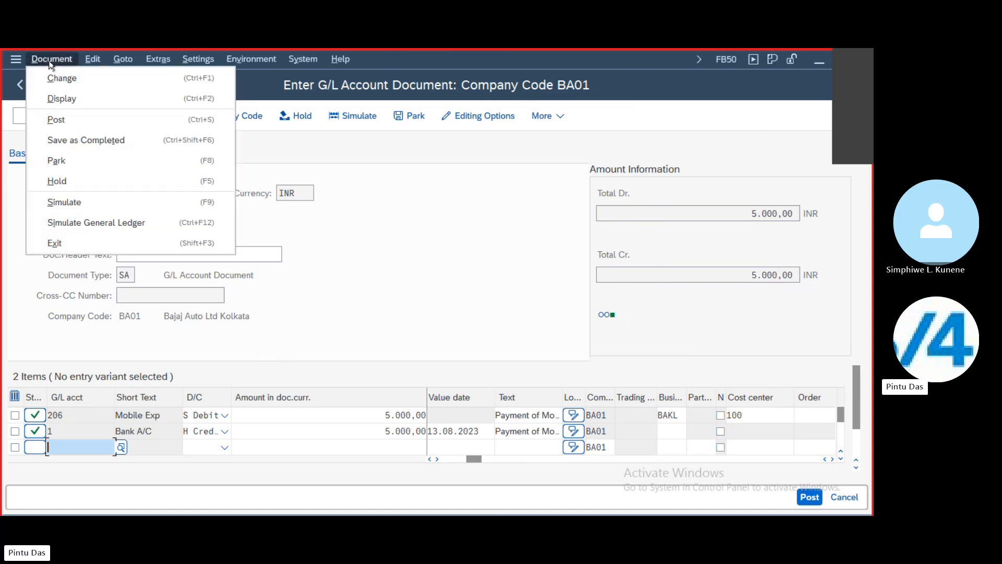
{"action": "left_click", "coordinate": [71, 202]}
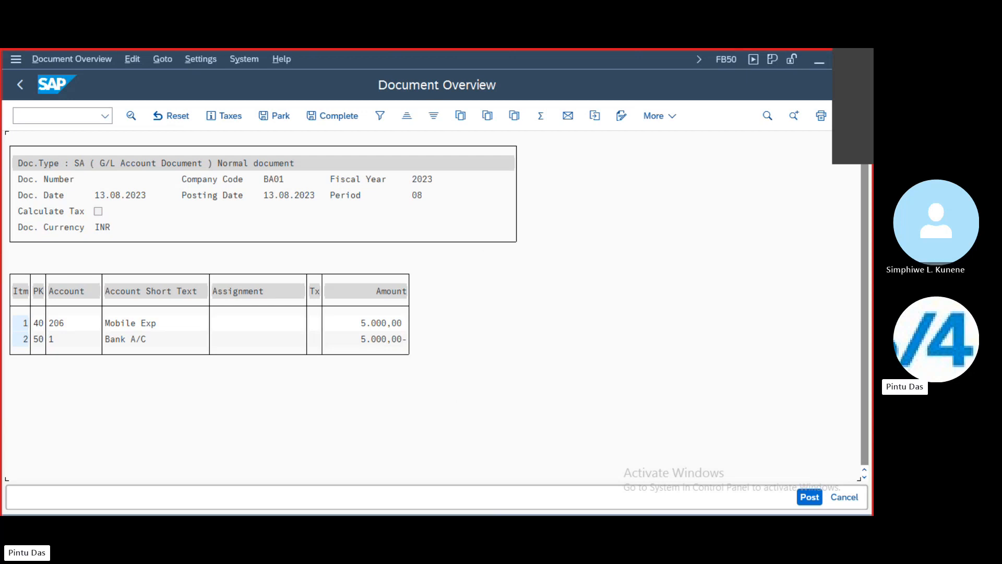
{"action": "left_click", "coordinate": [808, 495]}
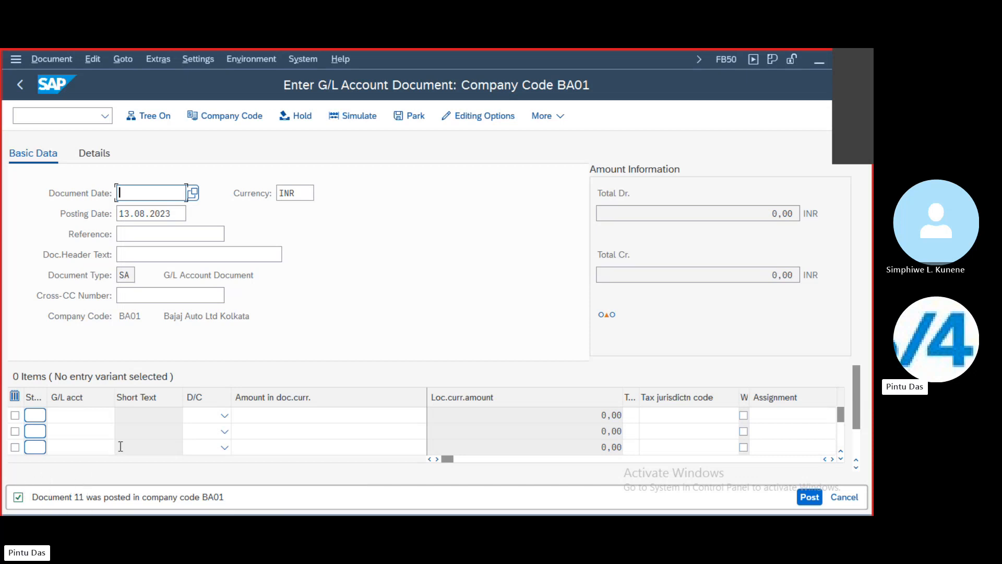
Display document 11 of company code BA01, fiscal year 2023, using transaction /nFB03.
{"action": "left_click", "coordinate": [38, 109]}
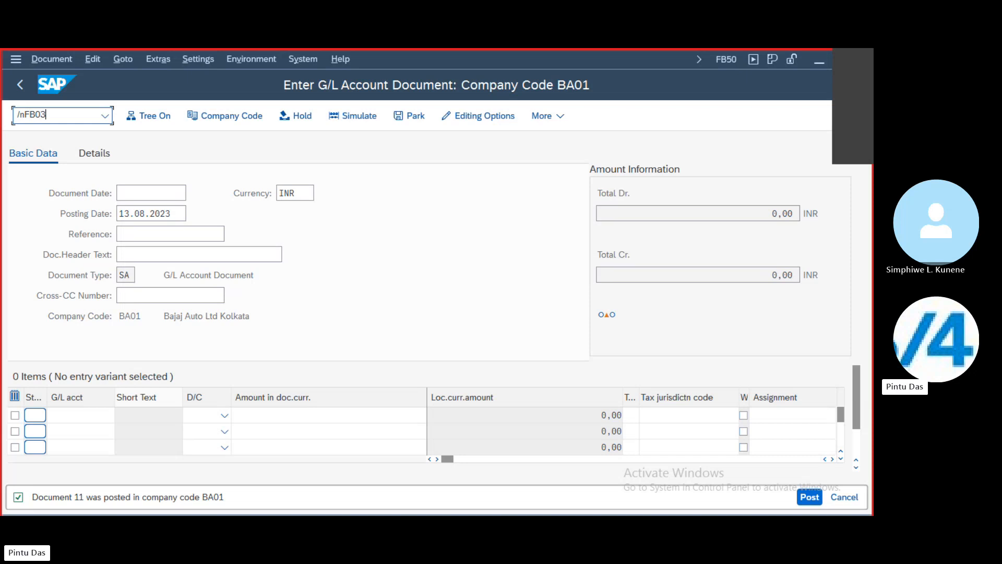
{"action": "key", "text": "Return"}
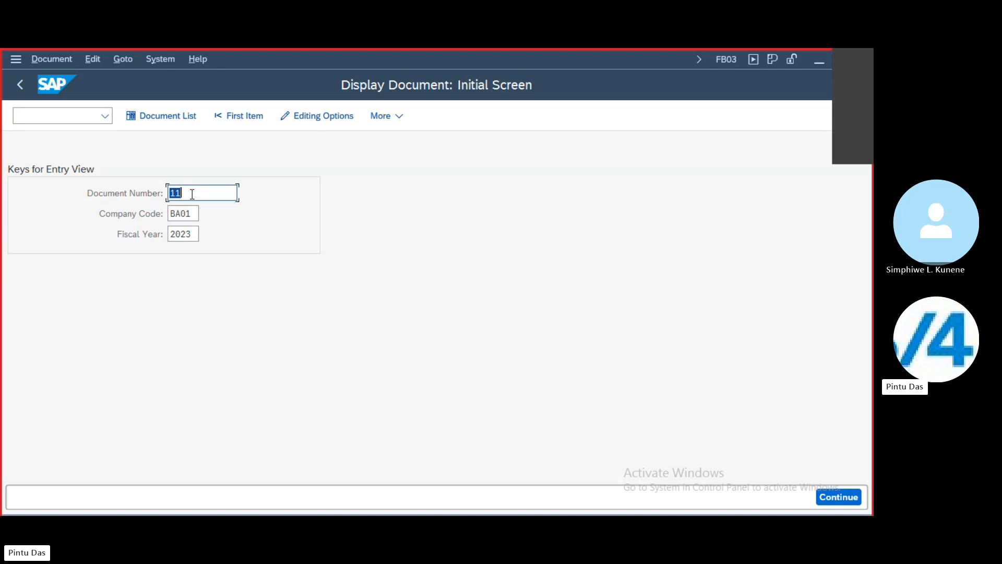
{"action": "left_click", "coordinate": [836, 498]}
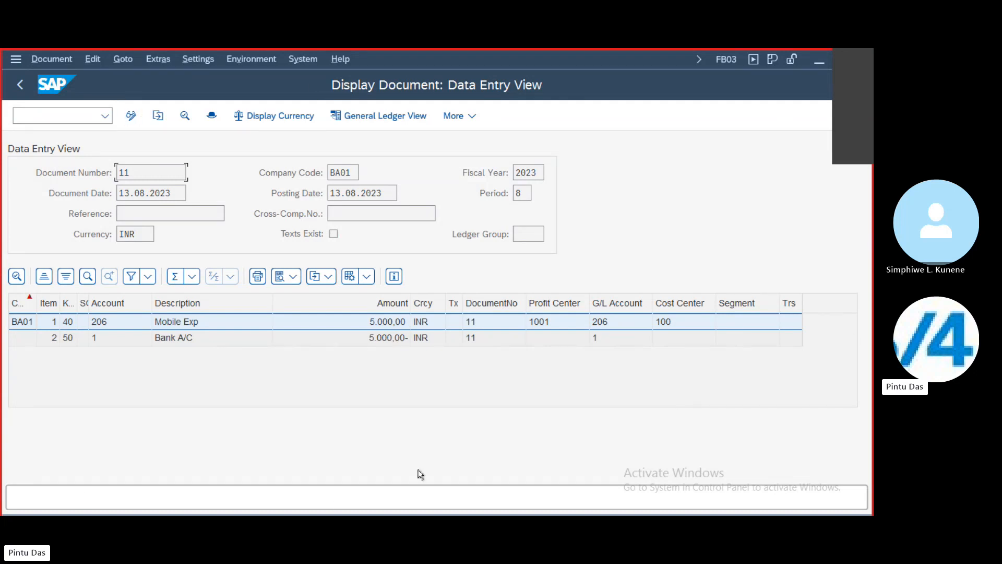
Examine the details of the Mobile Exp and Bank A/C line items, returning to the data entry view after each.
{"action": "double_click", "coordinate": [211, 322]}
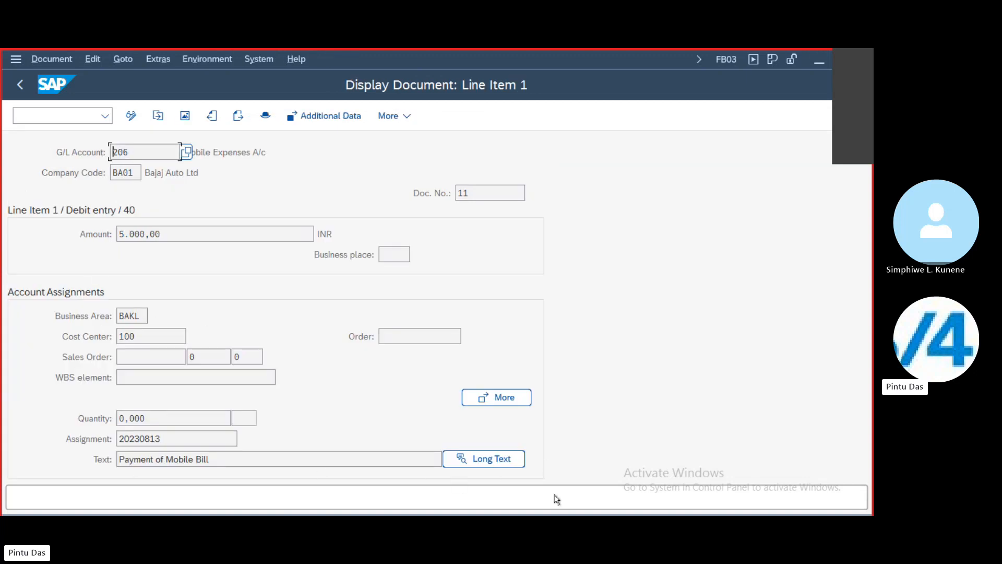
{"action": "left_click", "coordinate": [20, 84]}
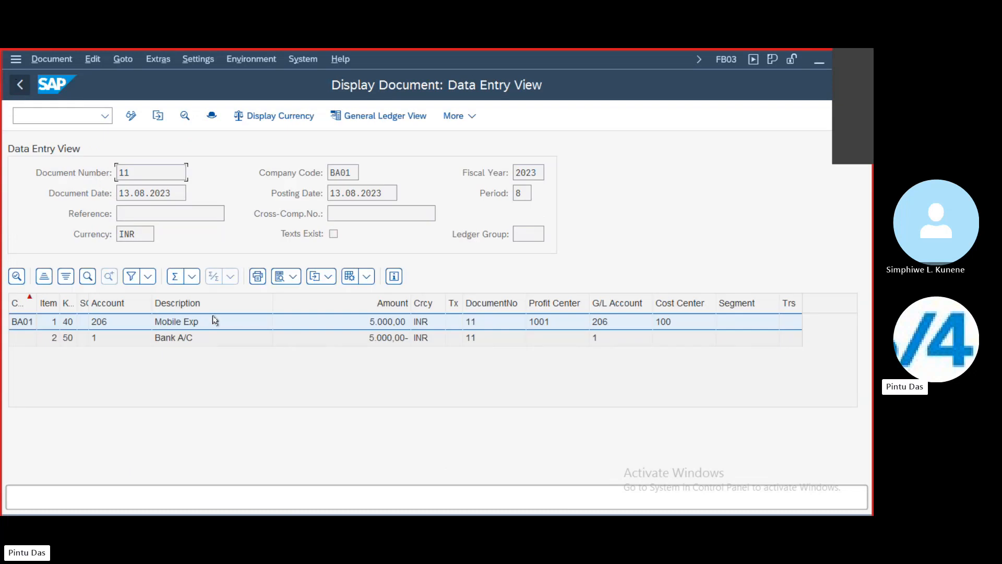
{"action": "double_click", "coordinate": [181, 339]}
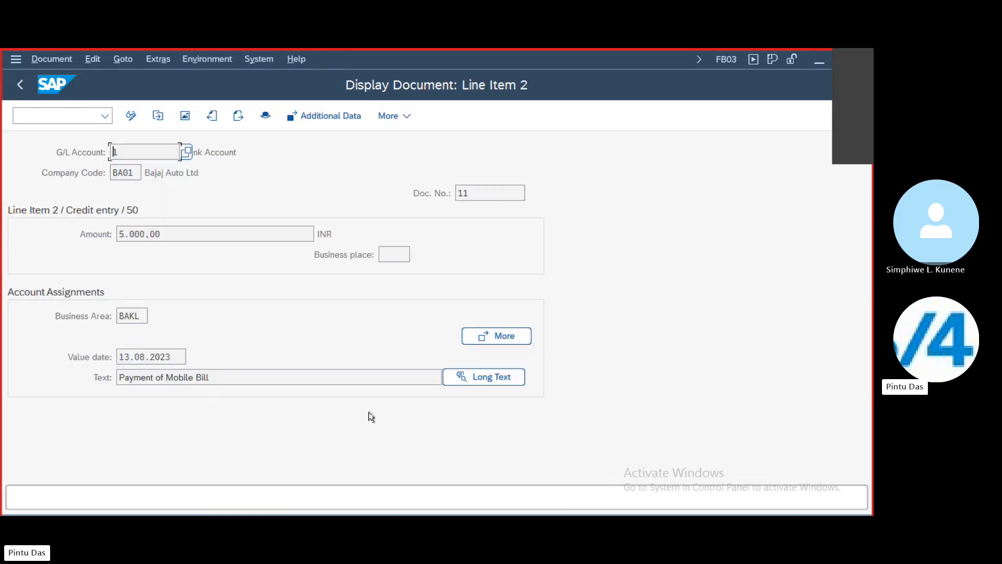
{"action": "left_click", "coordinate": [21, 88]}
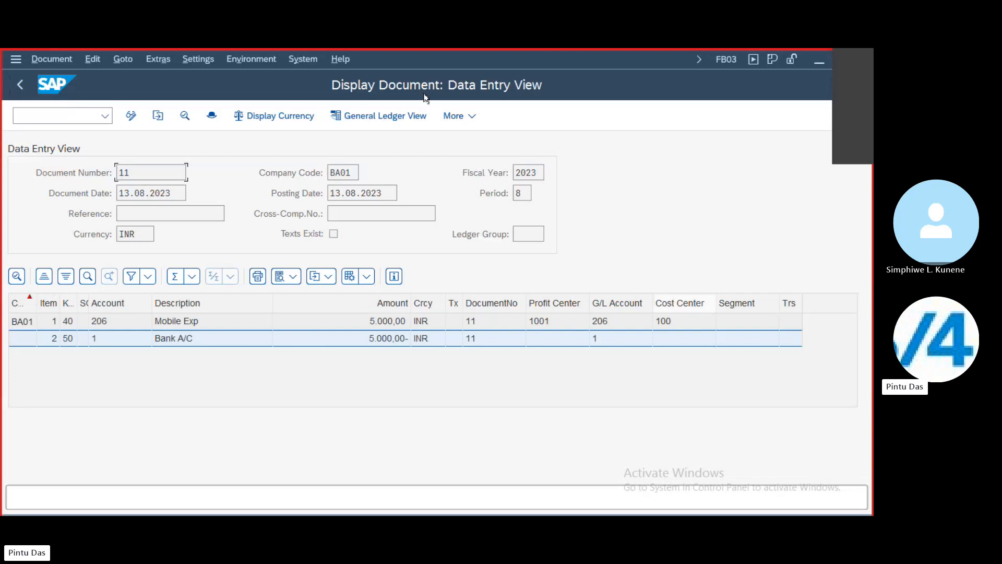
Examine the document in the general ledger view and return to the data entry view.
{"action": "left_click", "coordinate": [369, 117]}
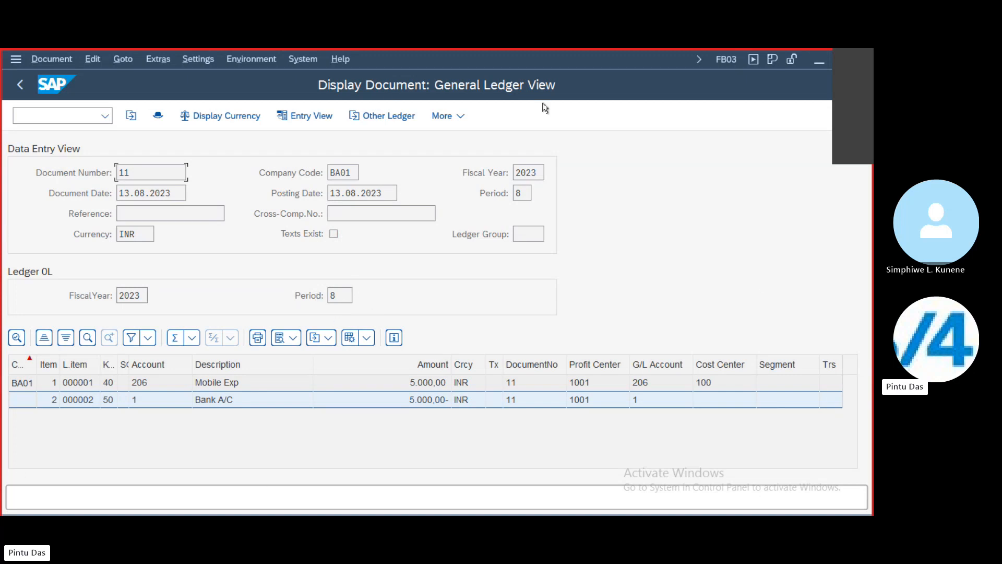
{"action": "left_click", "coordinate": [361, 114]}
{"action": "left_click", "coordinate": [317, 113]}
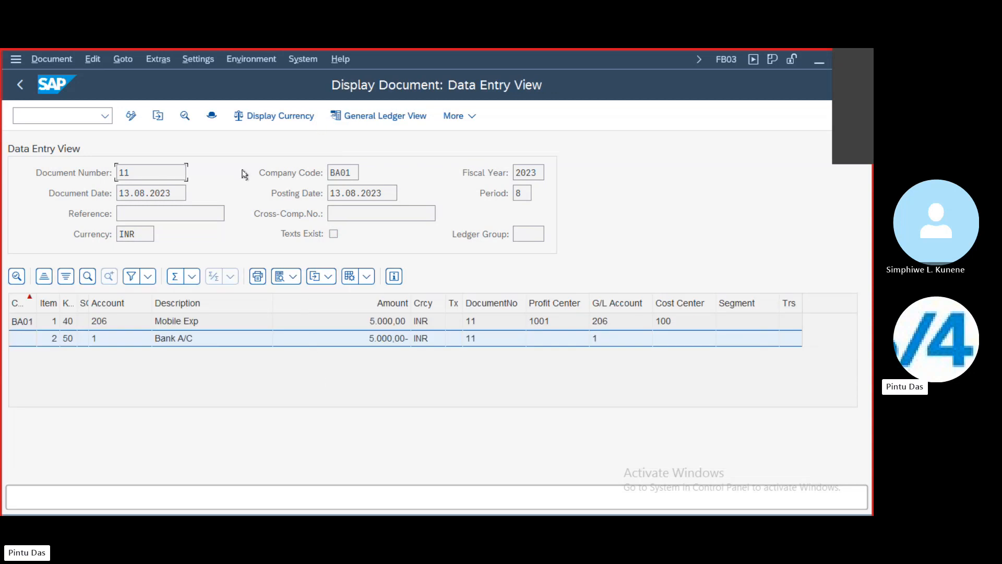
Examine the document header details, including document type, entry date and transaction code, and close them.
{"action": "left_click", "coordinate": [212, 116]}
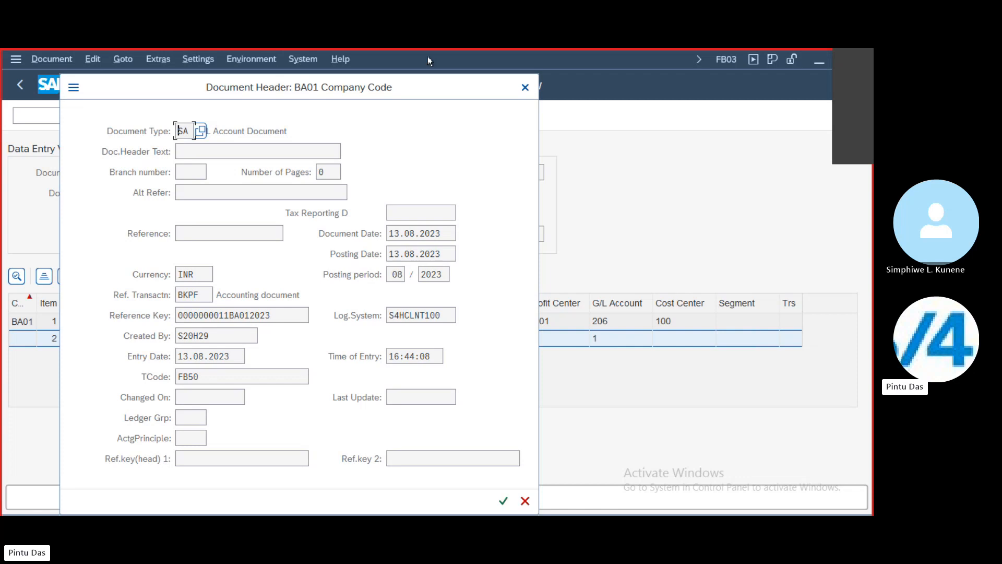
{"action": "left_click", "coordinate": [523, 87]}
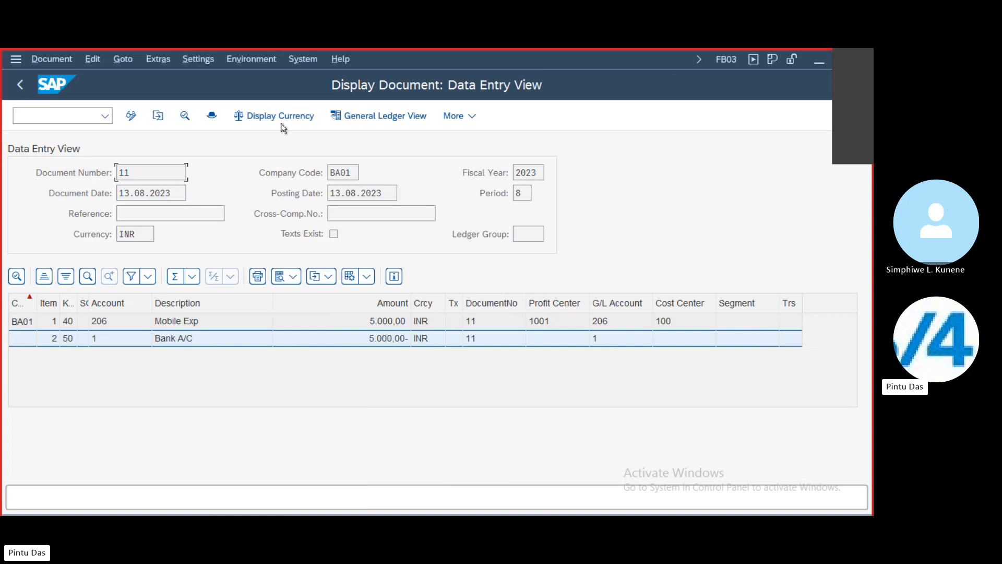
{"action": "left_click", "coordinate": [211, 116]}
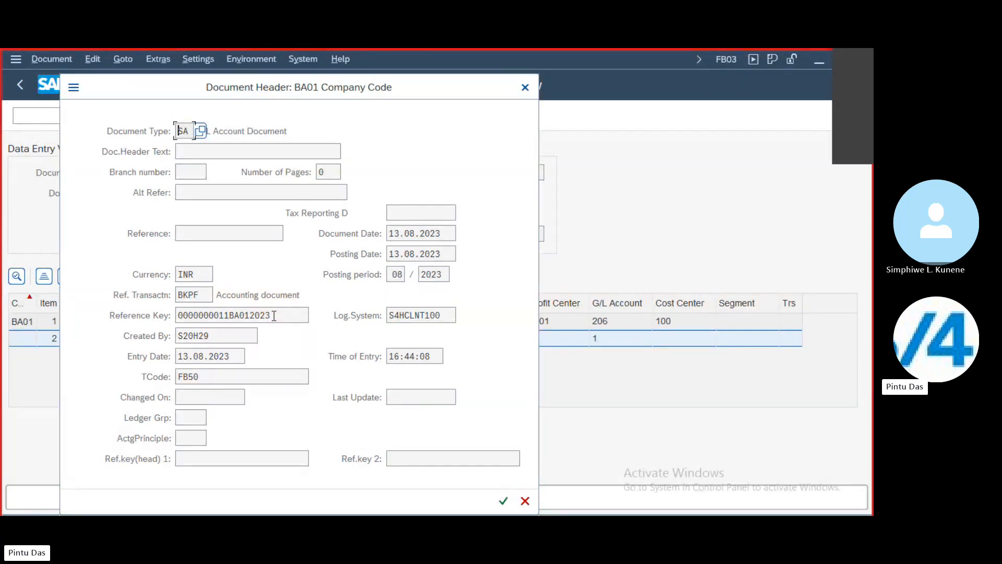
{"action": "left_click", "coordinate": [503, 501]}
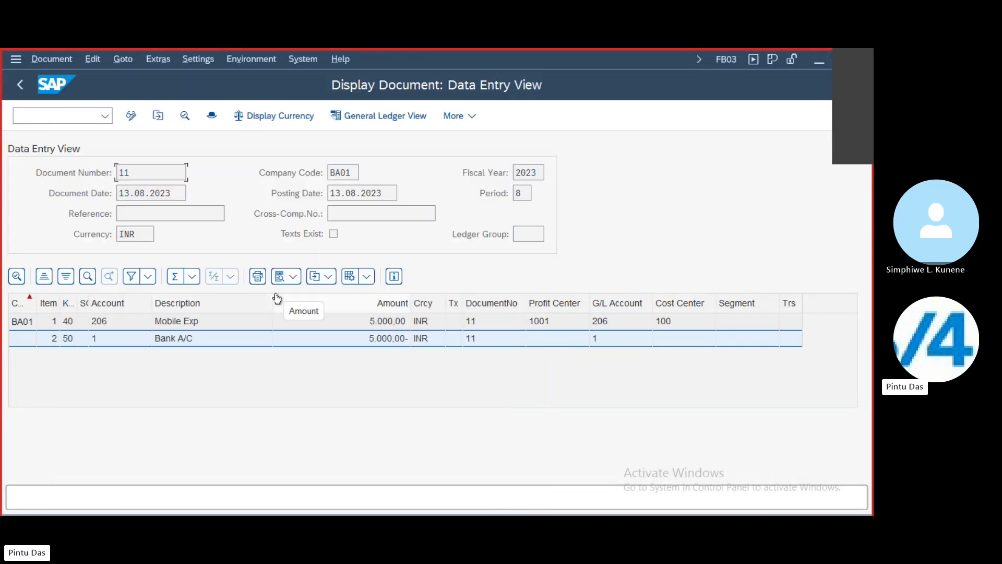
Return to the document display initial screen and reopen document 11 in the data entry view.
{"action": "left_click", "coordinate": [19, 85]}
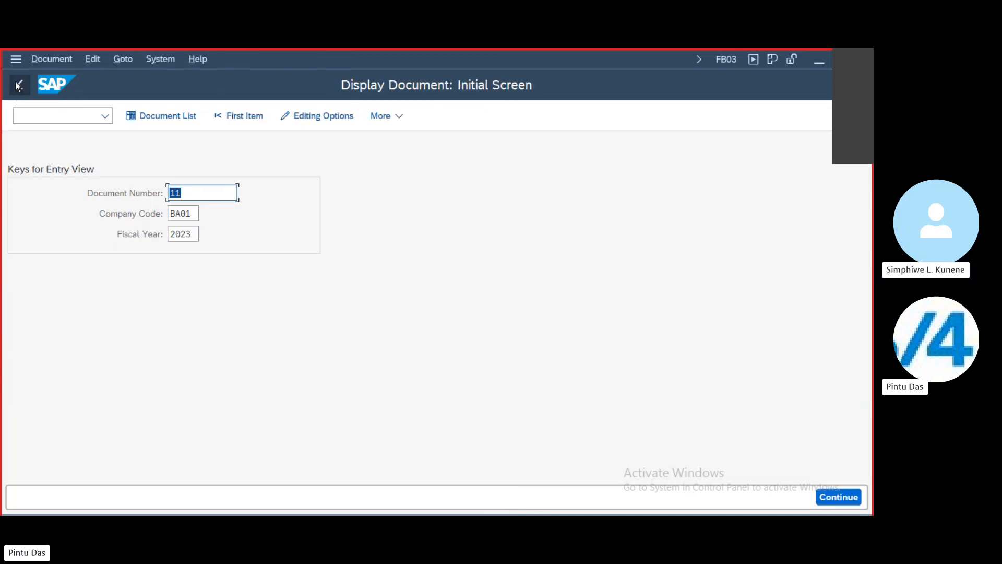
{"action": "left_click", "coordinate": [39, 114]}
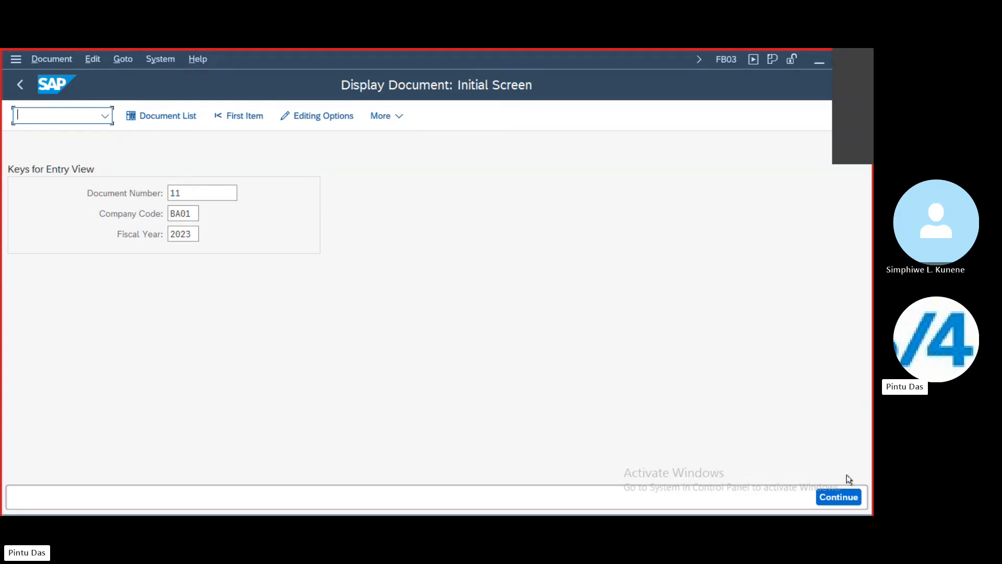
{"action": "left_click", "coordinate": [845, 497]}
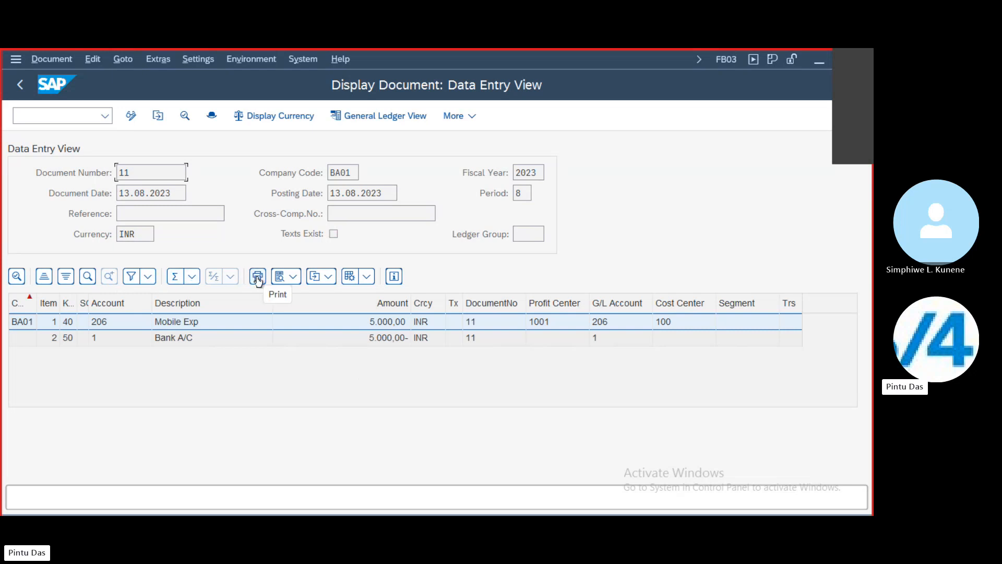
Try to switch the document's line item list to the Excel inplace display and dismiss the information dialog.
{"action": "left_click", "coordinate": [293, 278]}
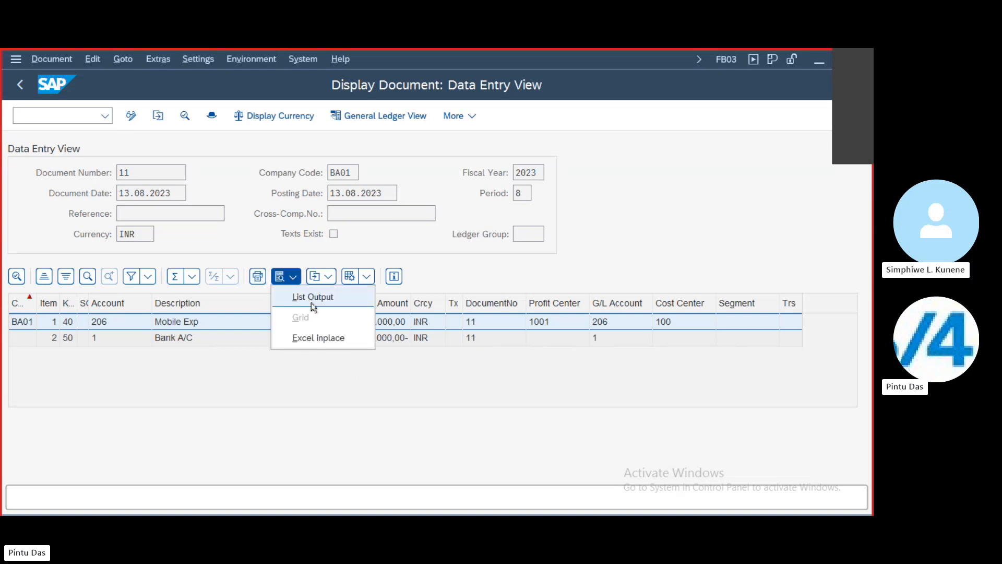
{"action": "left_click", "coordinate": [324, 342]}
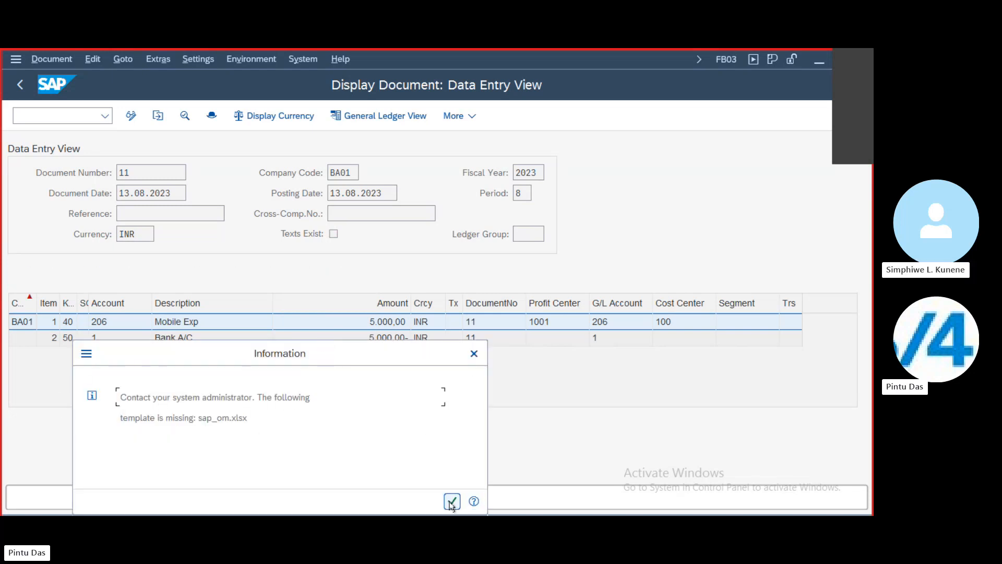
{"action": "left_click", "coordinate": [473, 354]}
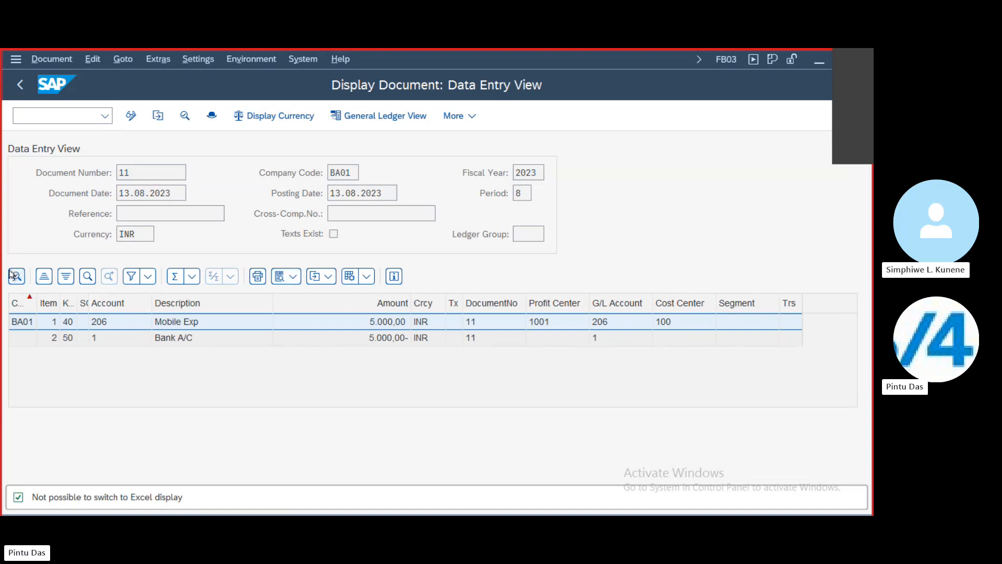
{"action": "left_click", "coordinate": [146, 277]}
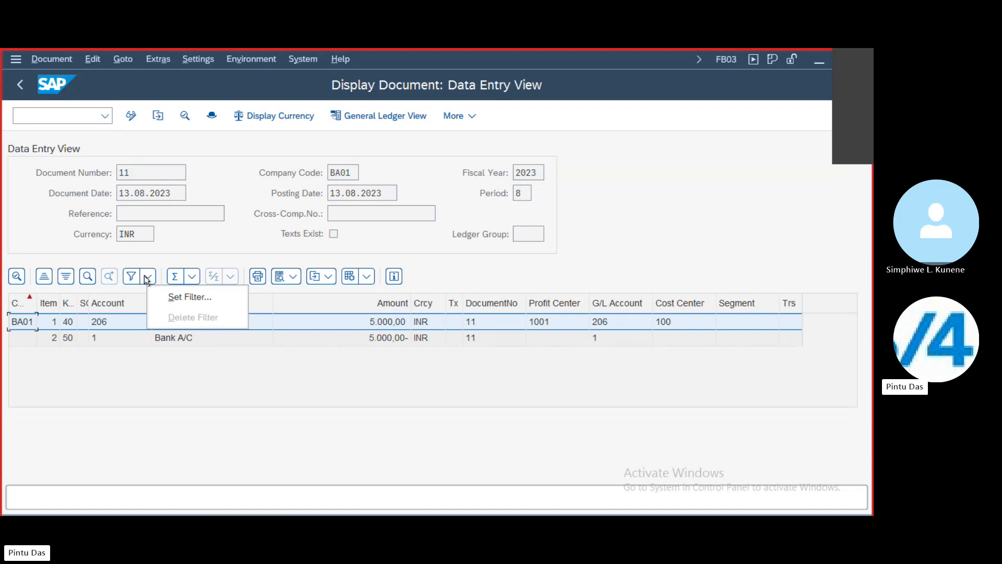
{"action": "left_click", "coordinate": [298, 392]}
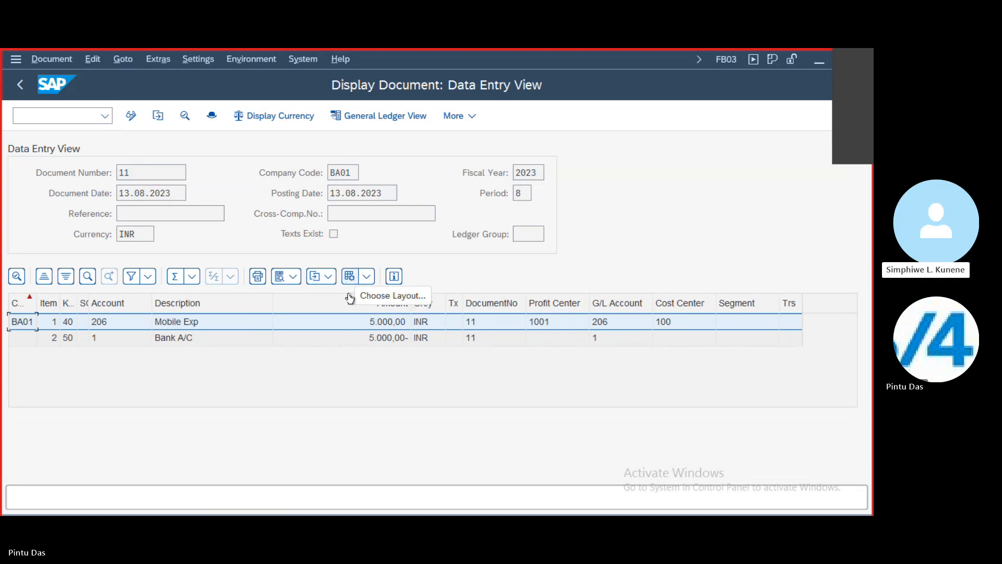
{"action": "left_click", "coordinate": [469, 116]}
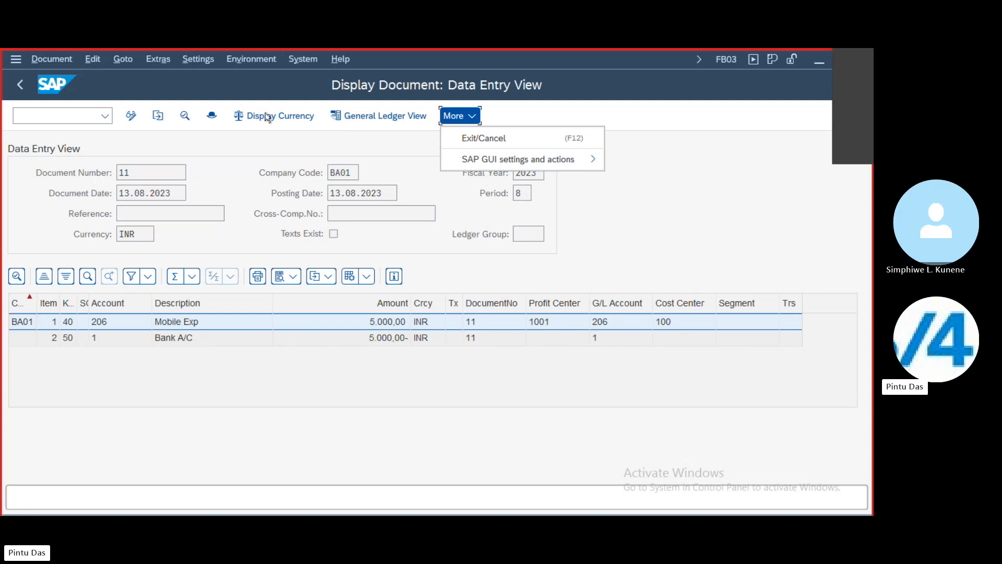
{"action": "left_click", "coordinate": [704, 187]}
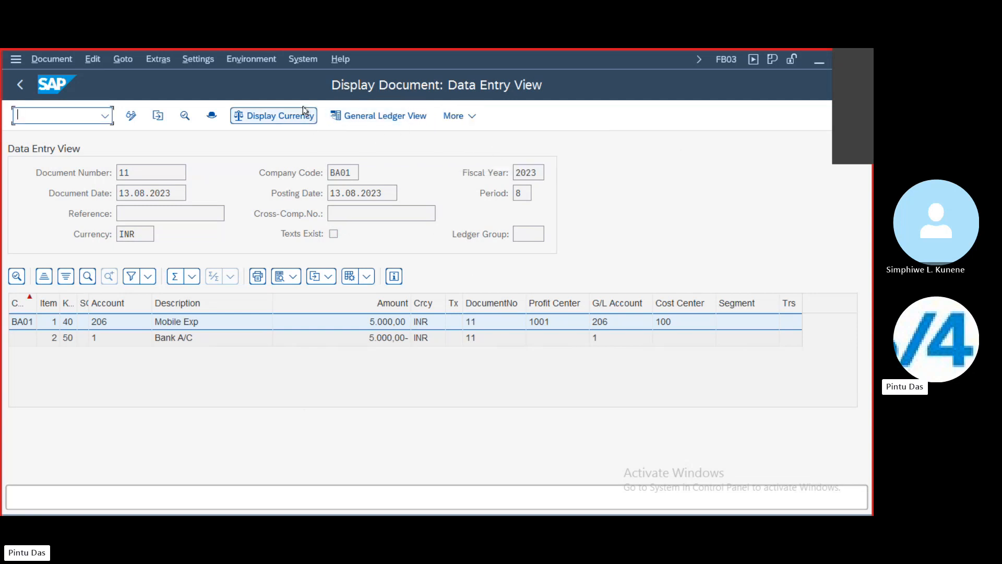
{"action": "left_click", "coordinate": [45, 60]}
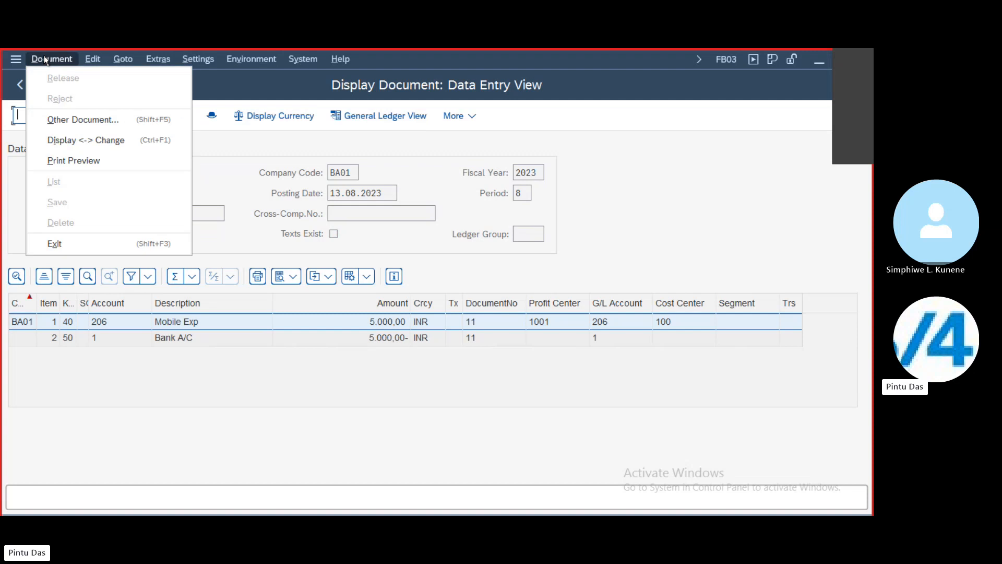
{"action": "mouse_move", "coordinate": [91, 59]}
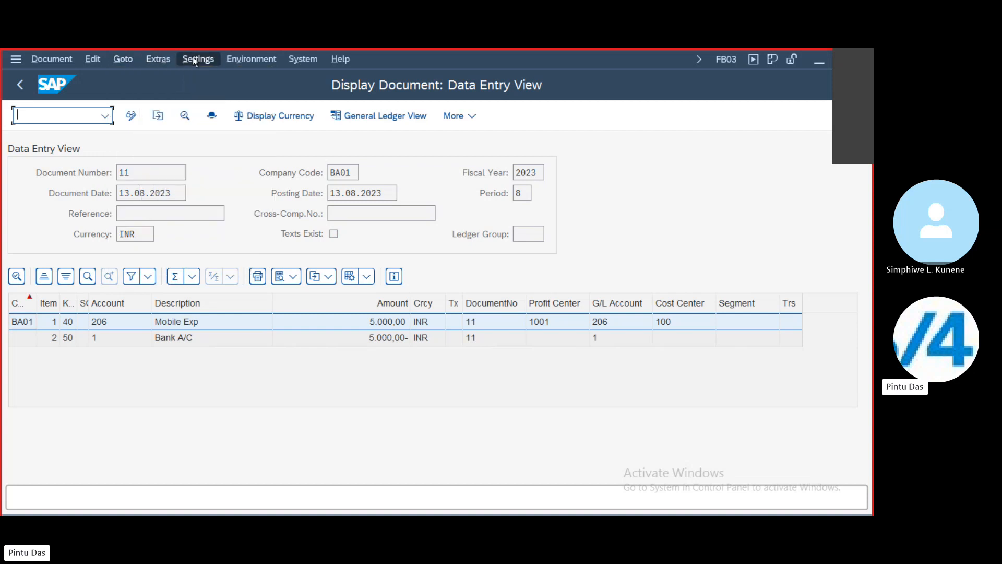
{"action": "mouse_move", "coordinate": [248, 61]}
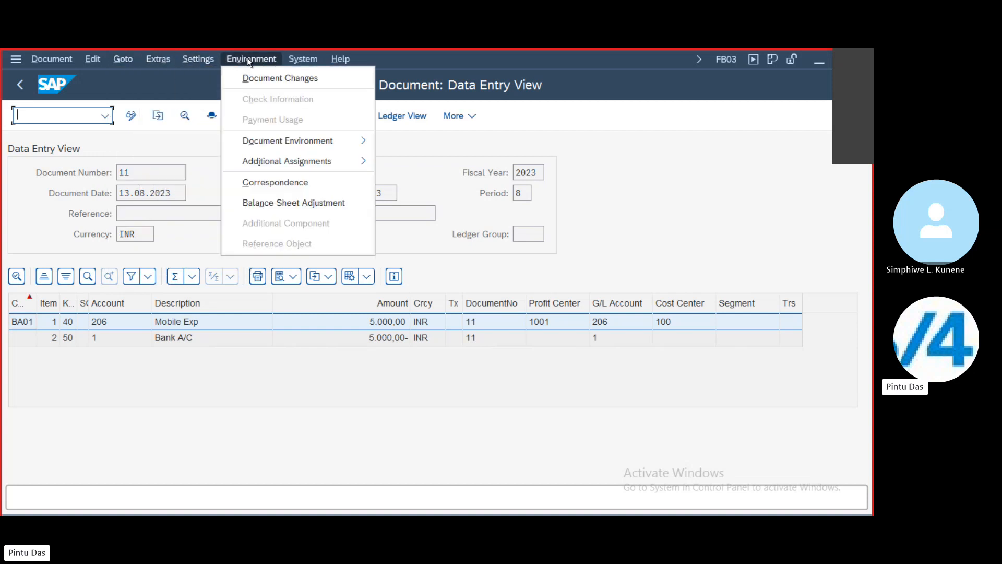
{"action": "mouse_move", "coordinate": [287, 61]}
{"action": "mouse_move", "coordinate": [328, 61]}
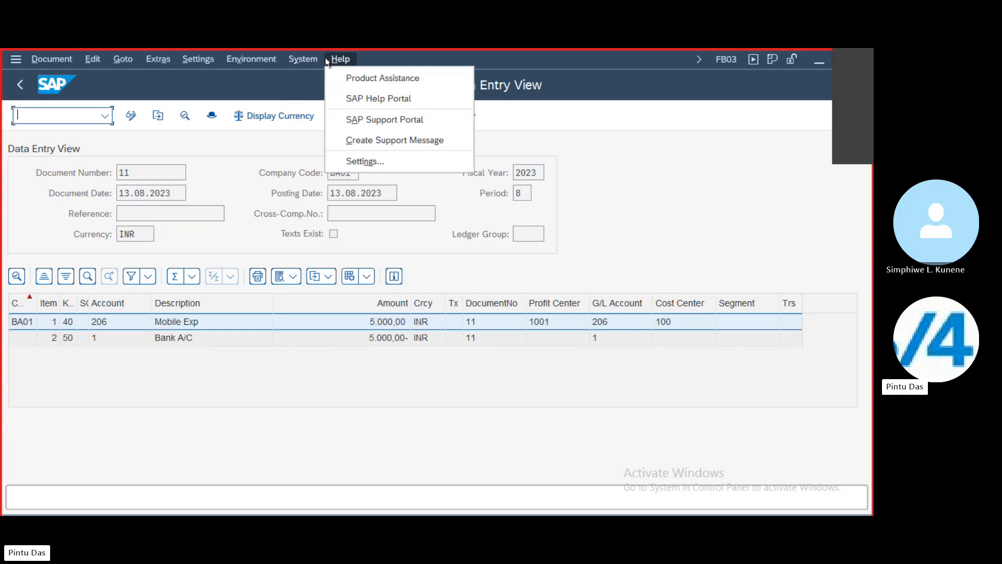
{"action": "left_click", "coordinate": [600, 465]}
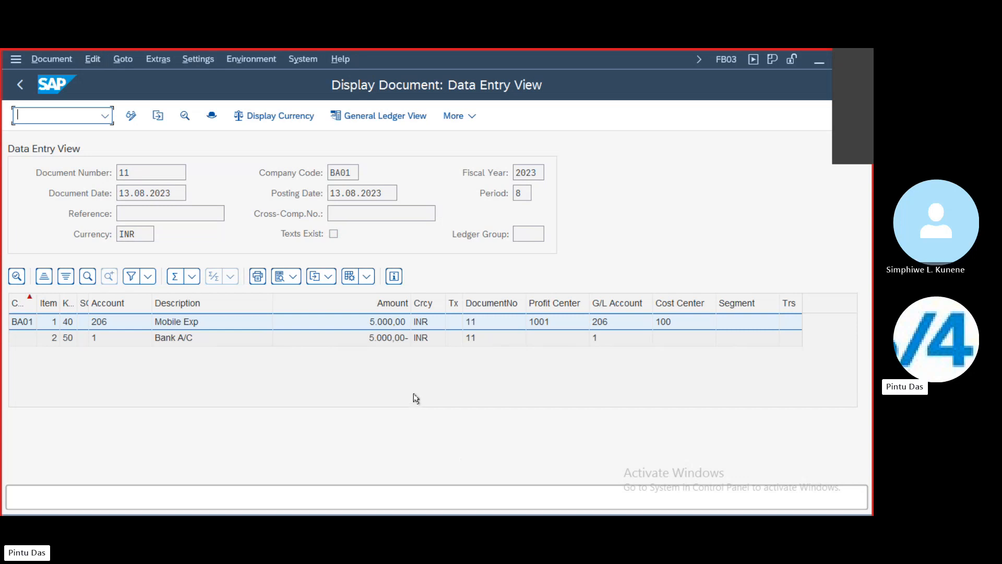
Leave the document display, start transaction FBL3N, and list the open items of G/L account 206 in company code BA01.
{"action": "left_click", "coordinate": [20, 85]}
{"action": "left_click", "coordinate": [42, 113]}
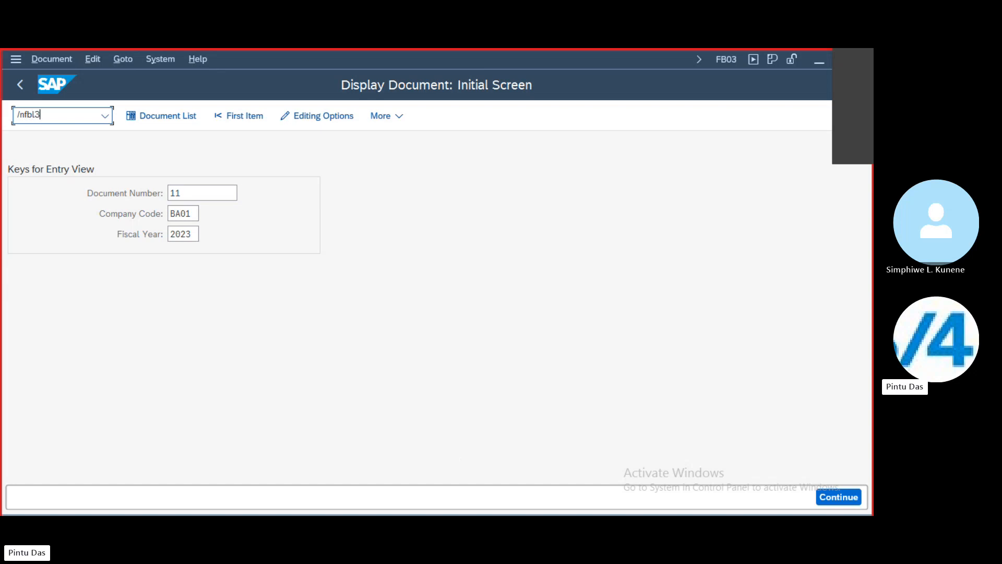
{"action": "key", "text": "Return"}
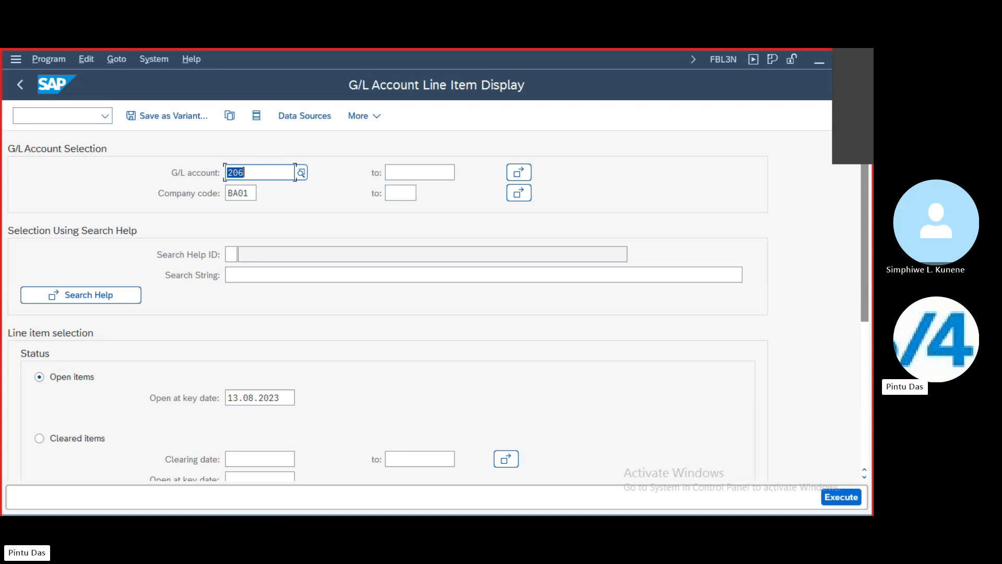
{"action": "left_click", "coordinate": [834, 496]}
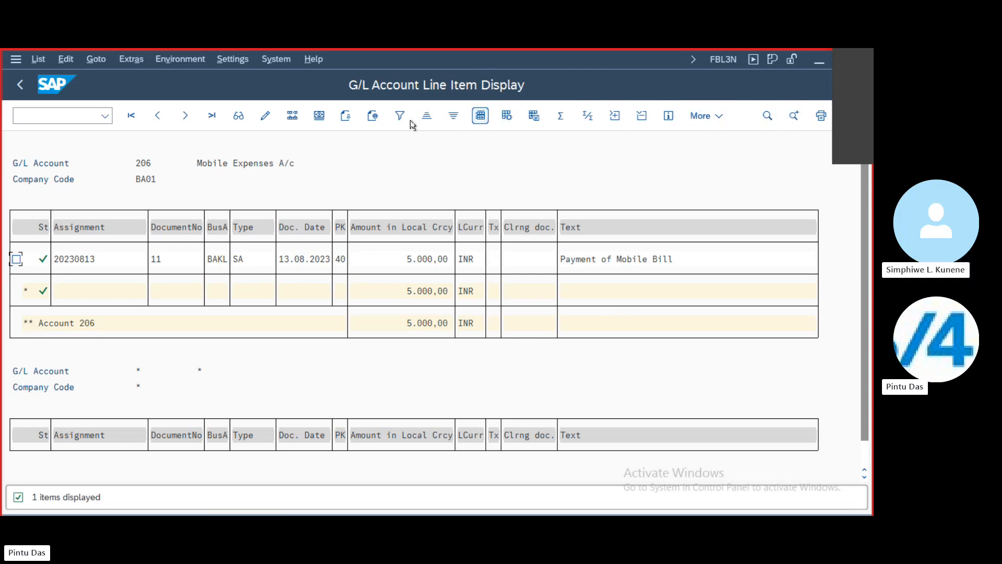
Examine the master record of G/L account 206 from the line item list and return to the list.
{"action": "left_click", "coordinate": [345, 117]}
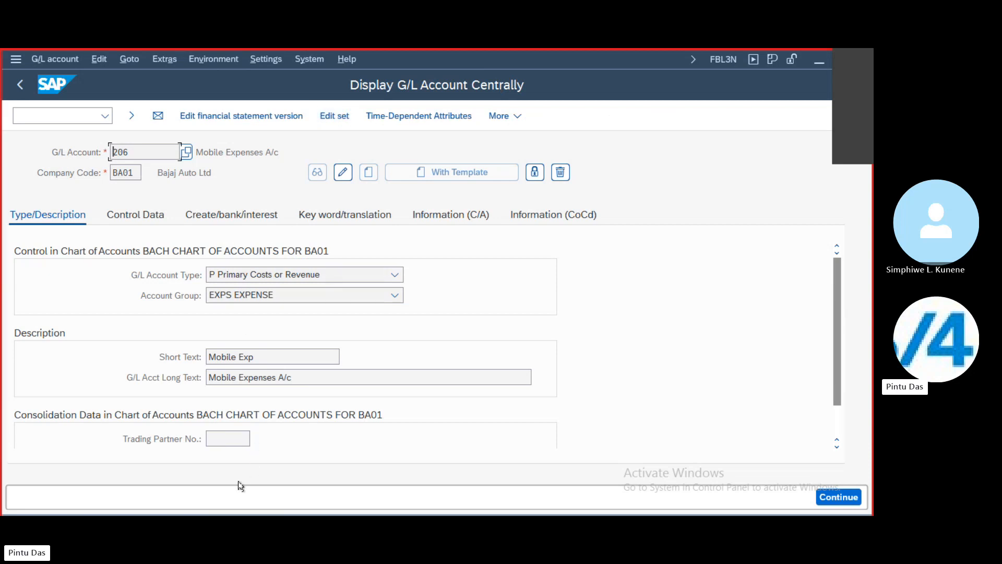
{"action": "left_click", "coordinate": [21, 85]}
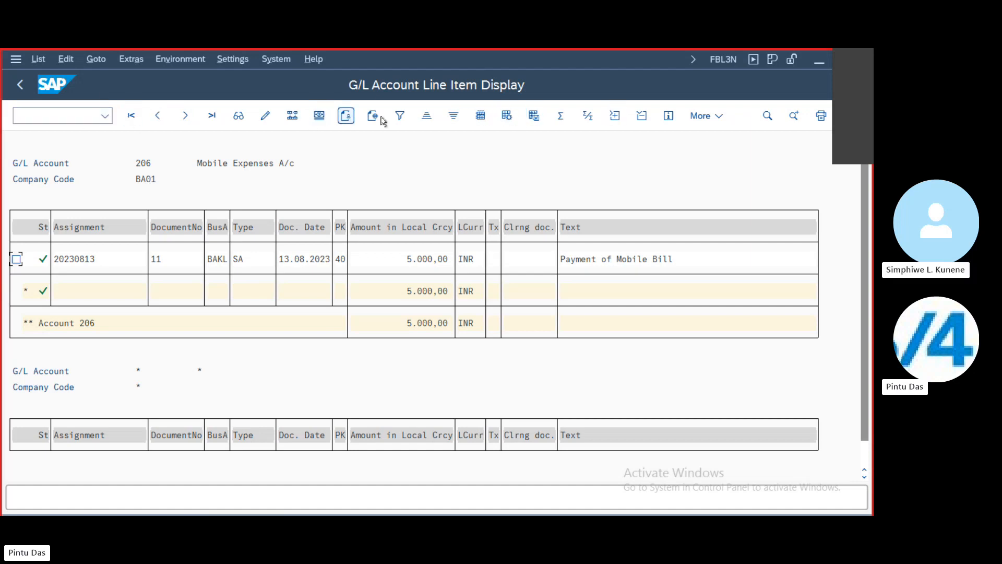
Request the check information for the mobile bill line item, and open and cancel the layout save dialog.
{"action": "left_click", "coordinate": [319, 116]}
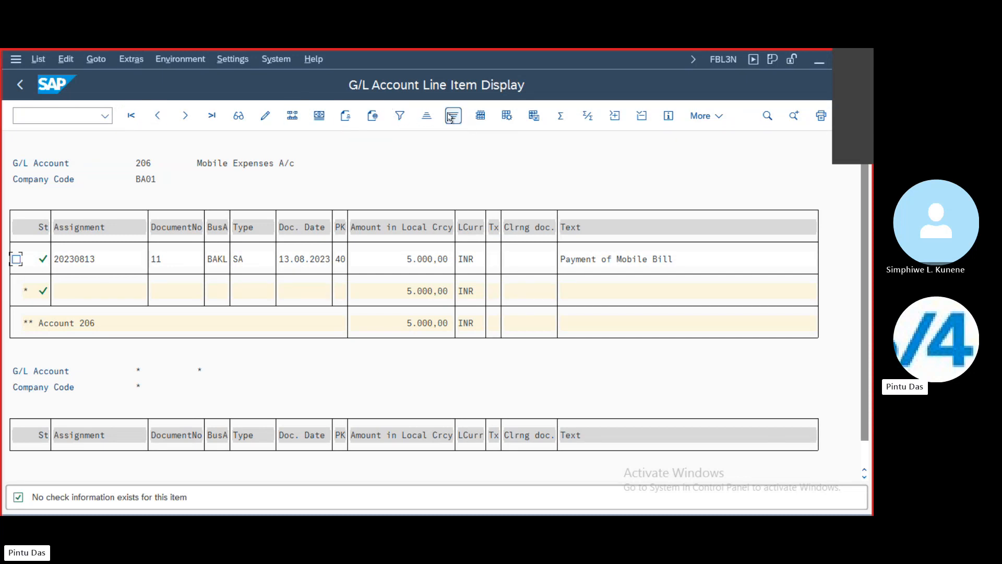
{"action": "left_click", "coordinate": [533, 116]}
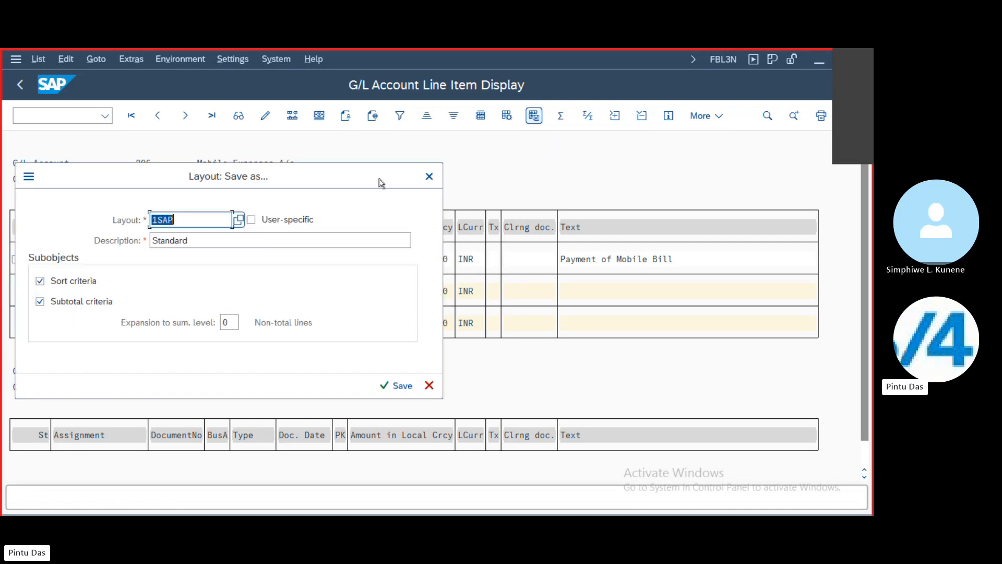
{"action": "left_click", "coordinate": [430, 176]}
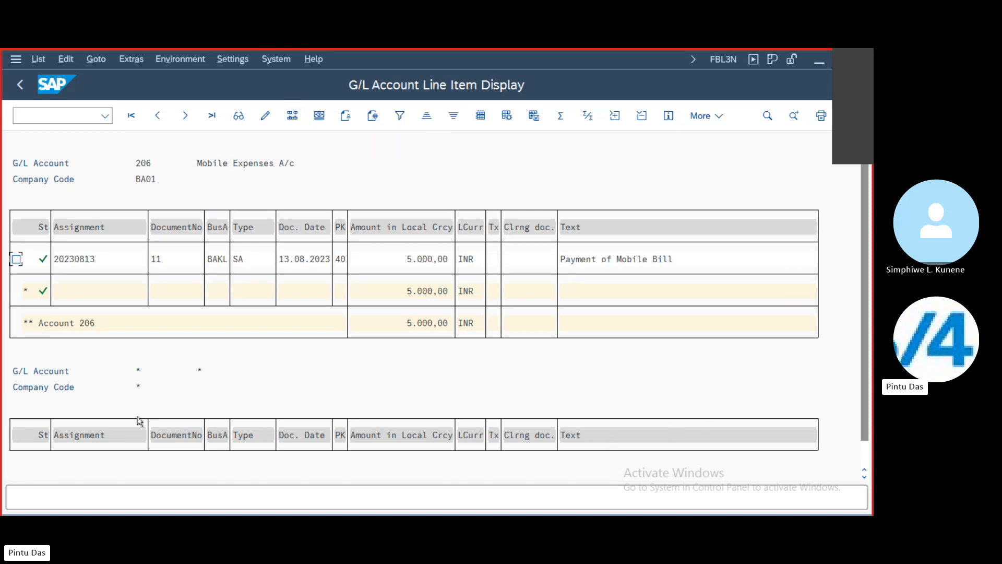
Return to the selection screen and list the open items for G/L accounts 1 to 206 in company code BA01.
{"action": "left_click", "coordinate": [19, 84]}
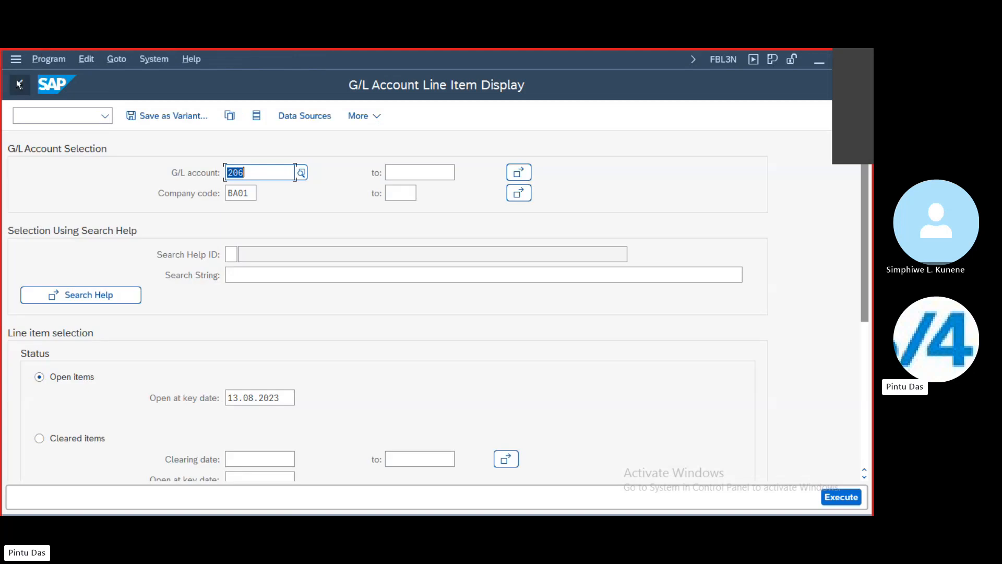
{"action": "left_click", "coordinate": [260, 171]}
{"action": "key", "text": "BackSpace"}
{"action": "key", "text": "BackSpace"}
{"action": "key", "text": "BackSpace"}
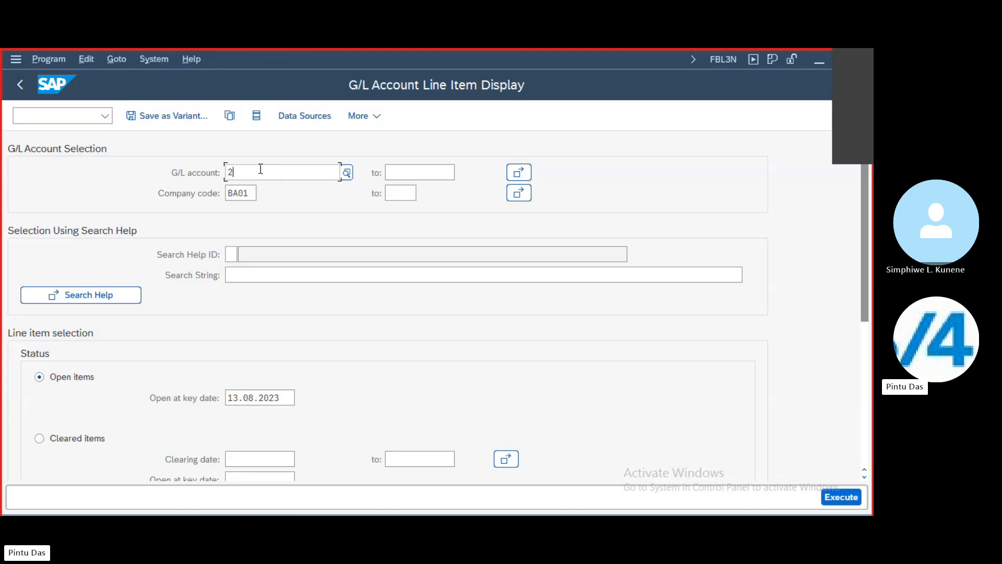
{"action": "type", "text": "1"}
{"action": "left_click", "coordinate": [416, 174]}
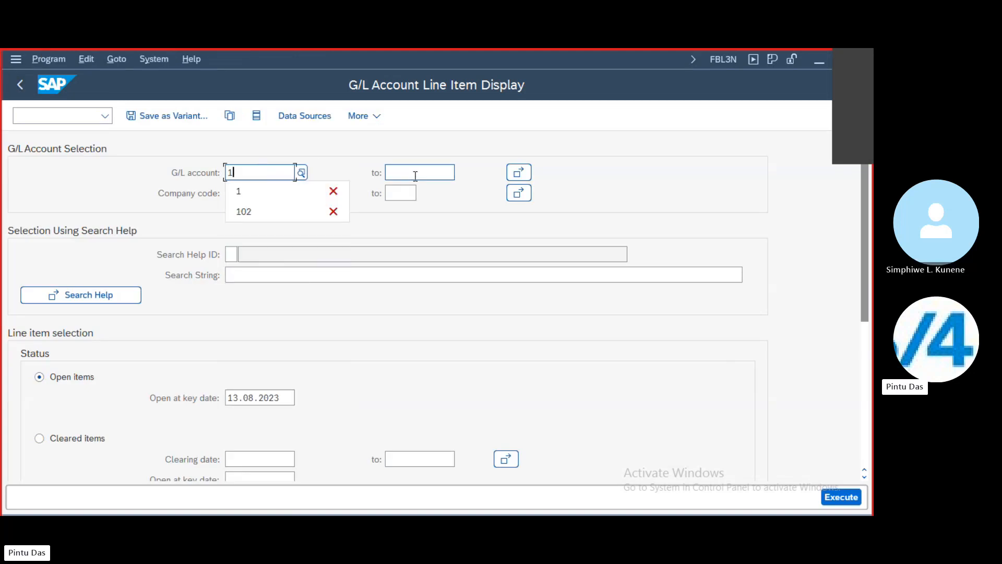
{"action": "type", "text": "20"}
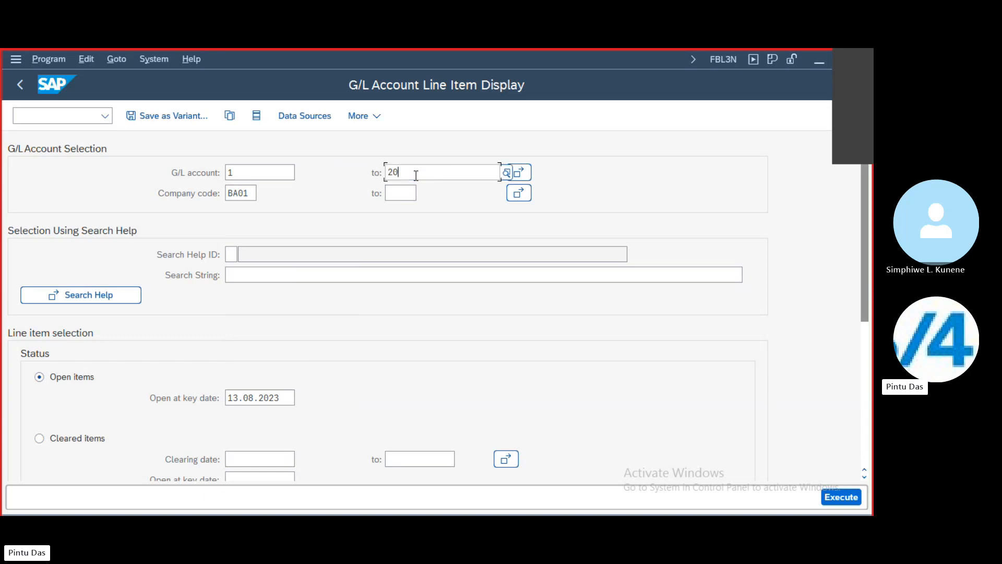
{"action": "type", "text": "6"}
{"action": "left_click", "coordinate": [858, 501]}
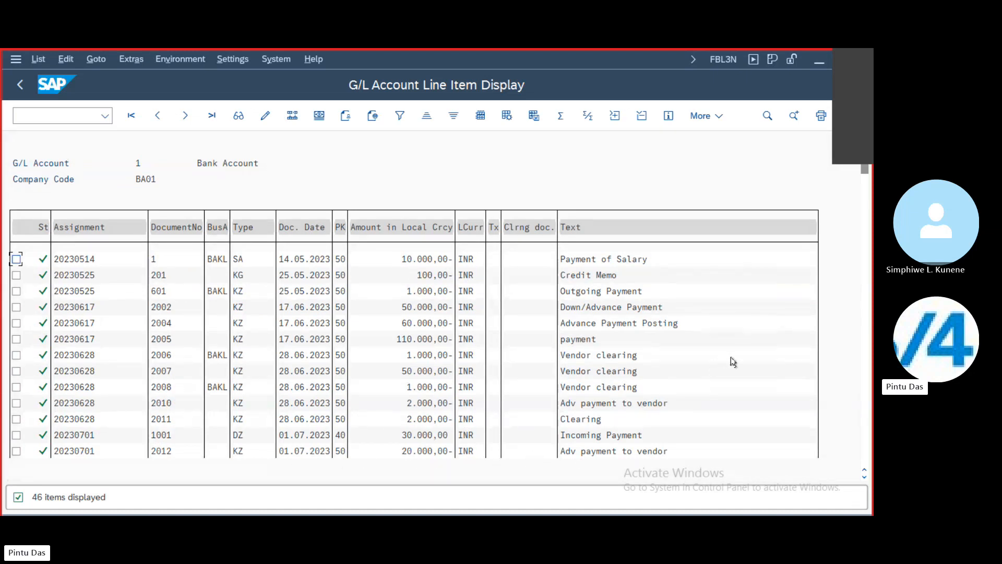
Examine the line items and balances of each G/L account, from the bank account through mobile expenses account 206.
{"action": "scroll", "coordinate": [733, 362], "scroll_direction": "down", "scroll_amount": 2}
{"action": "scroll", "coordinate": [733, 362], "scroll_direction": "down", "scroll_amount": 2}
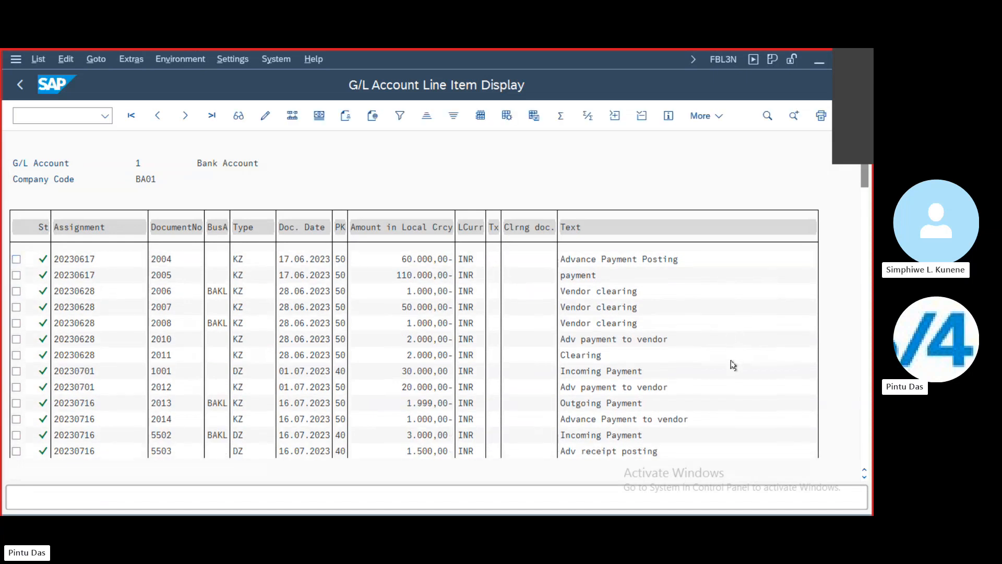
{"action": "scroll", "coordinate": [733, 364], "scroll_direction": "down", "scroll_amount": 4}
{"action": "scroll", "coordinate": [733, 367], "scroll_direction": "down", "scroll_amount": 2}
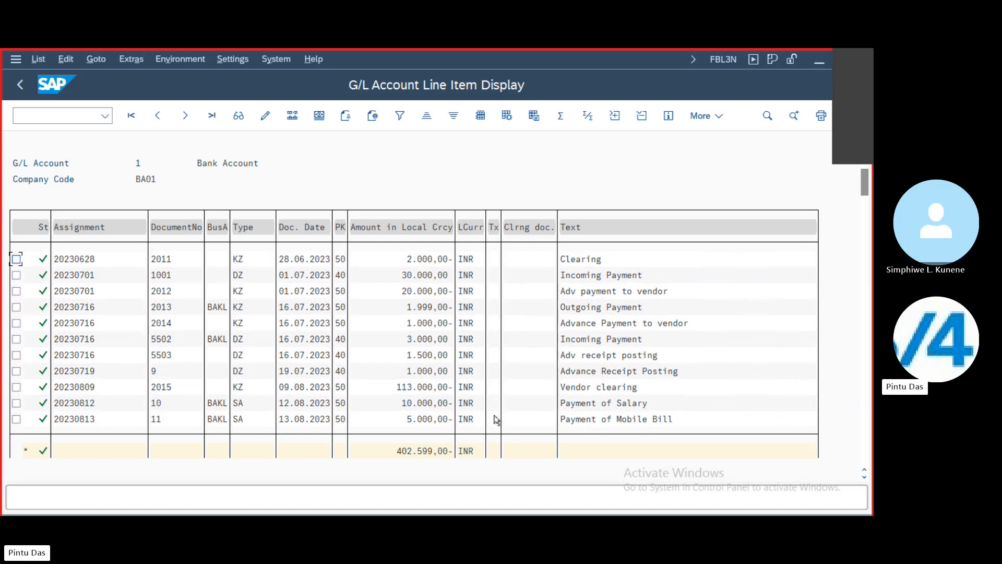
{"action": "scroll", "coordinate": [493, 393], "scroll_direction": "down", "scroll_amount": 3}
{"action": "scroll", "coordinate": [493, 393], "scroll_direction": "down", "scroll_amount": 10}
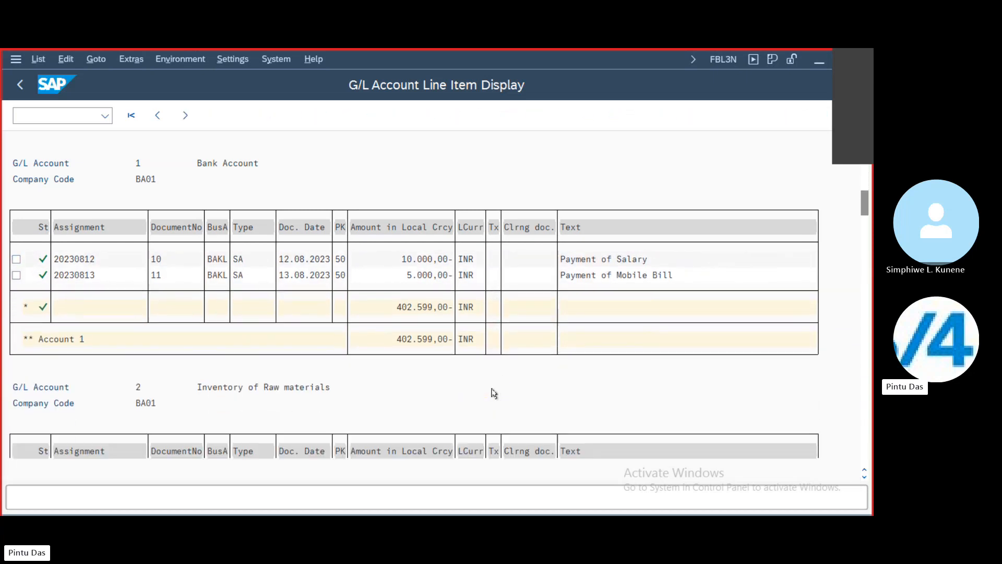
{"action": "scroll", "coordinate": [493, 393], "scroll_direction": "down", "scroll_amount": 5}
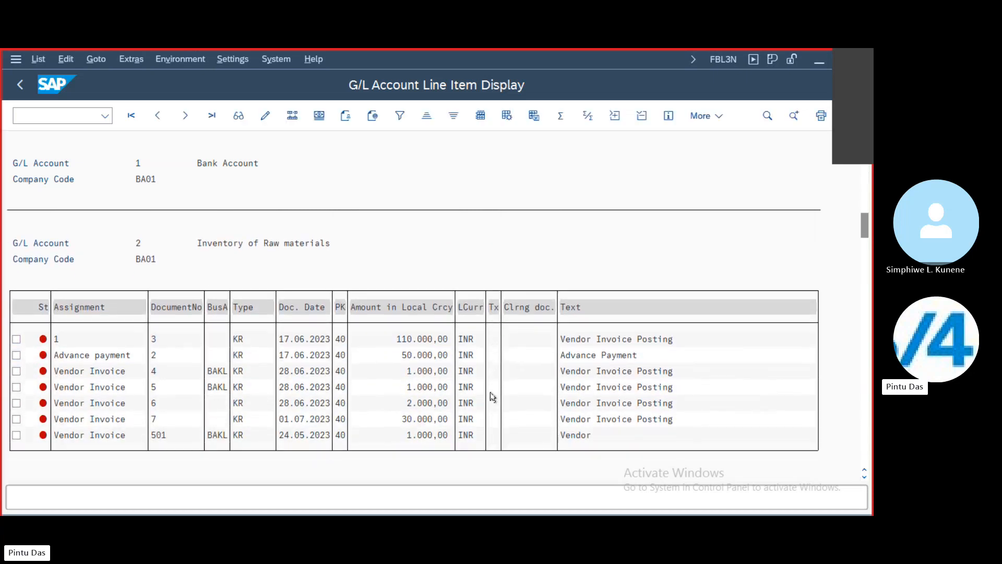
{"action": "scroll", "coordinate": [489, 402], "scroll_direction": "down", "scroll_amount": 10}
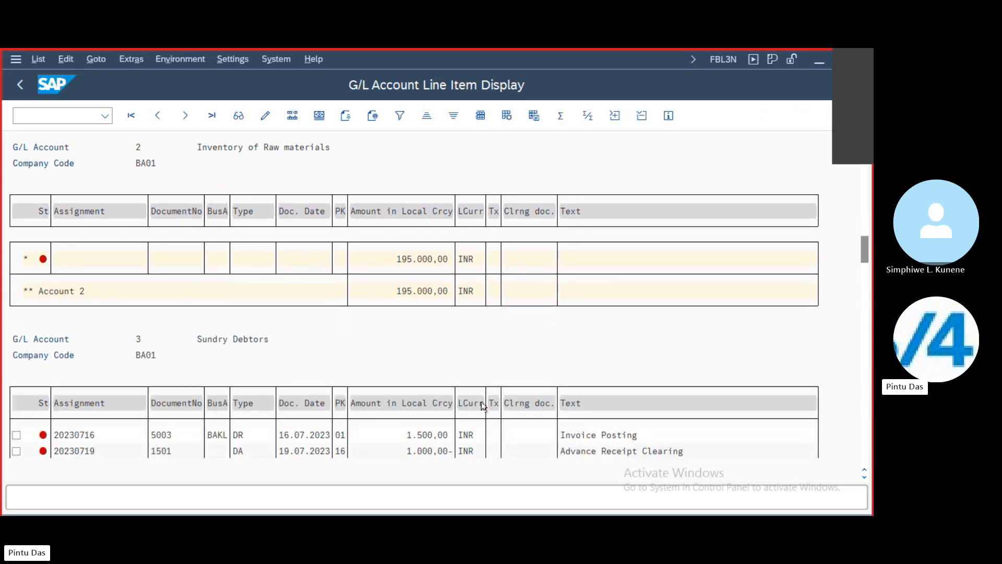
{"action": "scroll", "coordinate": [480, 409], "scroll_direction": "down", "scroll_amount": 10}
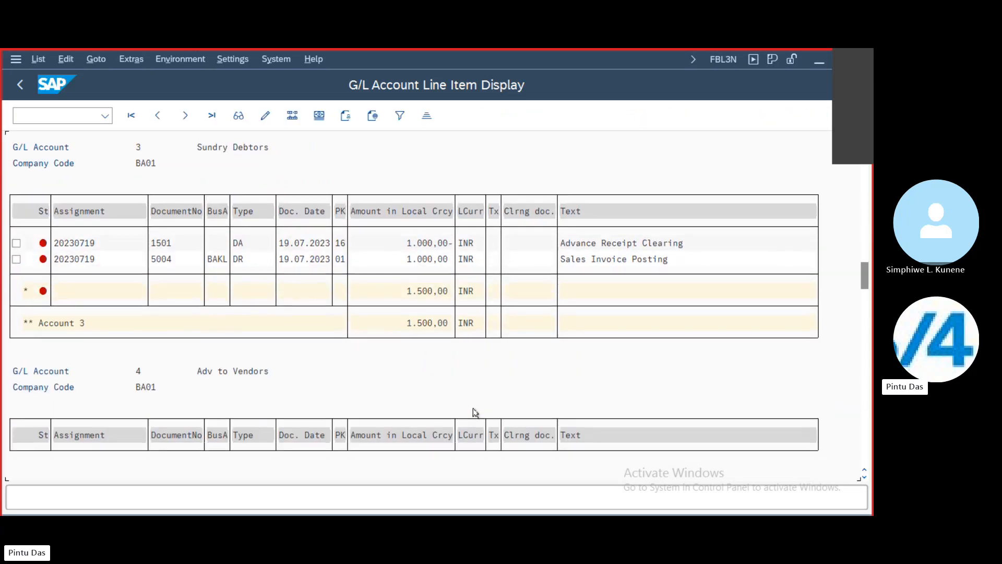
{"action": "scroll", "coordinate": [473, 413], "scroll_direction": "down", "scroll_amount": 10}
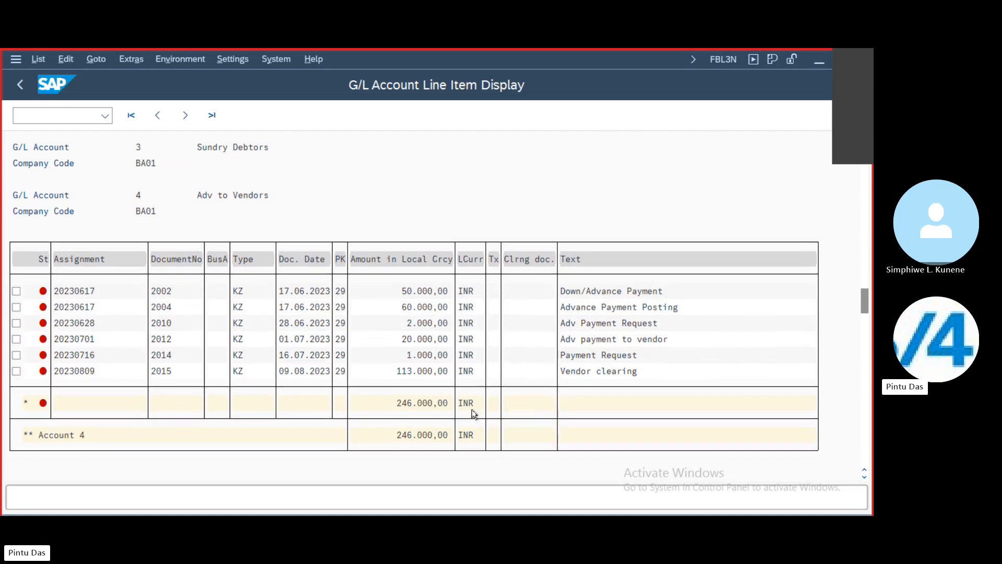
{"action": "scroll", "coordinate": [472, 413], "scroll_direction": "down", "scroll_amount": 10}
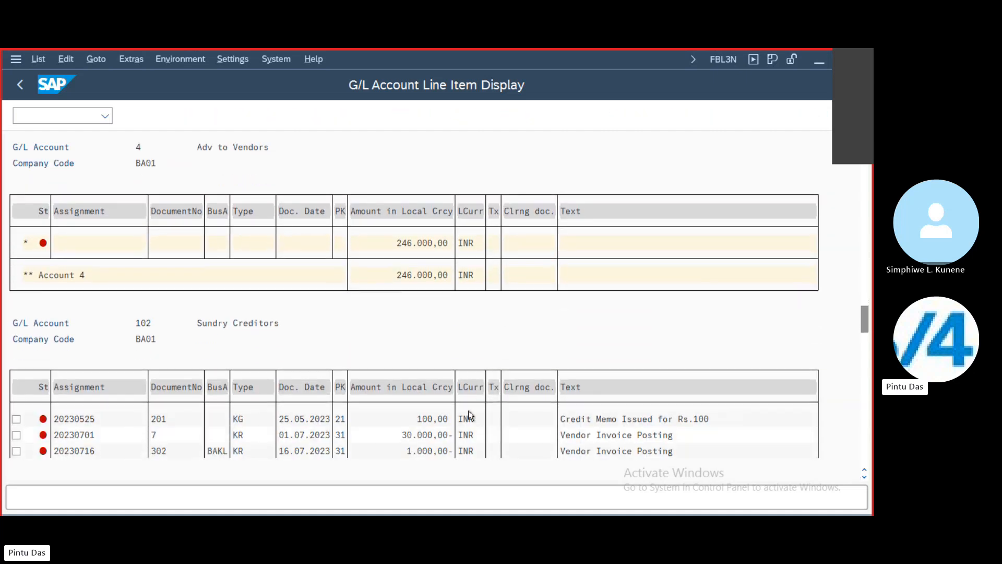
{"action": "scroll", "coordinate": [468, 414], "scroll_direction": "down", "scroll_amount": 5}
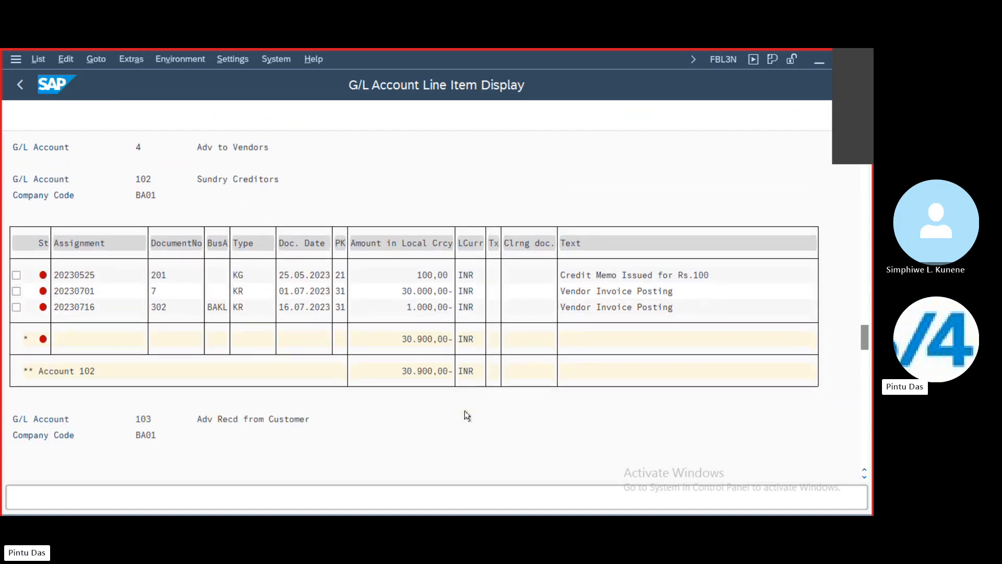
{"action": "scroll", "coordinate": [466, 415], "scroll_direction": "down", "scroll_amount": 5}
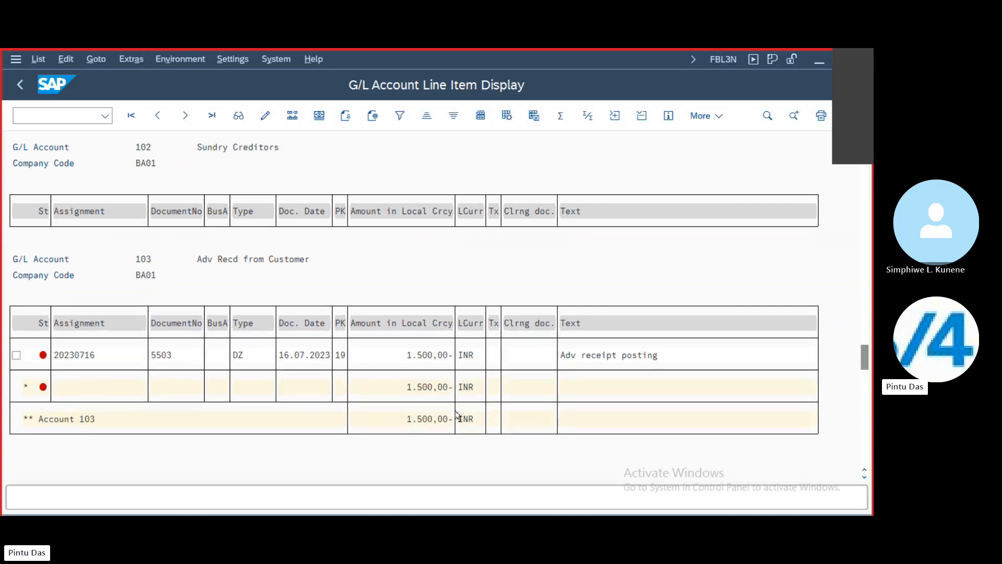
{"action": "scroll", "coordinate": [457, 415], "scroll_direction": "down", "scroll_amount": 5}
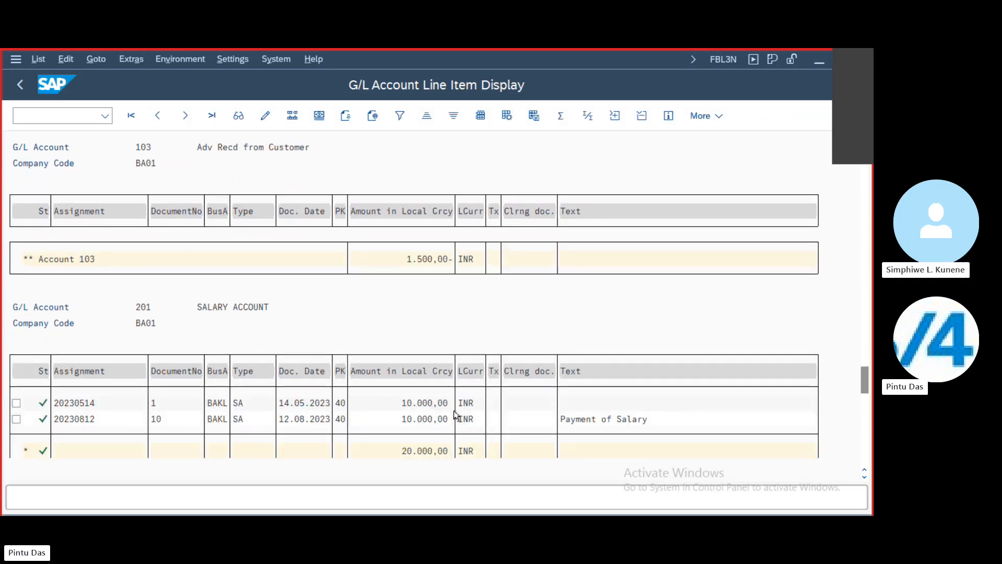
{"action": "scroll", "coordinate": [455, 415], "scroll_direction": "down", "scroll_amount": 5}
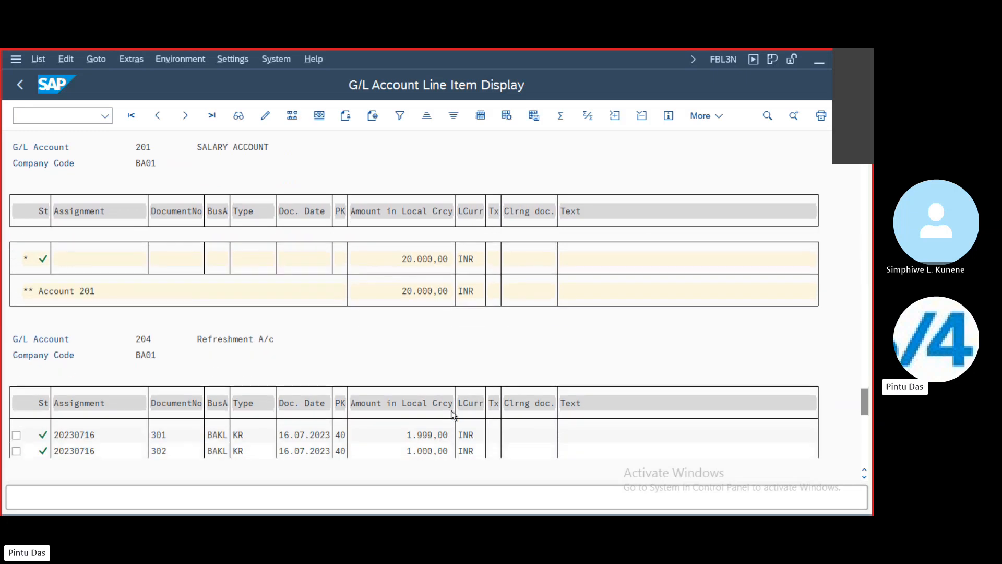
{"action": "scroll", "coordinate": [450, 415], "scroll_direction": "down", "scroll_amount": 5}
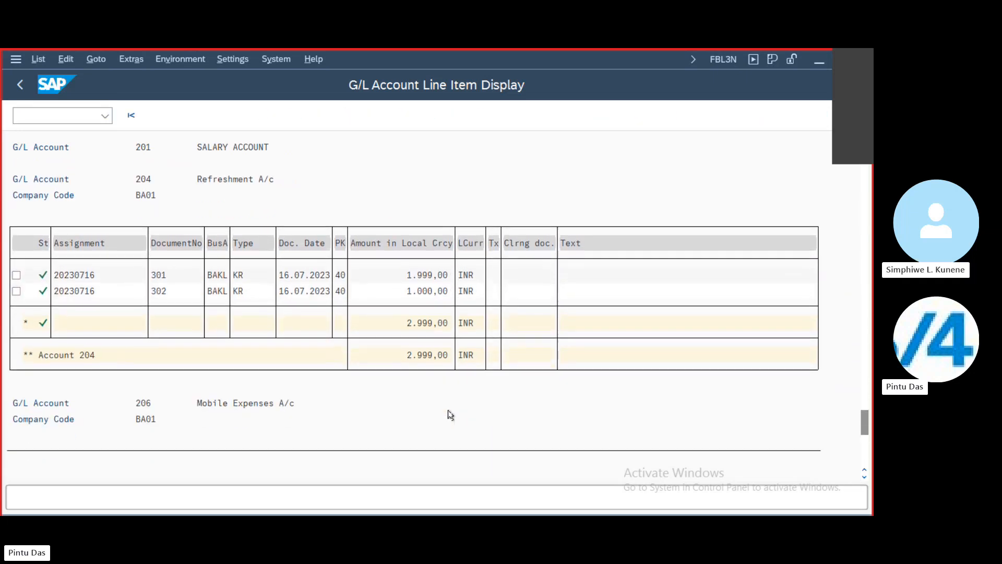
{"action": "scroll", "coordinate": [449, 414], "scroll_direction": "down", "scroll_amount": 2}
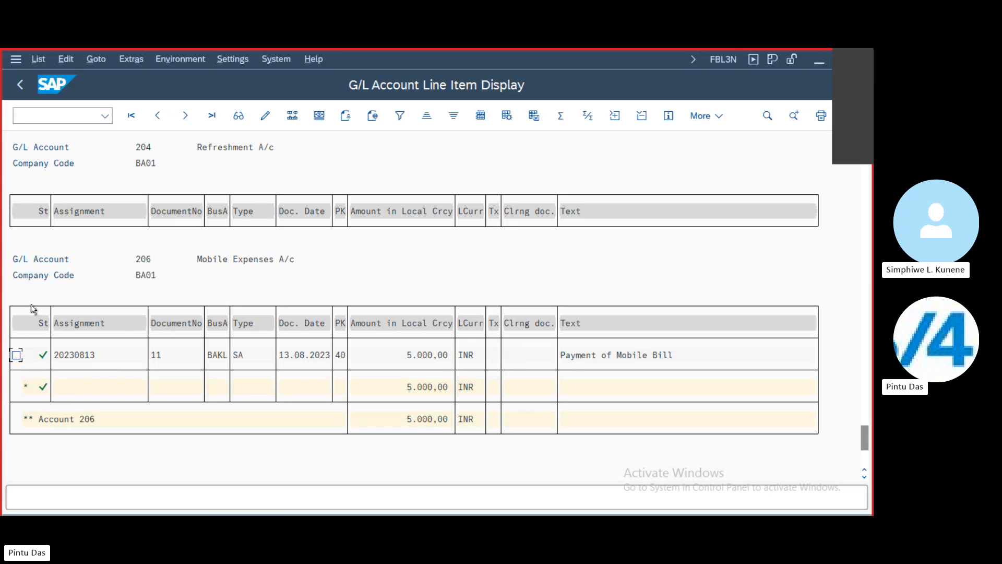
{"action": "left_click", "coordinate": [817, 62]}
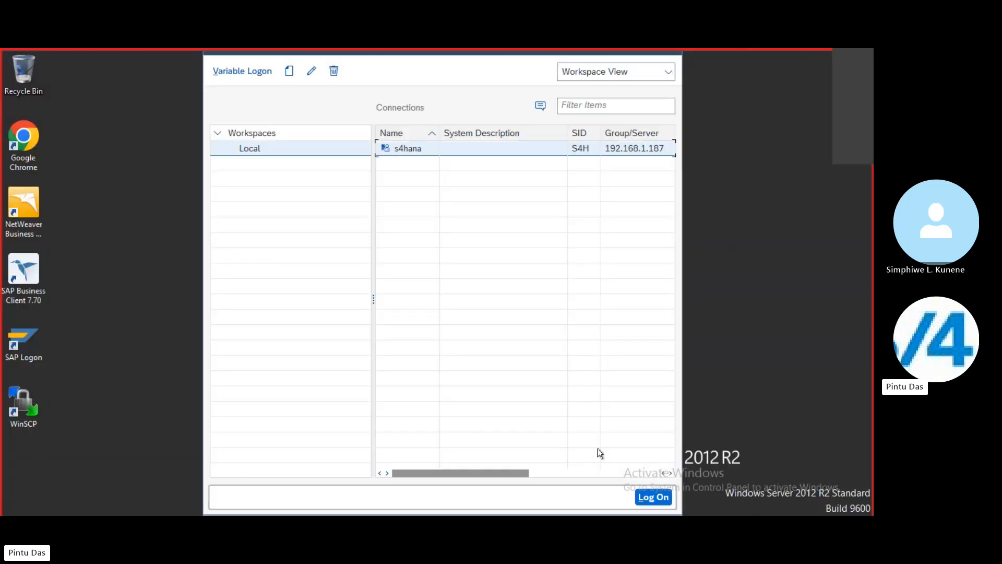
{"action": "left_click", "coordinate": [286, 489]}
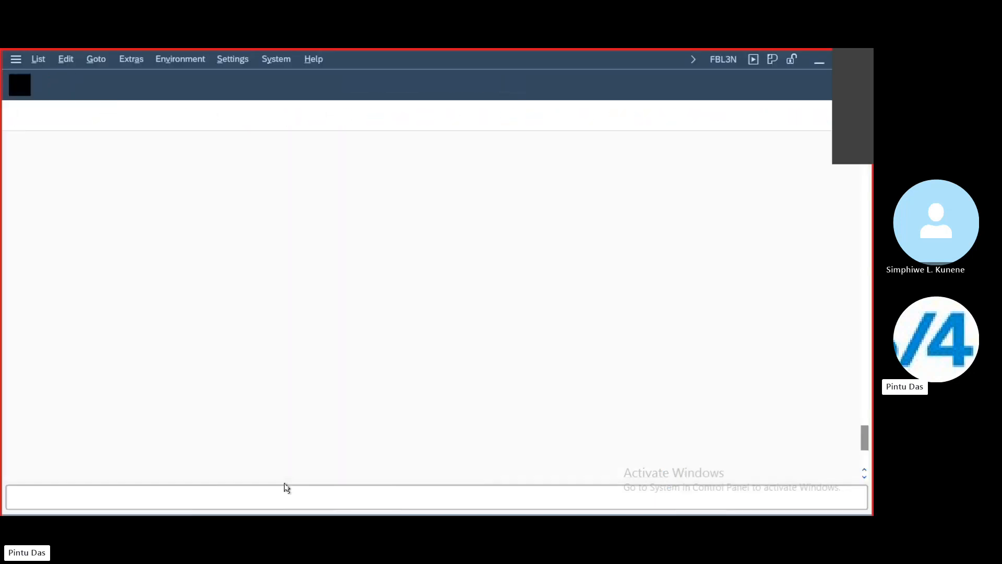